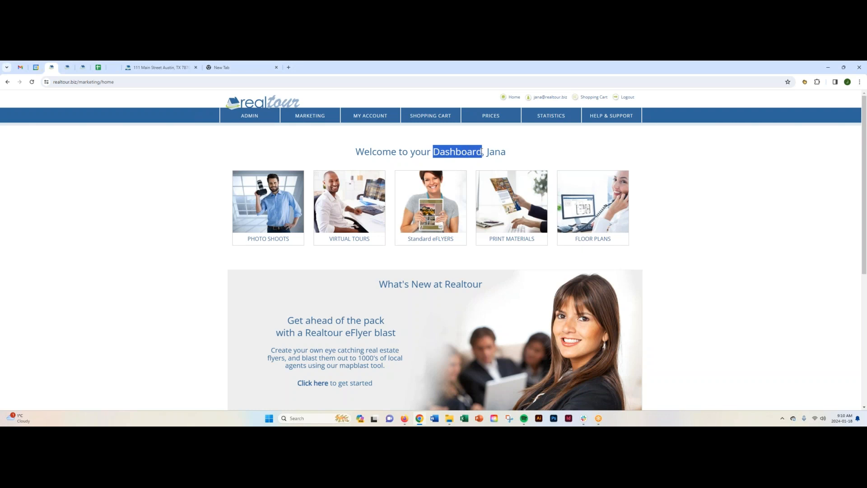
- Review the account's contact information form and its social media links
click(521, 147)
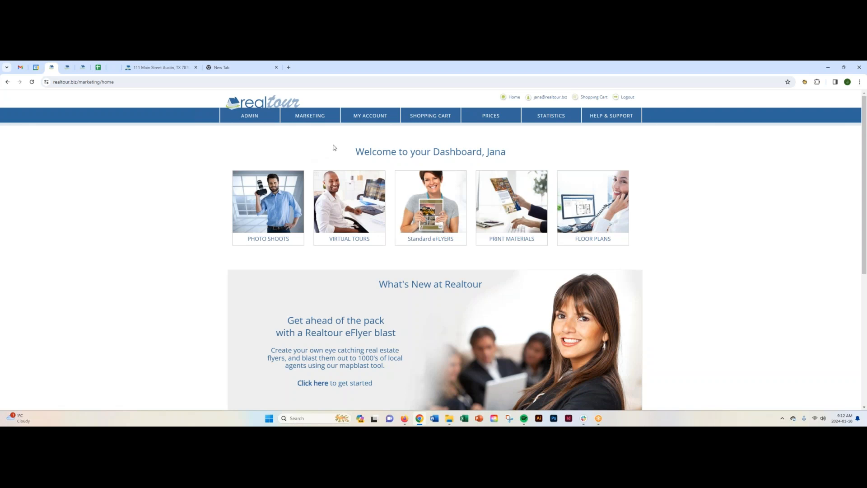
mouse_move(363, 117)
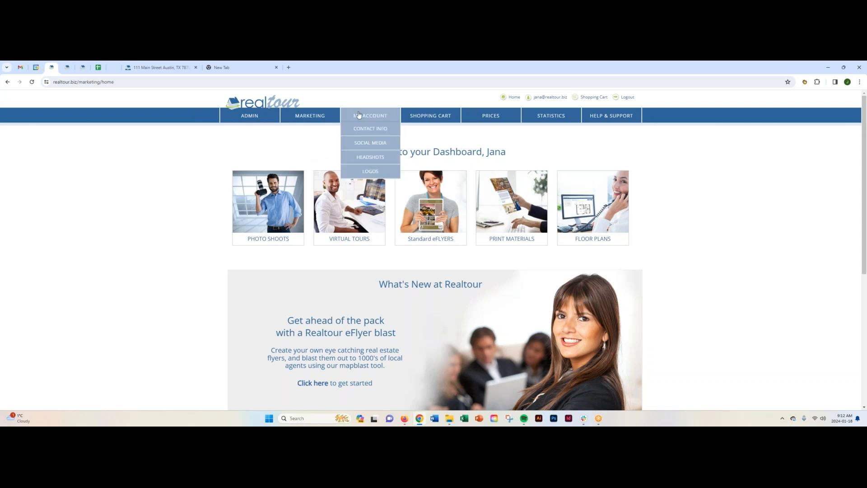
click(387, 129)
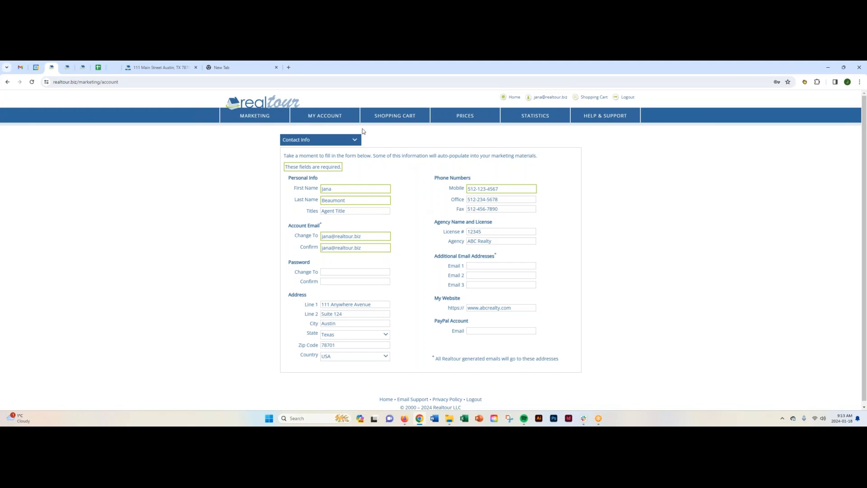
mouse_move(333, 116)
click(348, 142)
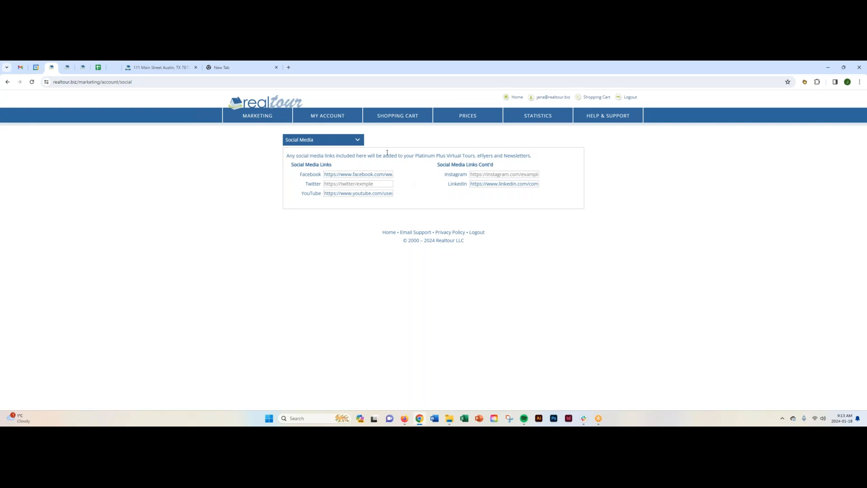
- Look through the account's headshots and logos galleries, and return to the dashboard
mouse_move(343, 119)
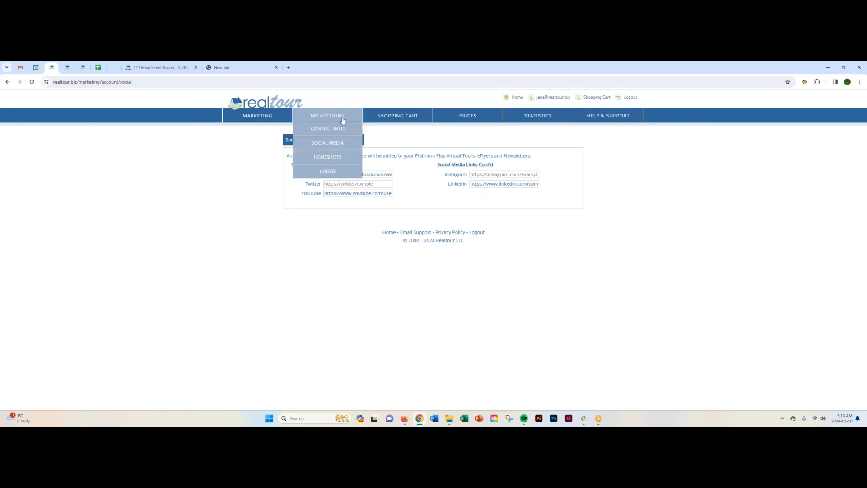
click(350, 158)
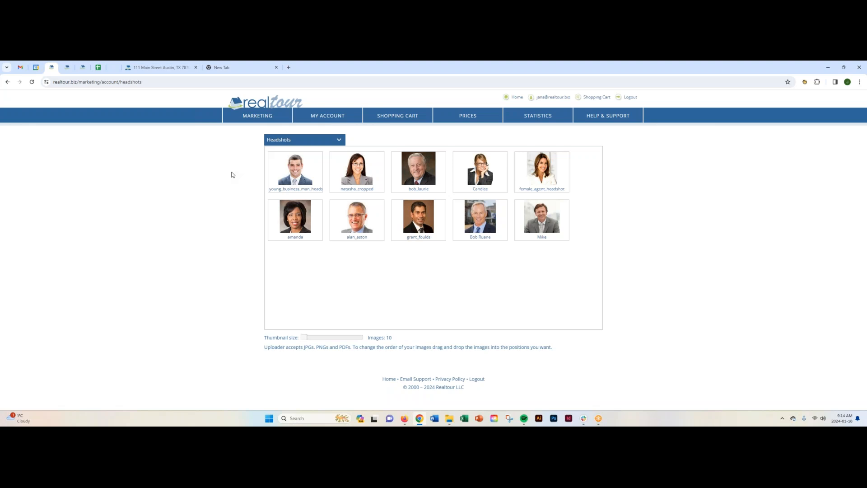
click(328, 171)
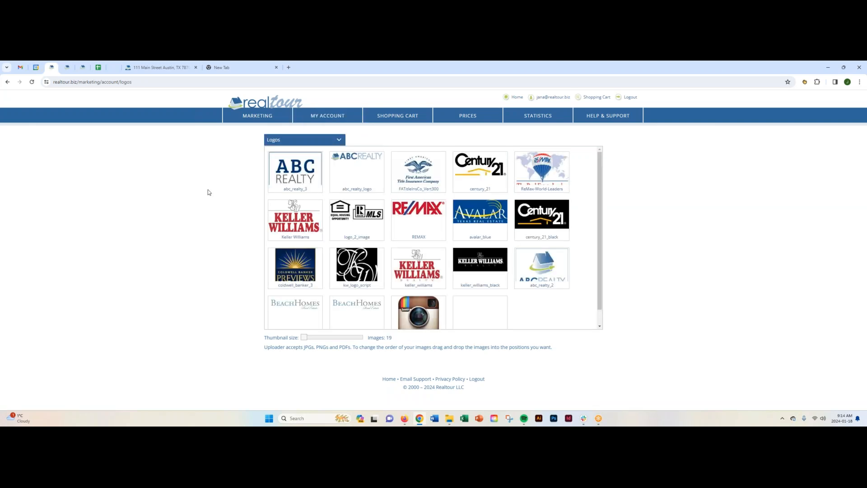
mouse_move(598, 248)
mouse_down()
mouse_move(601, 258)
mouse_move(602, 242)
mouse_up()
mouse_move(352, 114)
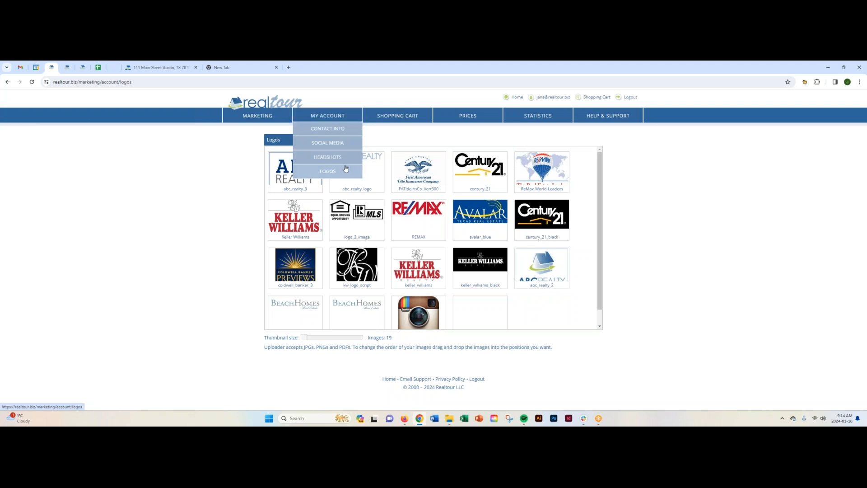
click(271, 101)
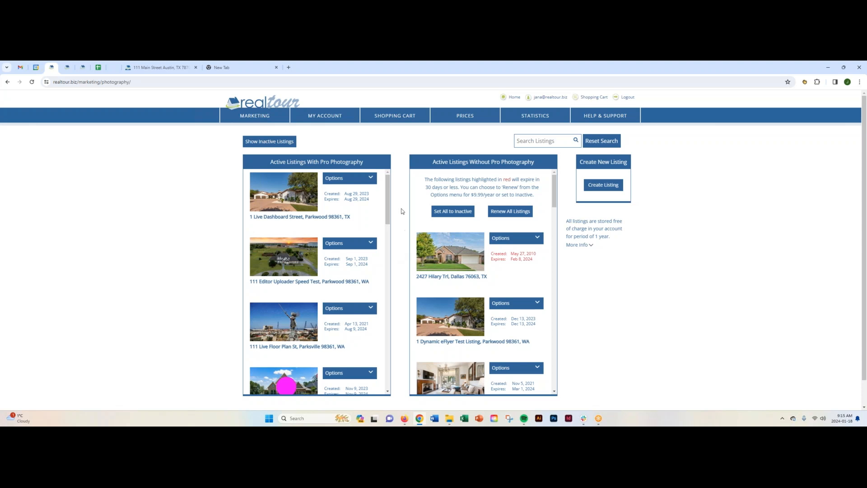
- Start a new listing for a photo shoot and enter the property's street address
mouse_move(387, 220)
mouse_down()
mouse_move(391, 299)
mouse_move(397, 210)
mouse_up()
click(604, 185)
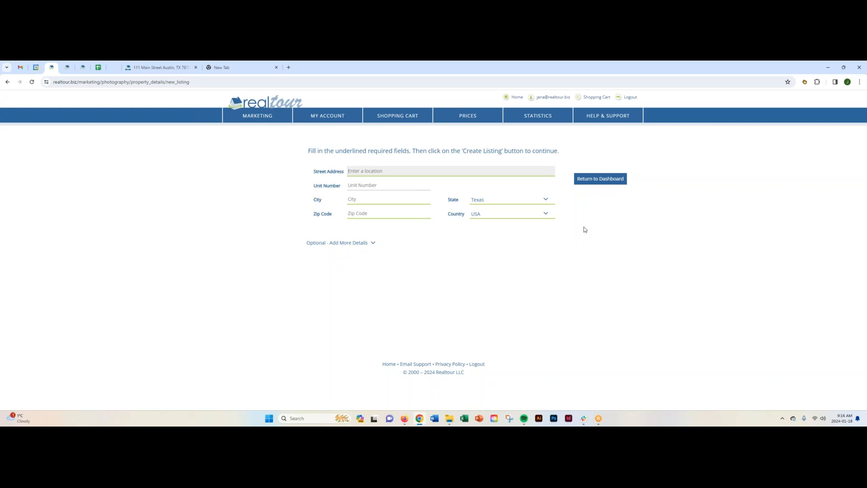
text(123 Thur)
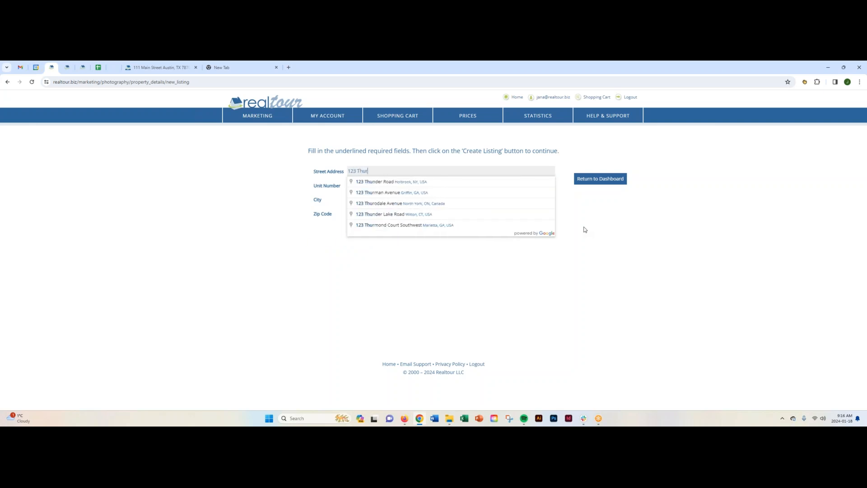
text(sday St)
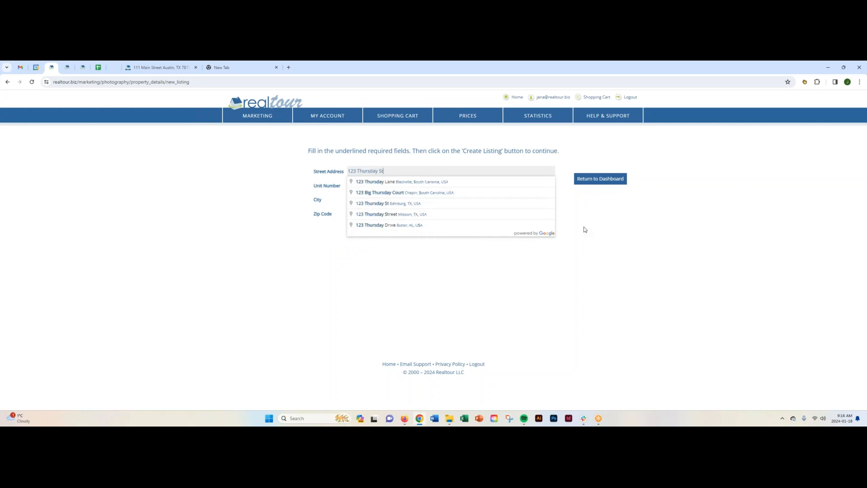
click(265, 217)
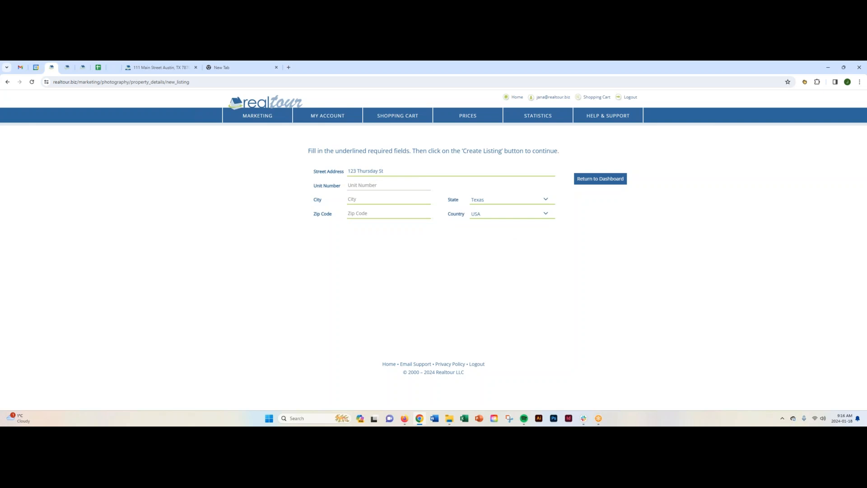
- Set the new listing's city to Austin and fill in its zip code
click(358, 199)
text(Austin)
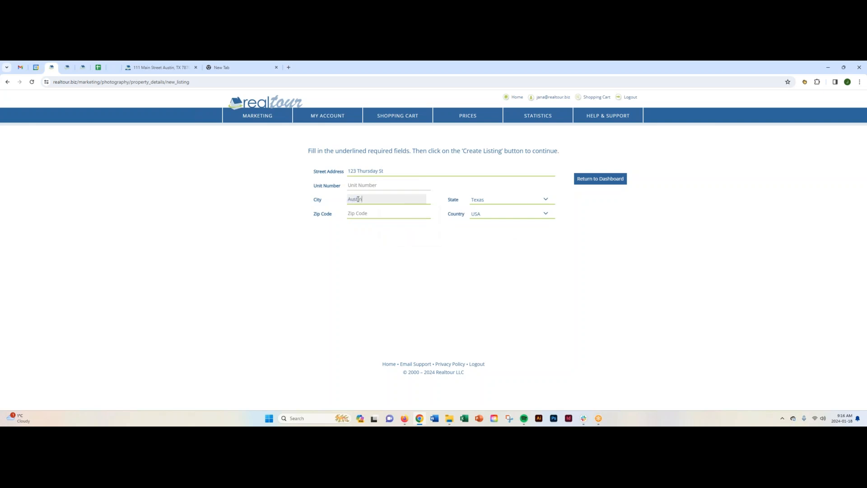
click(357, 213)
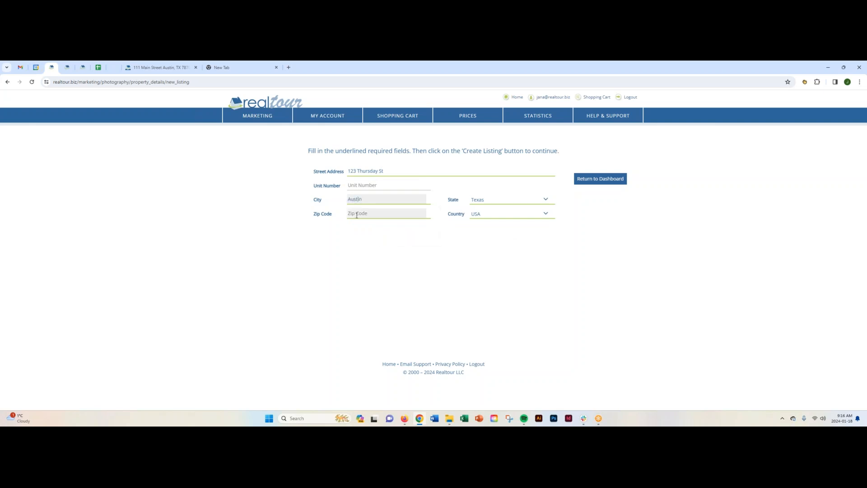
text(78701)
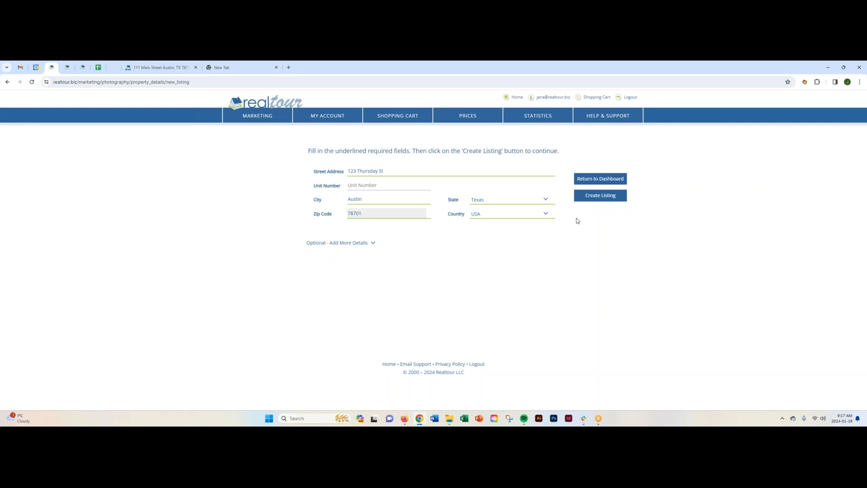
- Expand the listing's optional details and examine the property, general and lot/land features, title and description fields
click(603, 200)
click(375, 244)
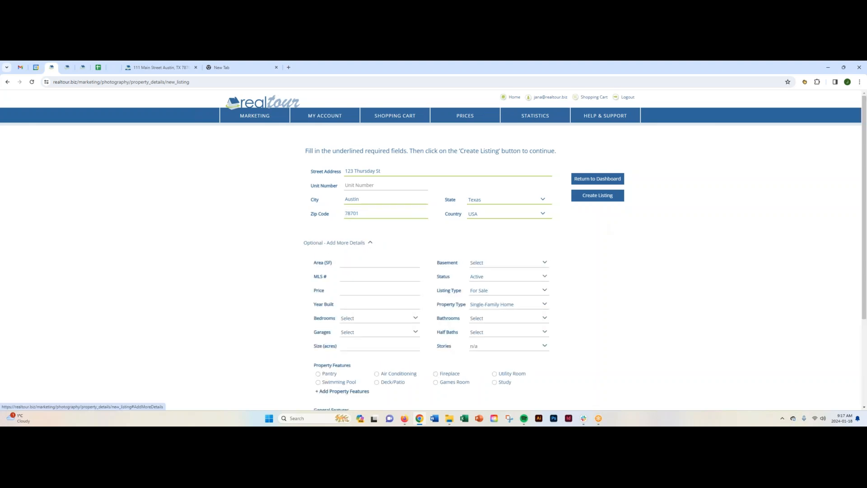
scroll(587, 275, down, 2)
scroll(587, 275, down, 3)
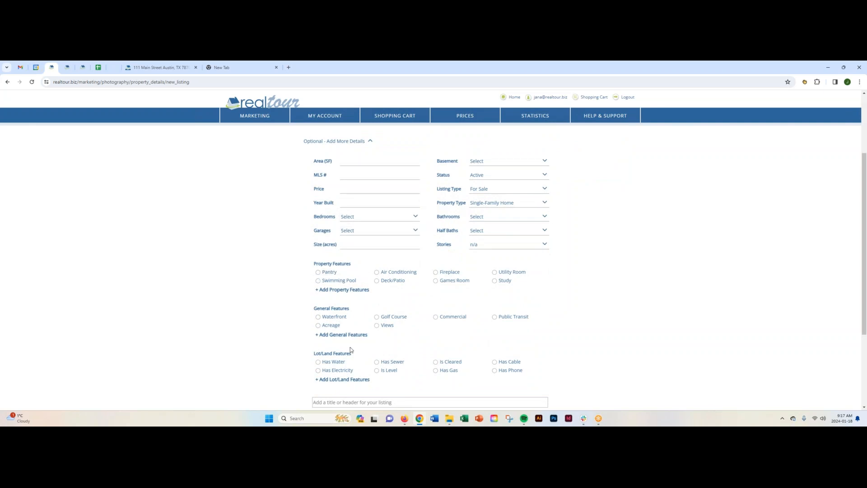
scroll(579, 340, down, 3)
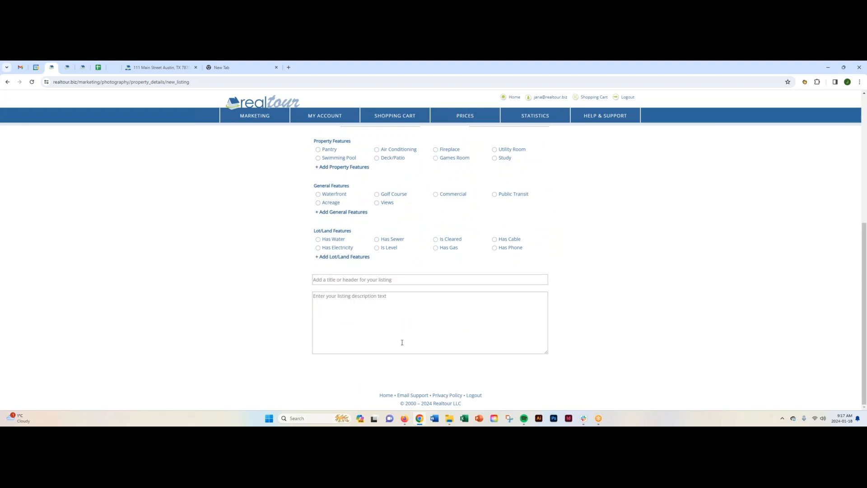
scroll(567, 291, up, 3)
scroll(568, 290, up, 2)
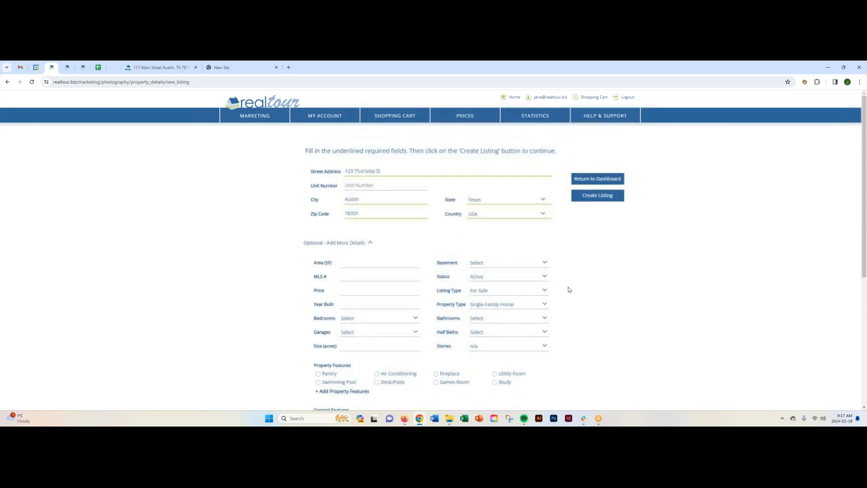
- Check the optional entry fields such as area and MLS number, and collapse the additional details
mouse_move(325, 116)
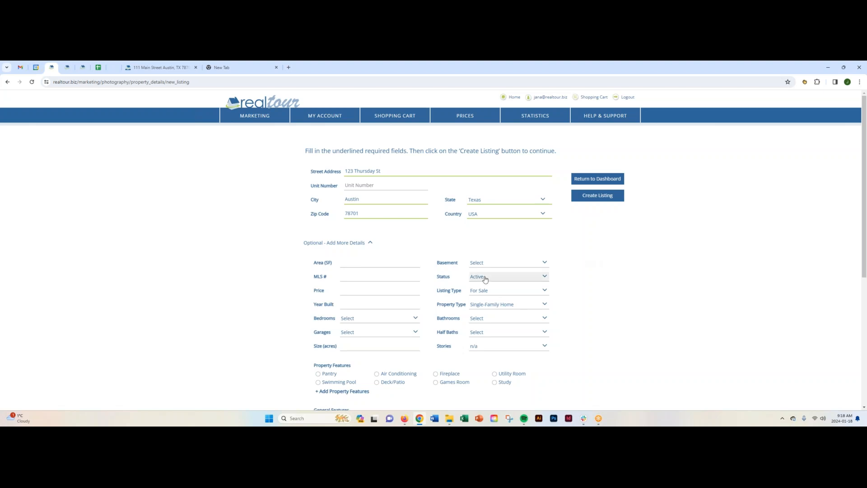
click(357, 263)
key(Tab)
key(Tab)
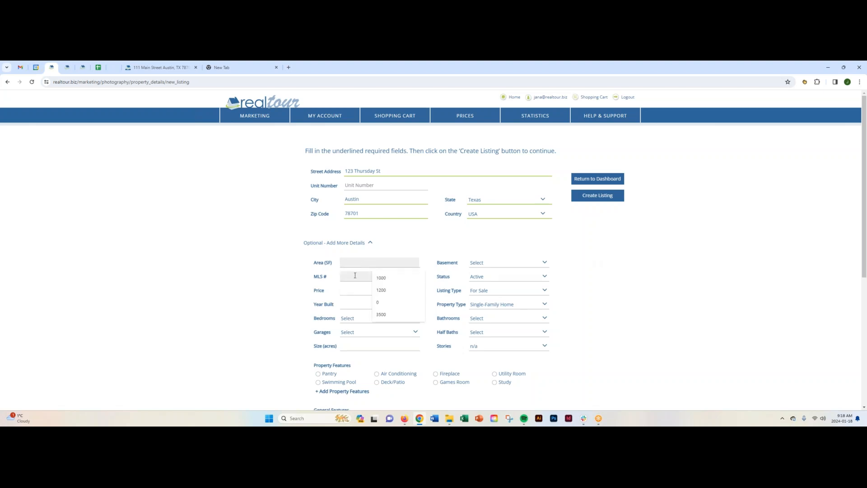
click(586, 260)
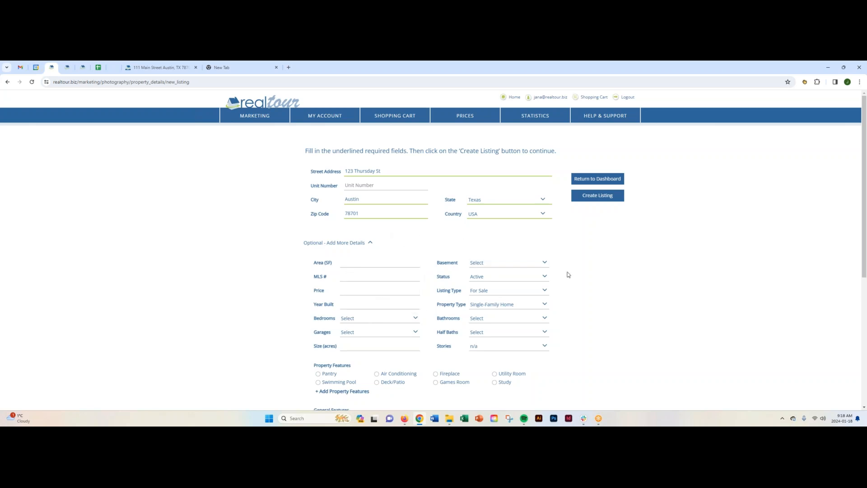
scroll(573, 285, down, 2)
scroll(574, 286, up, 2)
click(370, 245)
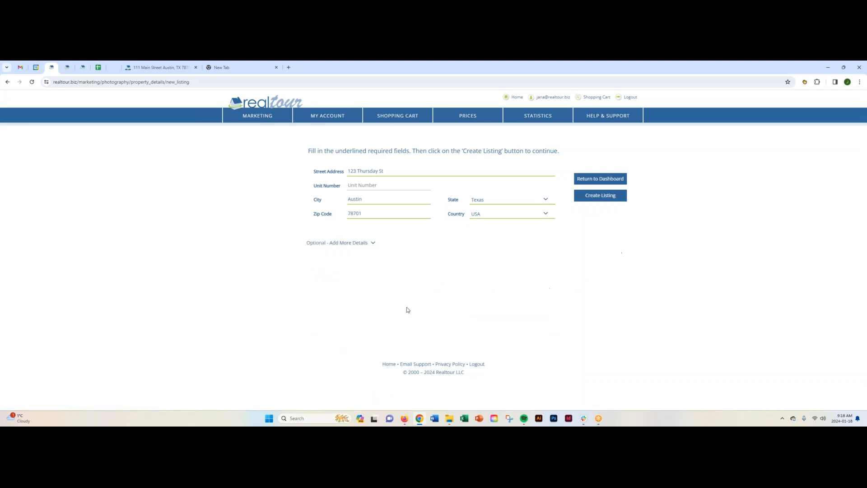
- Create the listing and decline the browser's offer to save the address
click(600, 196)
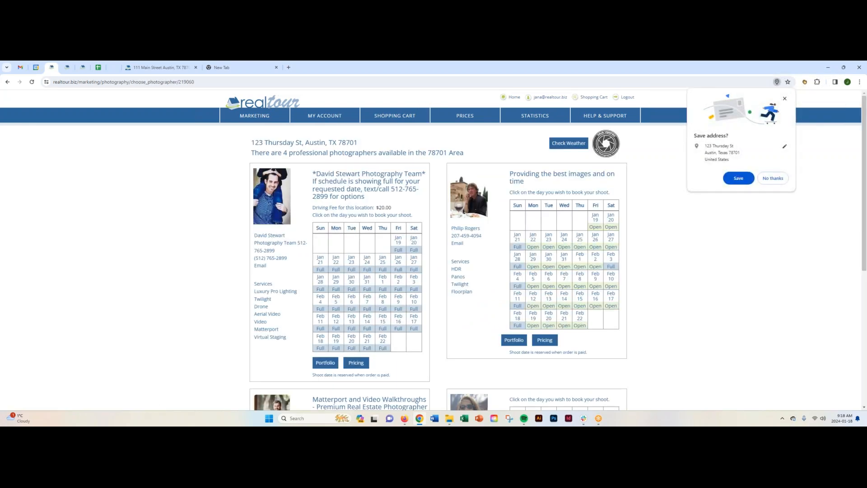
click(772, 179)
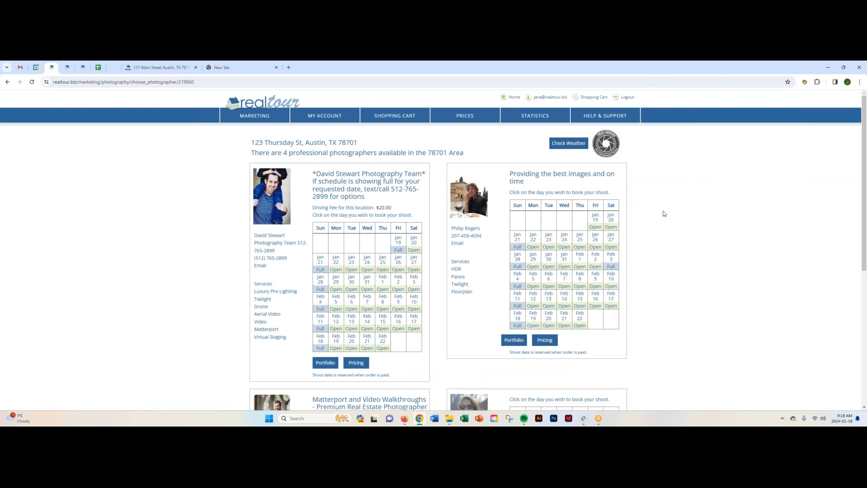
- Compare the available photographers and choose January 19 with the one headed "Providing the best images and on time"
drag(428, 153, 447, 153)
scroll(641, 249, down, 4)
scroll(650, 249, up, 1)
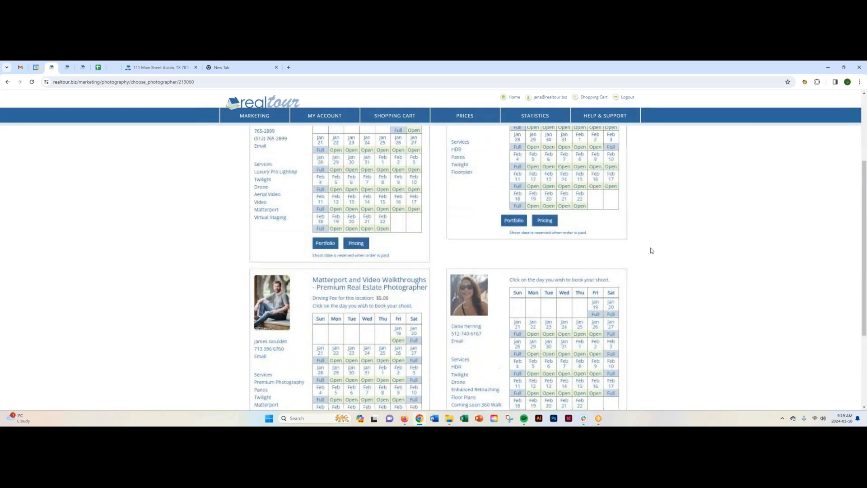
scroll(650, 248, up, 3)
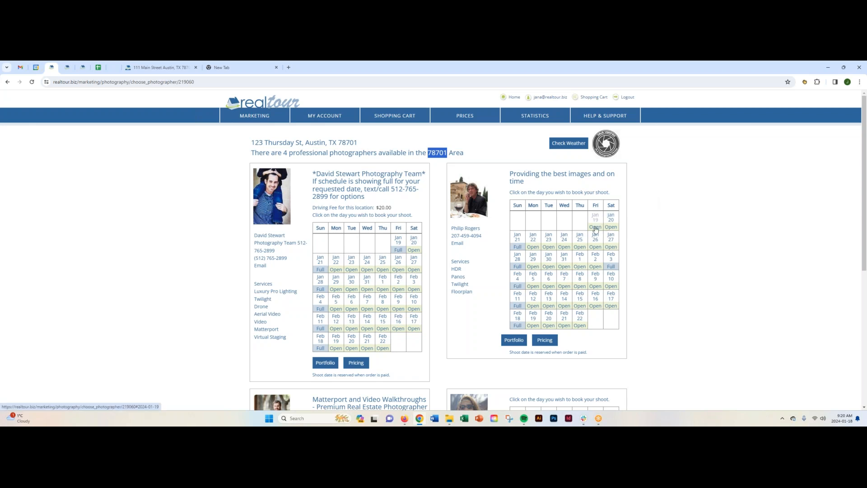
click(595, 221)
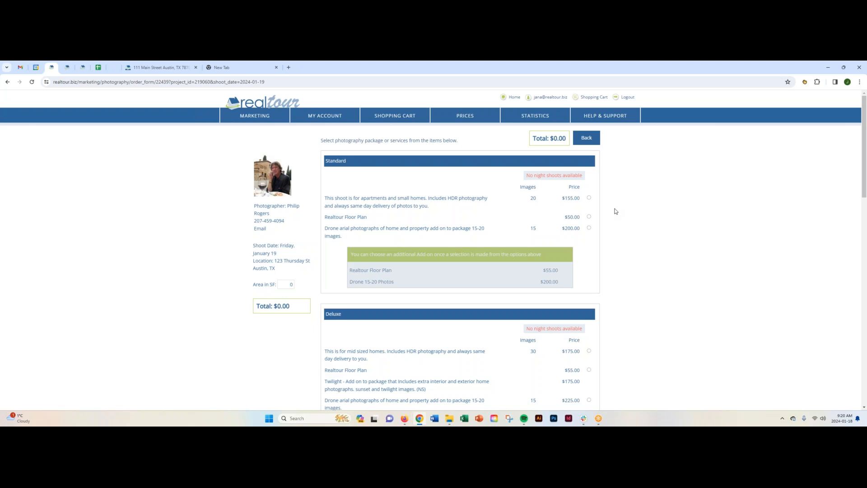
- Review the photography packages and select the $155.00 Standard shoot with 20 images for apartments and small homes
scroll(614, 221, down, 3)
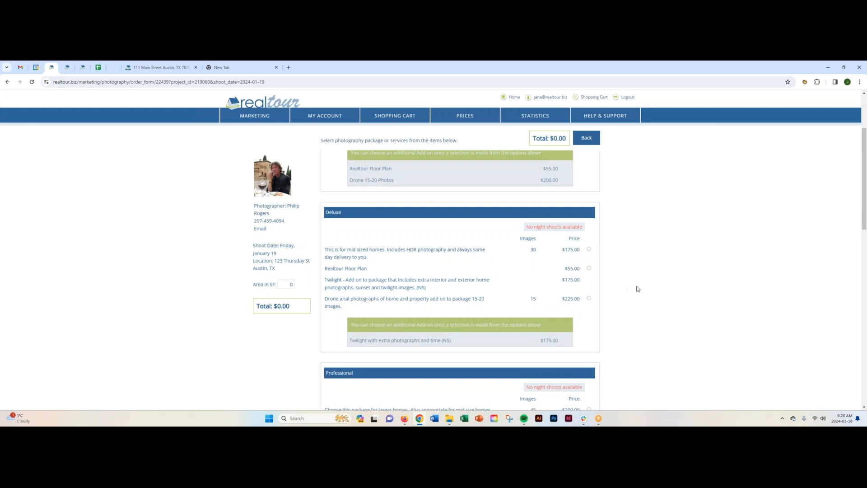
scroll(637, 289, down, 2)
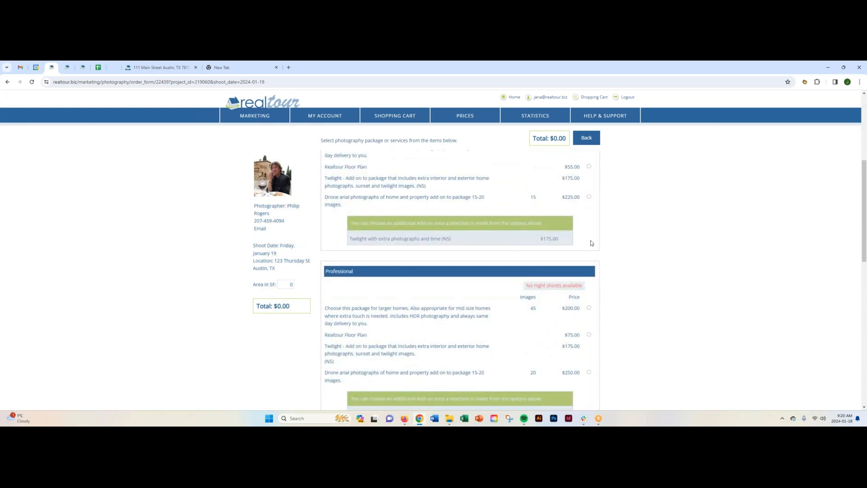
scroll(610, 243, down, 3)
scroll(611, 243, down, 5)
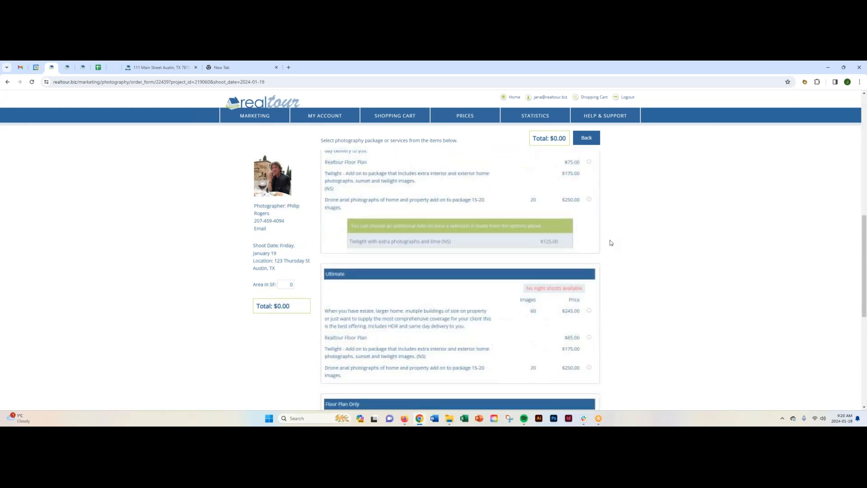
scroll(610, 243, down, 2)
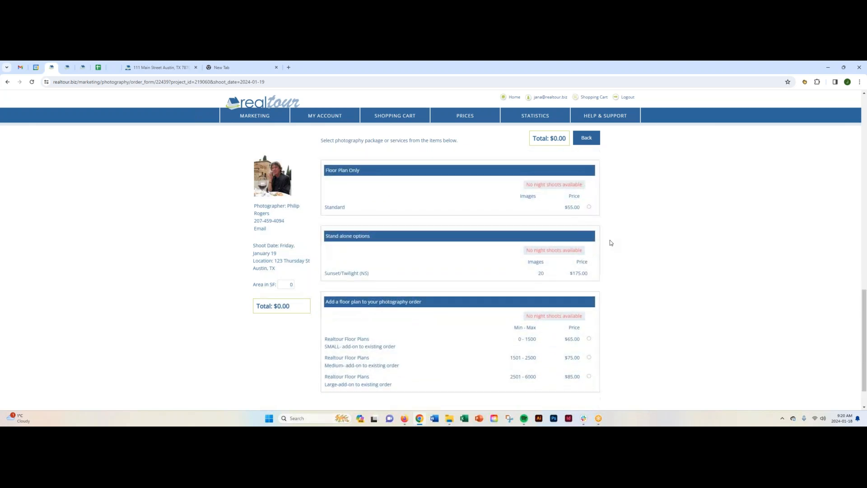
scroll(627, 243, up, 2)
scroll(624, 244, up, 12)
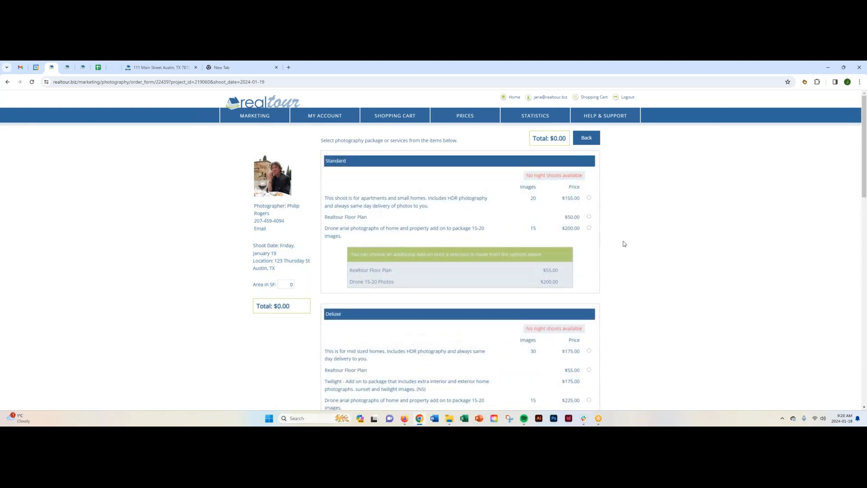
click(588, 197)
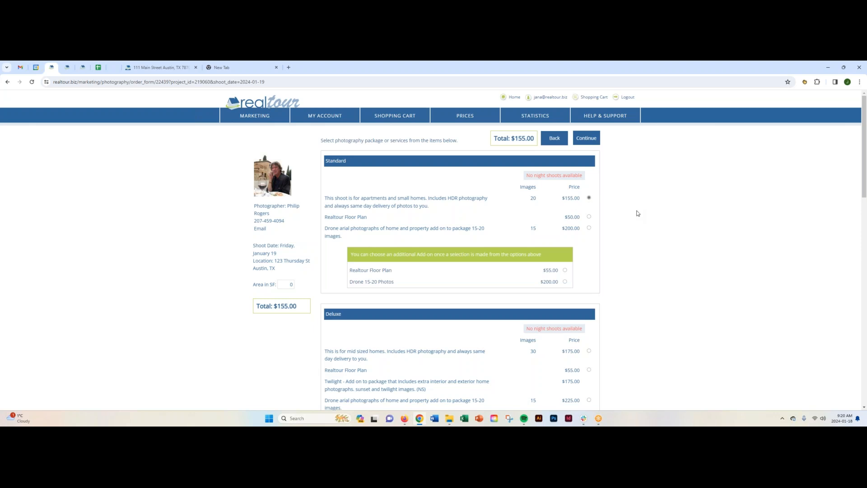
- Continue to the photo shoot instructions, review the property access options and additional instructions, and add the shoot to the cart
click(589, 140)
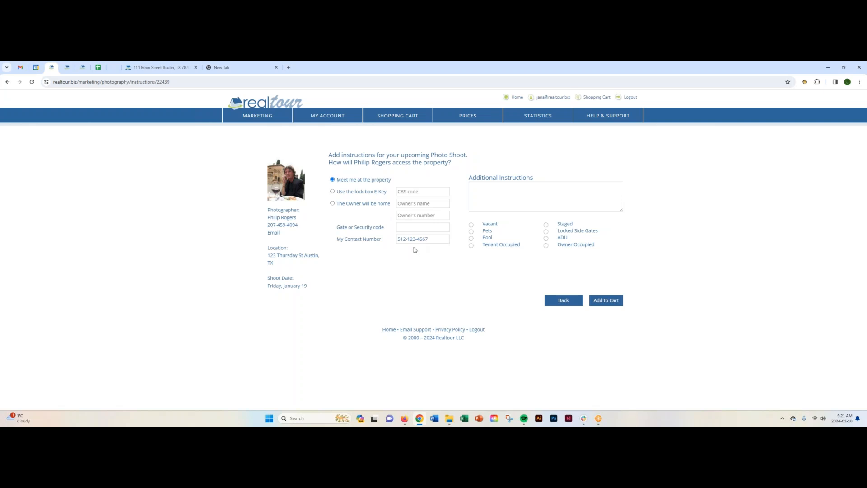
mouse_move(326, 117)
click(475, 188)
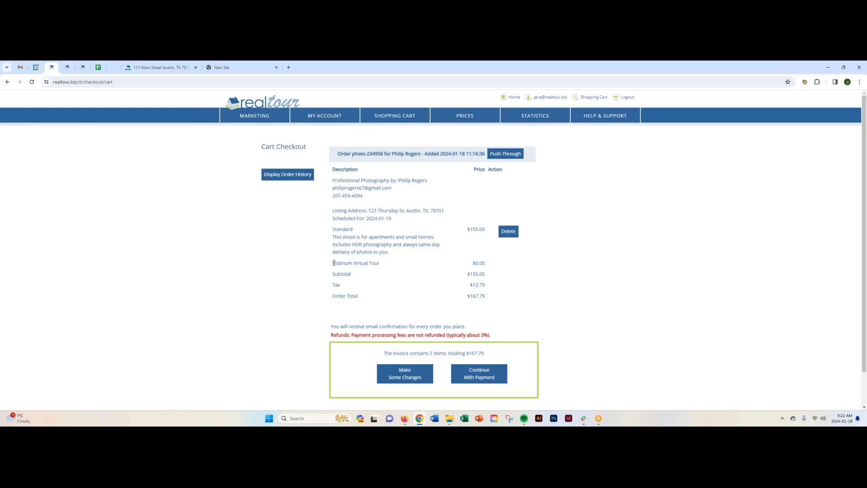
- Check the Platinum Virtual Tour line and its price in the cart, and delete the photo shoot order
drag(333, 263, 381, 264)
drag(472, 263, 487, 264)
click(508, 231)
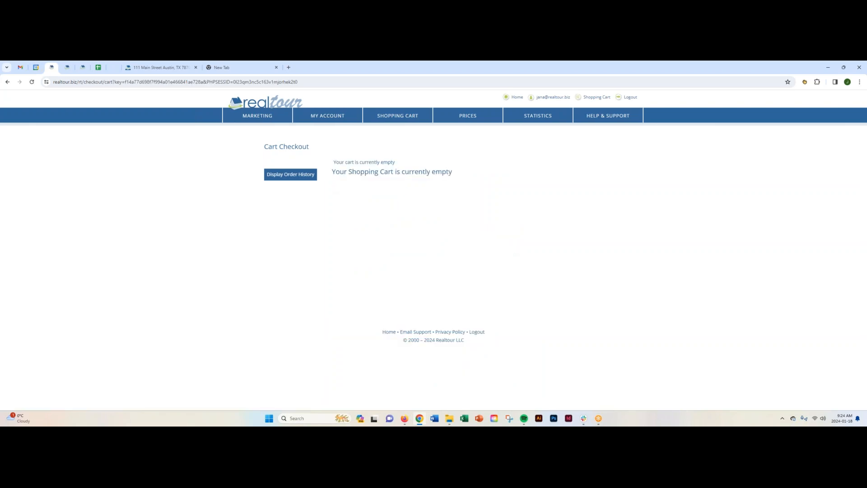
- Open the virtual tour listings from the dashboard and choose Create Tour for the new listing with the For Sale sign photo
click(272, 102)
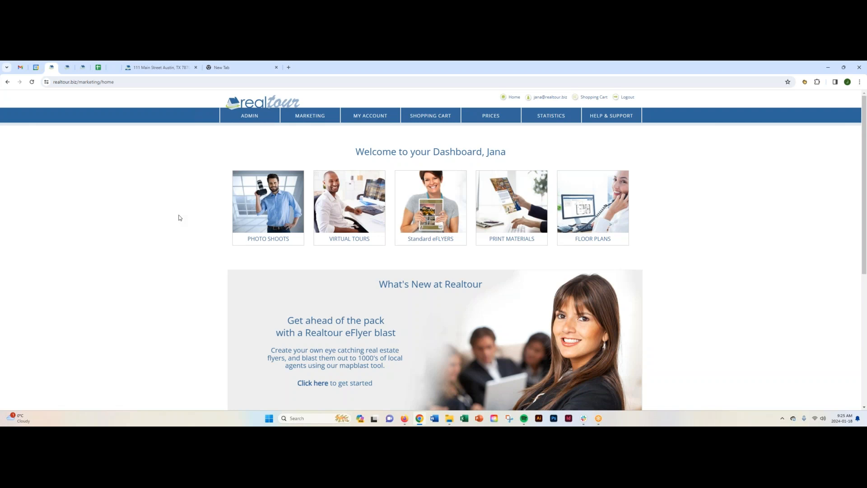
click(348, 208)
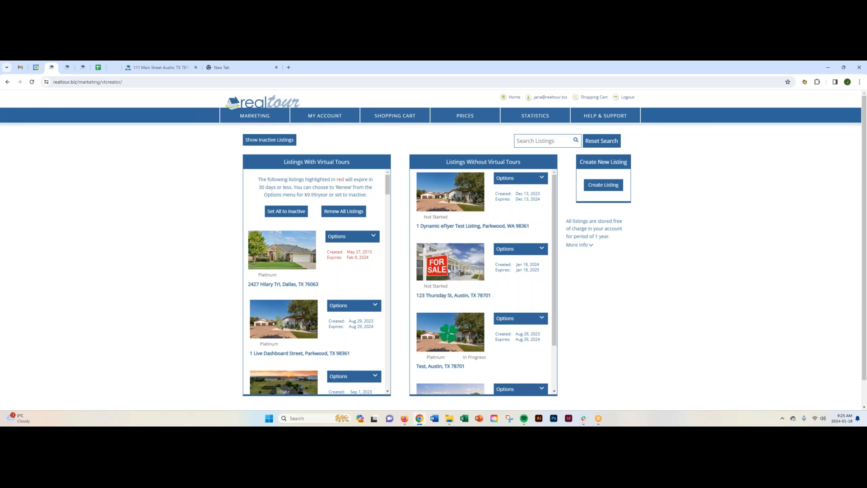
click(539, 251)
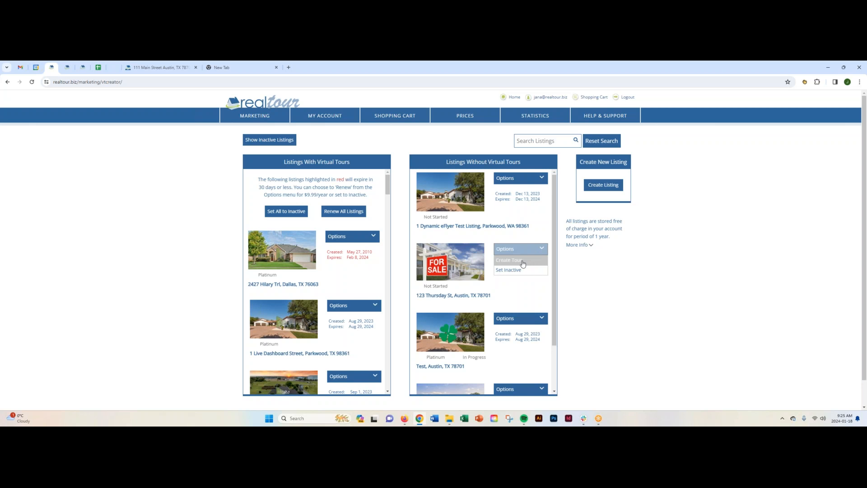
click(523, 264)
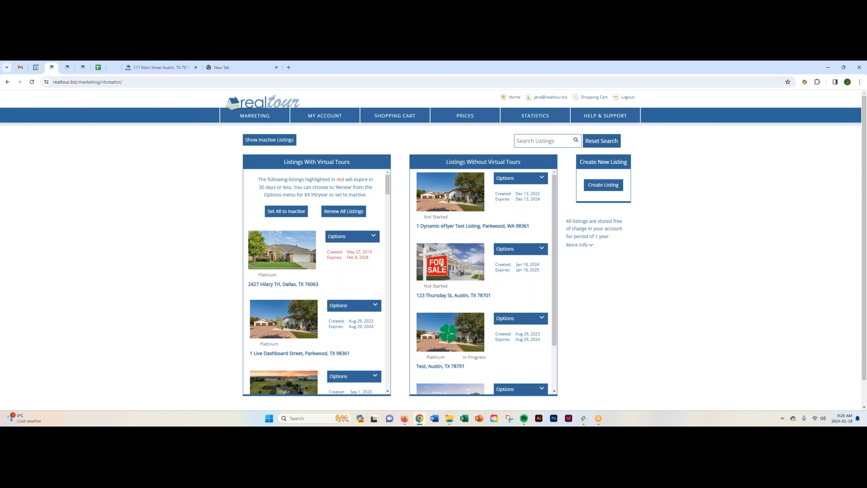
- Open the existing Austin tour on Main Street for editing from the listings with virtual tours
scroll(358, 270, down, 3)
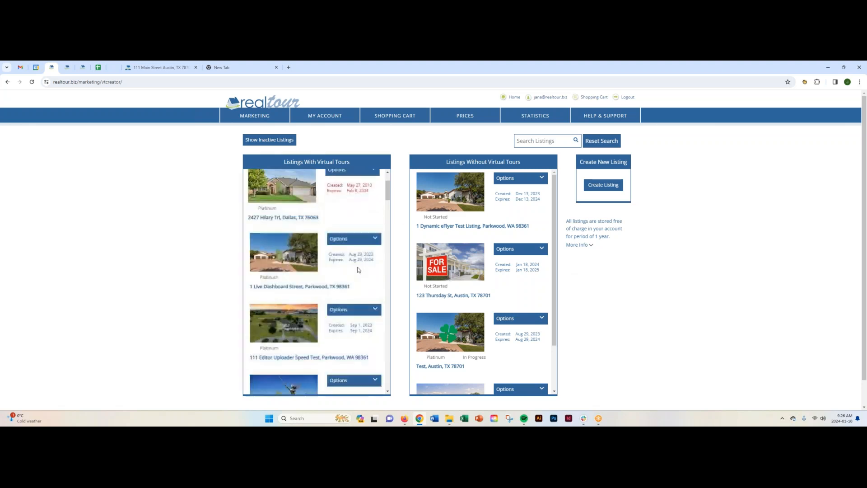
scroll(358, 270, down, 4)
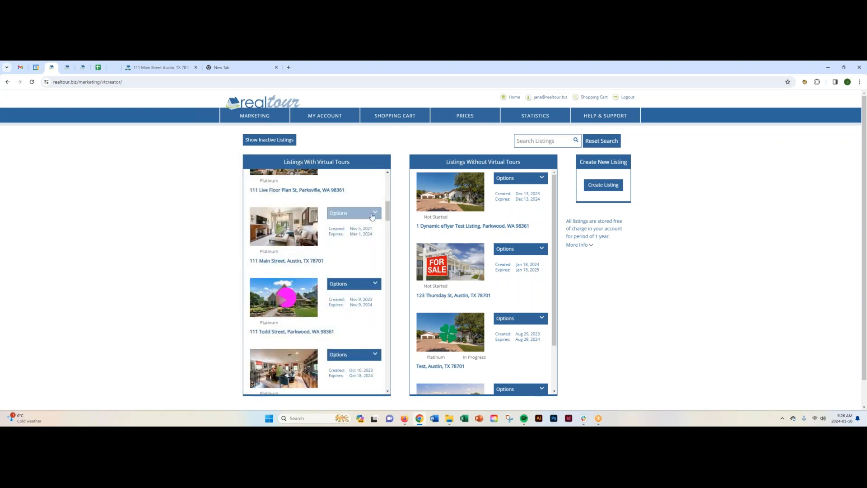
click(376, 213)
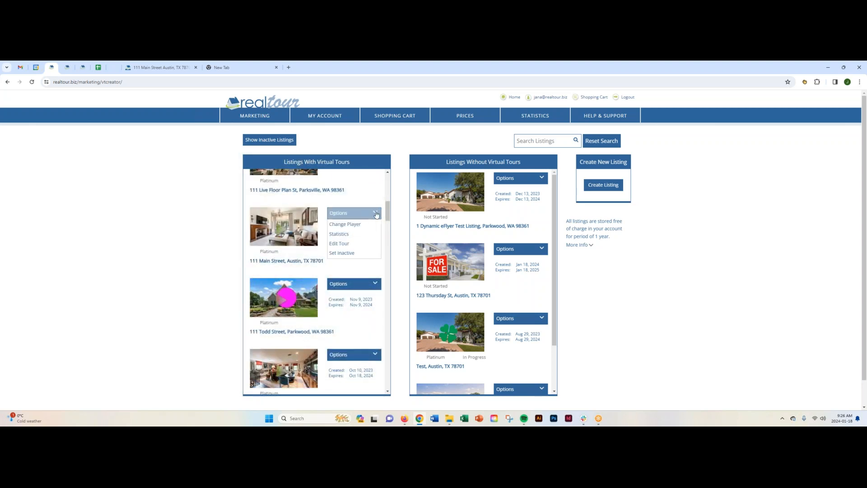
click(349, 244)
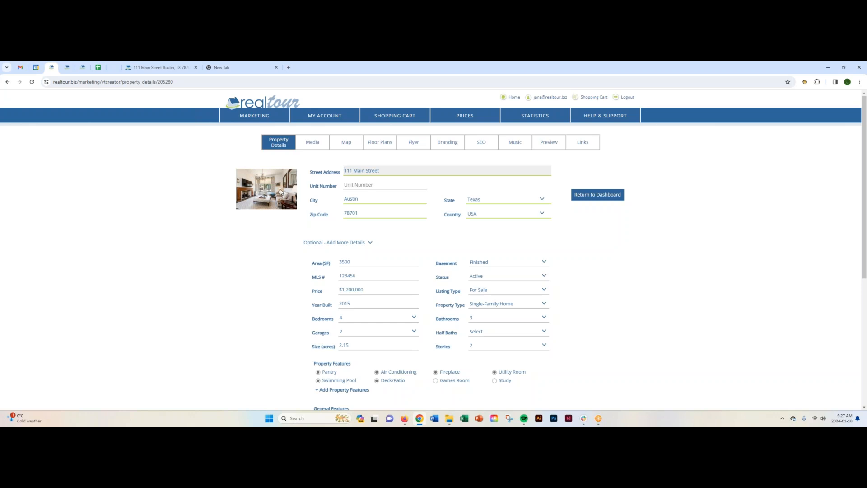
- Review the listing's property details, including area, MLS number, price, feature options, headline and description
scroll(286, 261, down, 3)
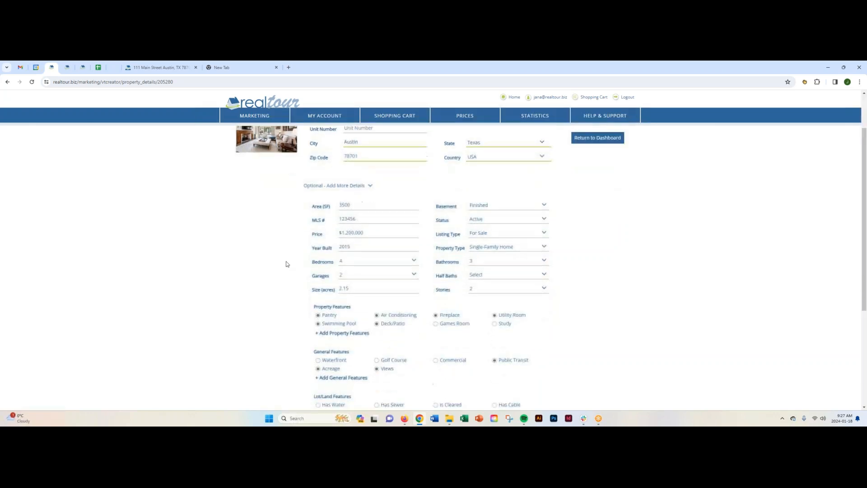
scroll(286, 265, down, 3)
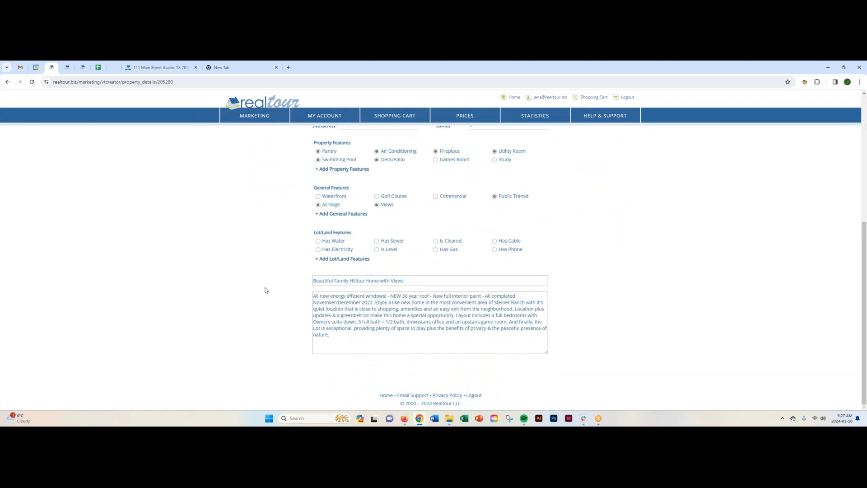
scroll(266, 290, up, 5)
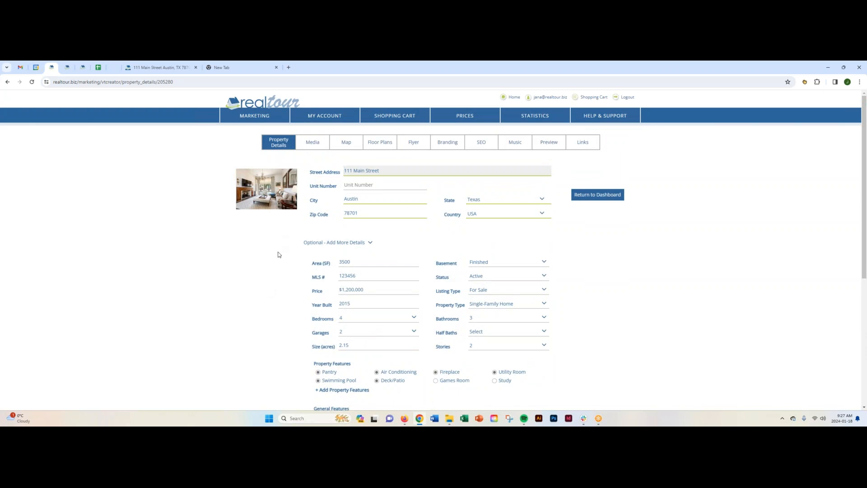
click(352, 261)
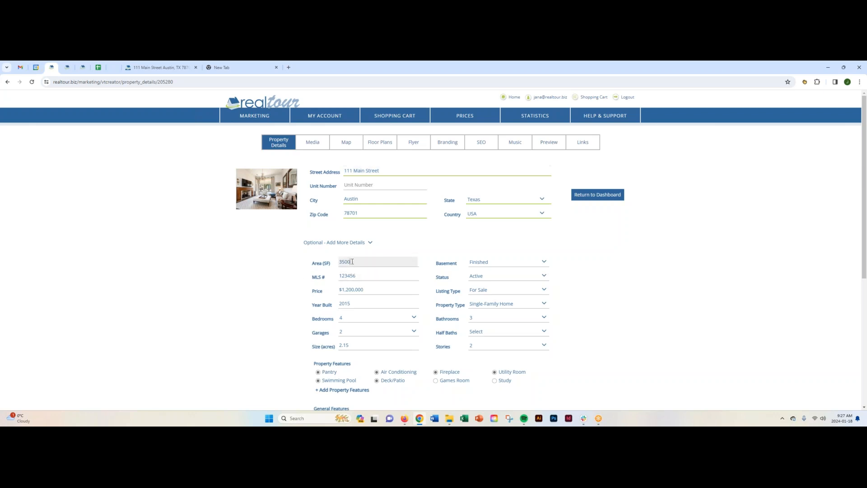
click(354, 275)
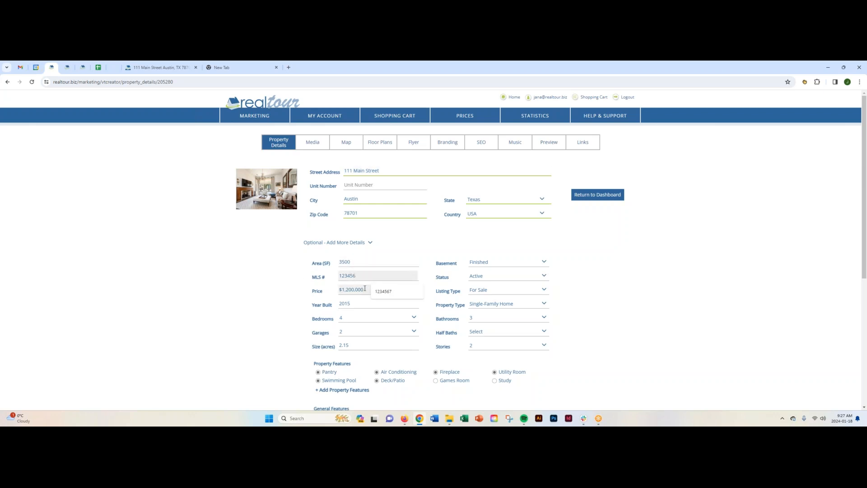
click(365, 289)
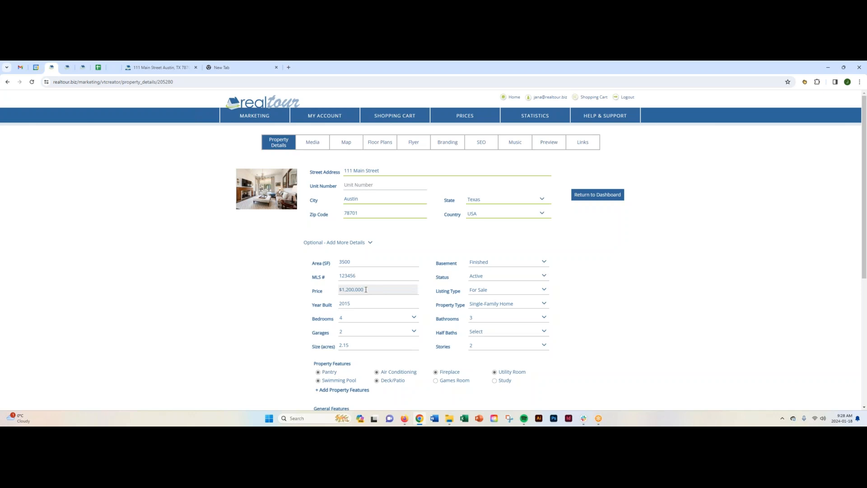
click(285, 276)
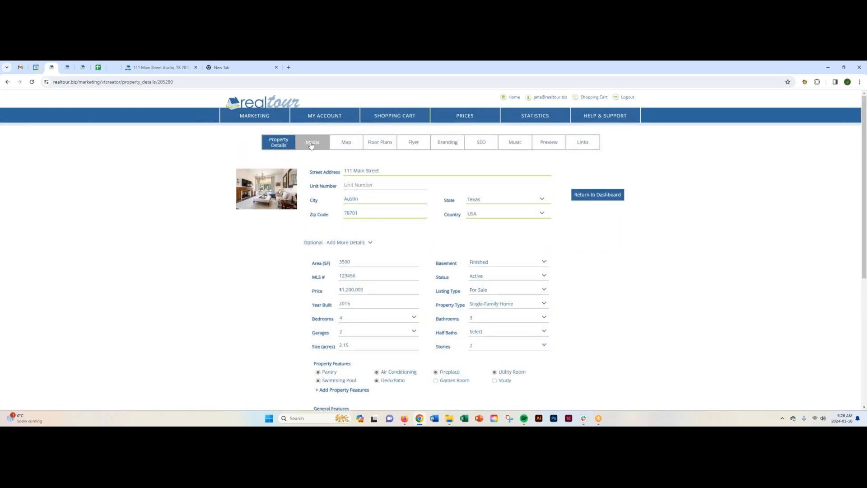
- Open the tour's media and check the upload, download and delete options for its photos
click(312, 144)
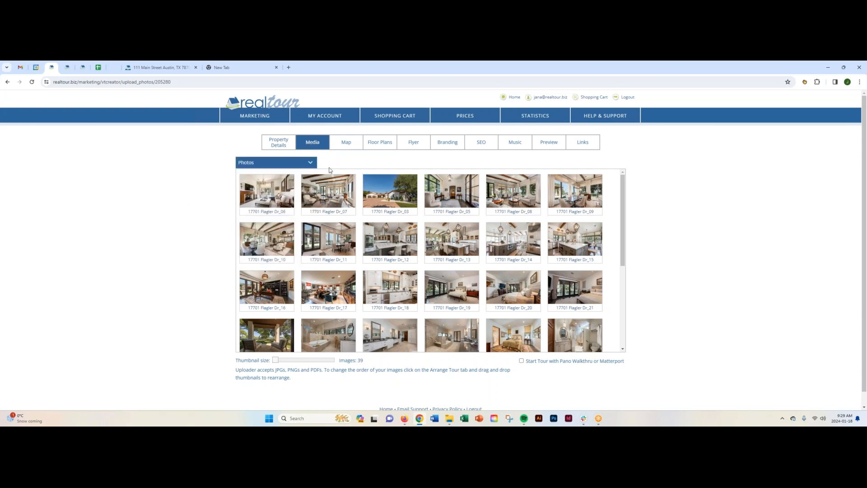
click(305, 165)
mouse_move(270, 182)
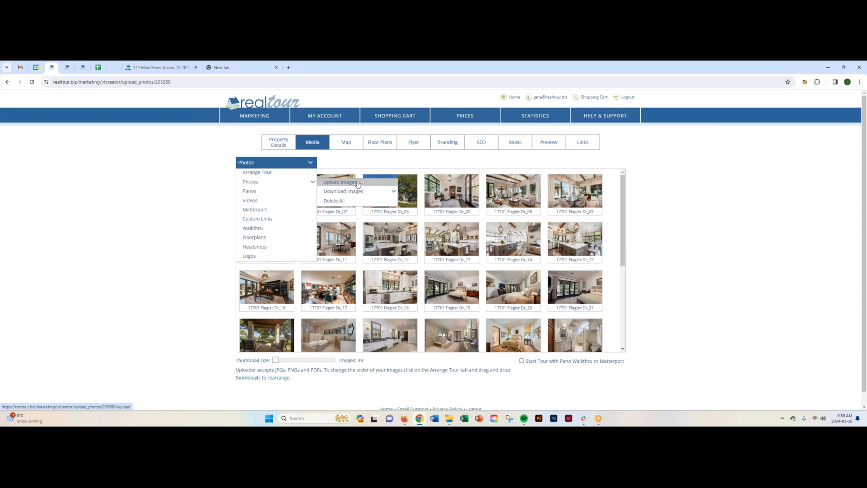
mouse_move(377, 193)
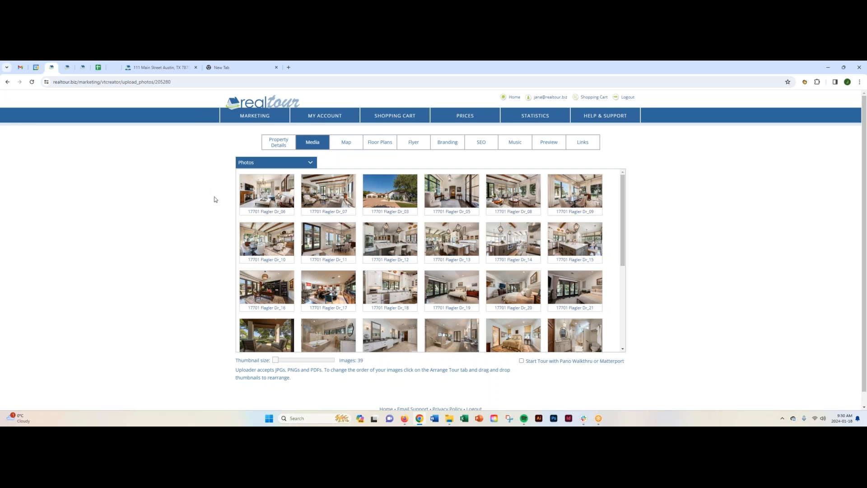
- Rearrange the tour photos, placing the one ending in _06 third and the one ending in _05 ninth
mouse_move(264, 194)
drag(265, 197, 402, 244)
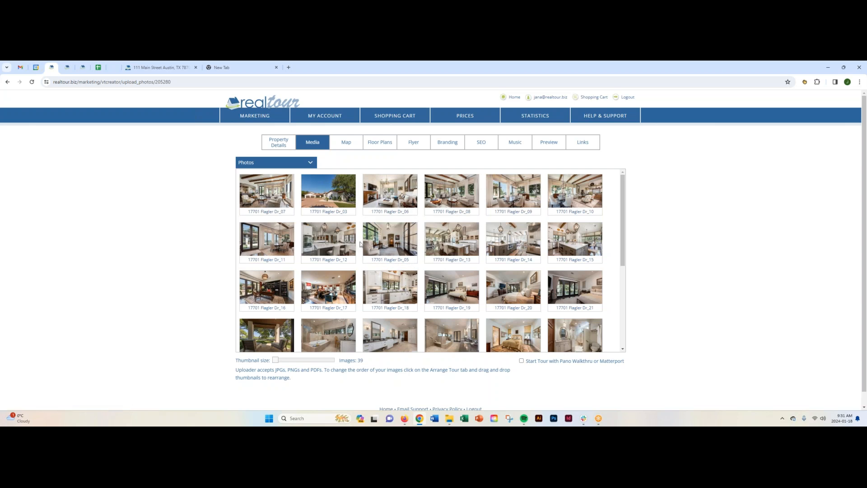
mouse_move(381, 244)
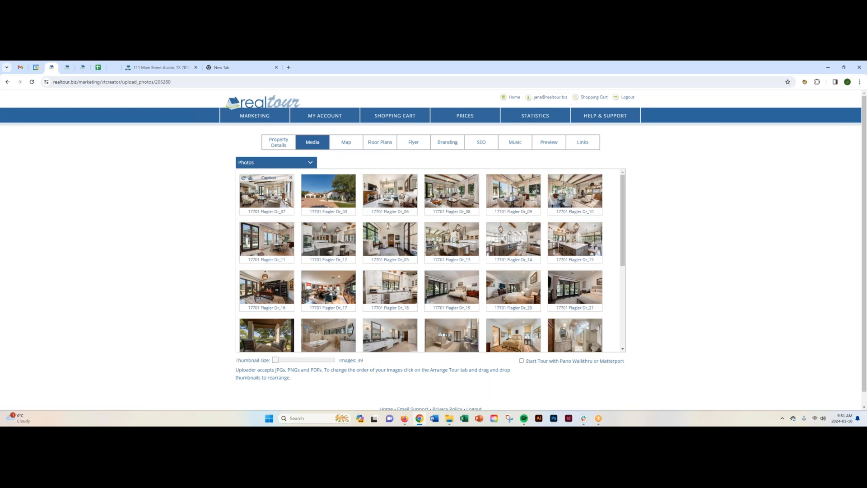
- Caption the first tour photo "Hello - look at the beautiful windows!" and save it by advancing through the images
click(268, 177)
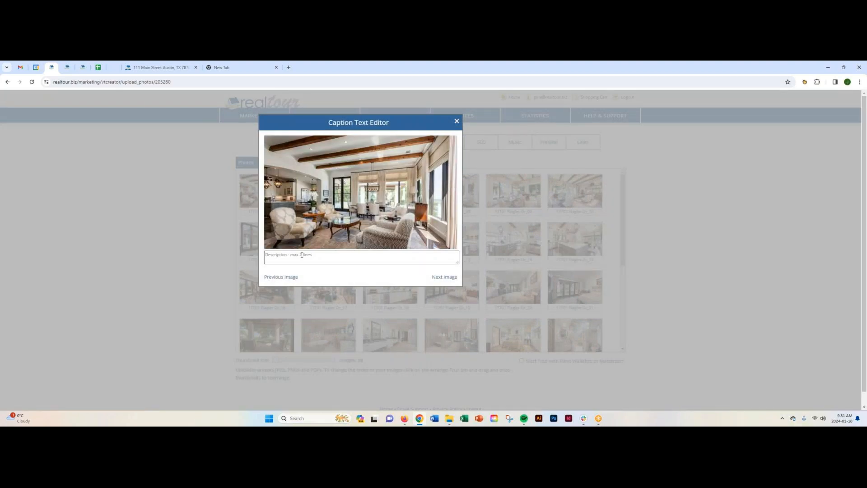
click(285, 256)
text(Hello - look at)
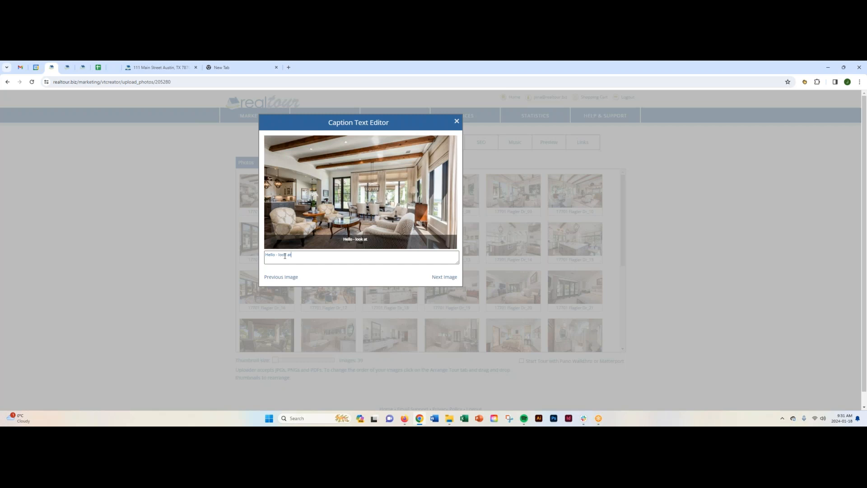
text( thye beautiful windoes!)
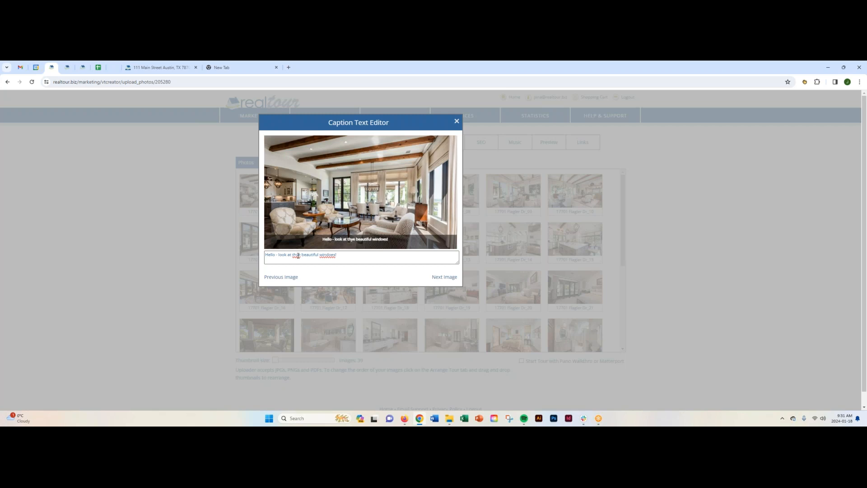
click(297, 255)
key(BackSpace)
click(332, 255)
key(BackSpace)
text(w)
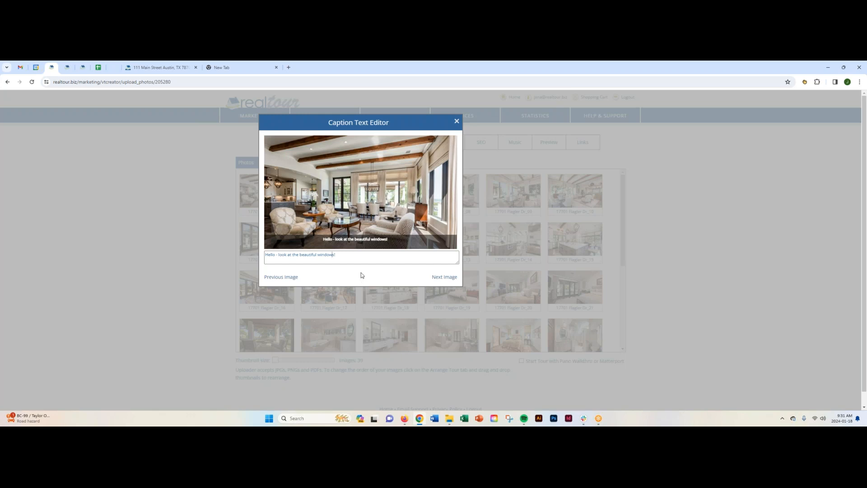
click(443, 276)
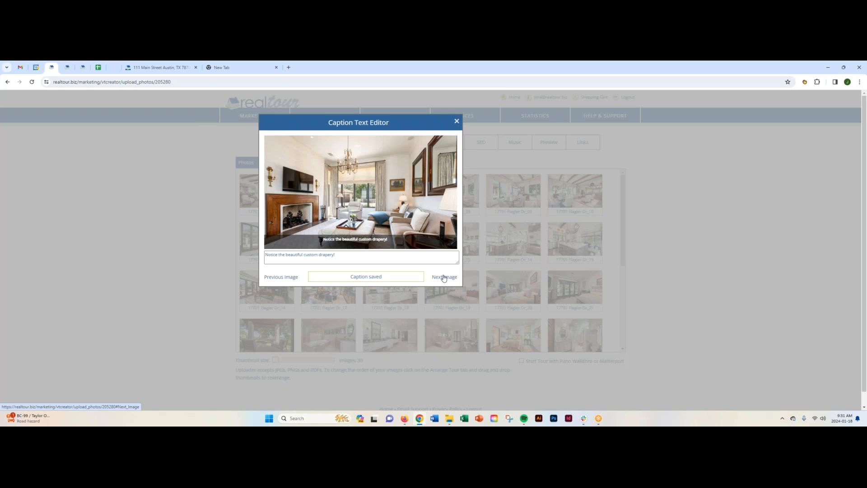
- Check the caption editor for another living room photo and for the kitchen island photo, and close it without adding text
click(443, 277)
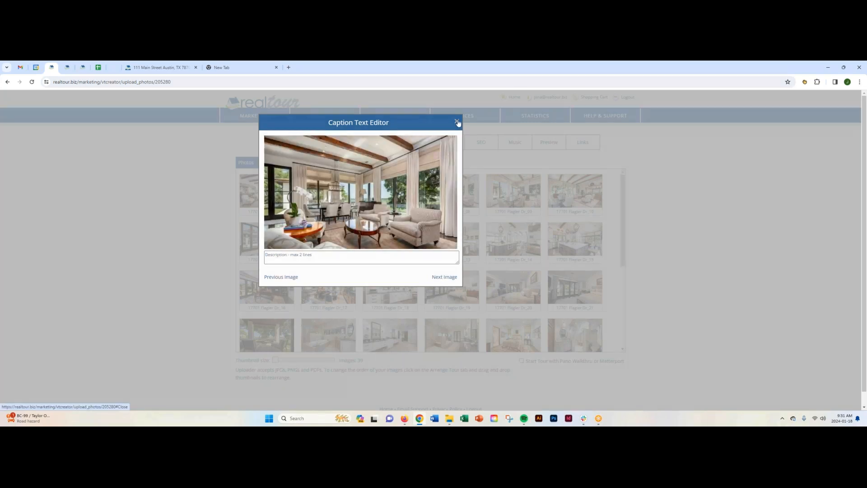
click(456, 121)
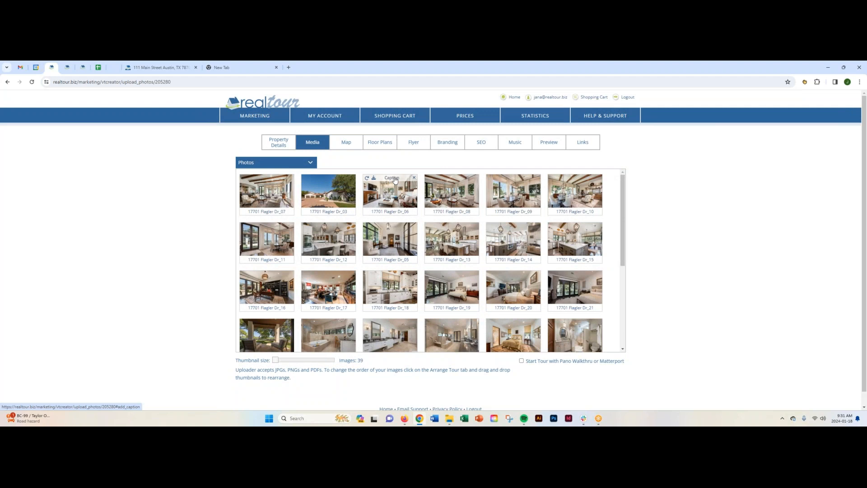
click(453, 226)
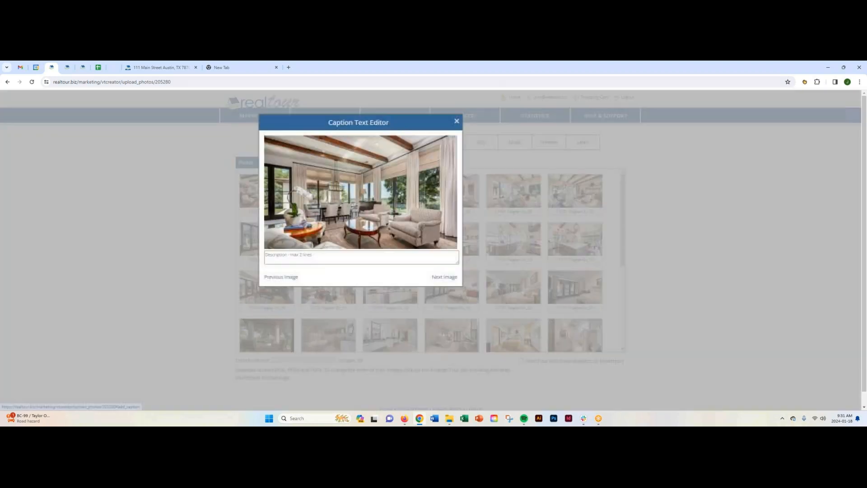
click(456, 121)
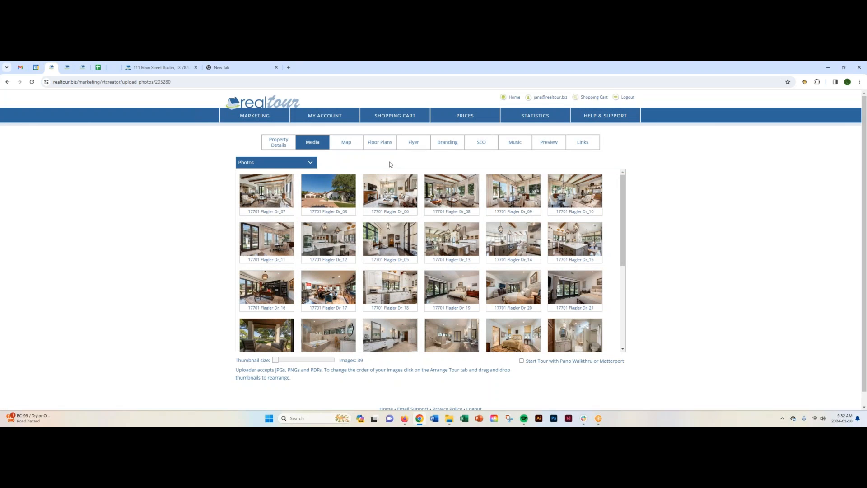
- Switch the tour's media from Photos to Panos to view its panoramic images
click(310, 163)
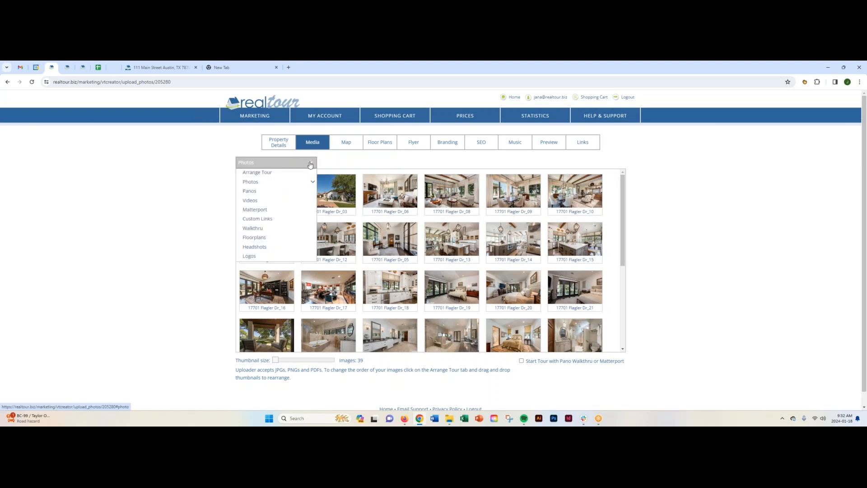
mouse_move(284, 182)
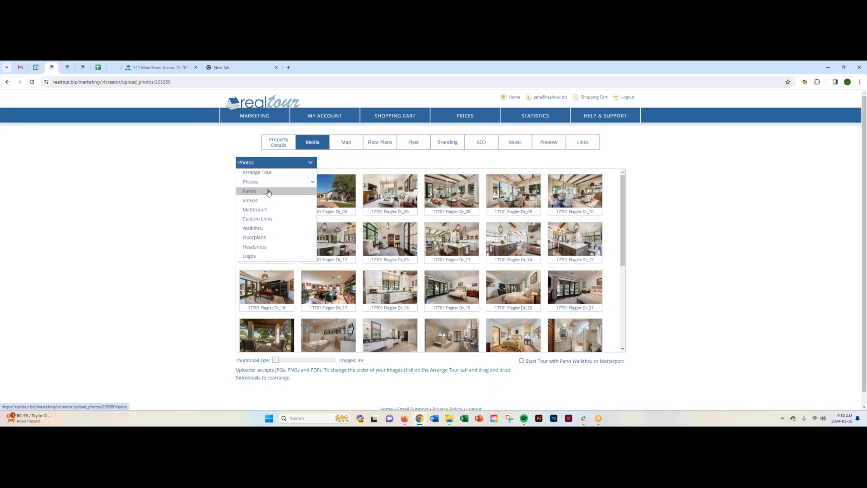
click(268, 192)
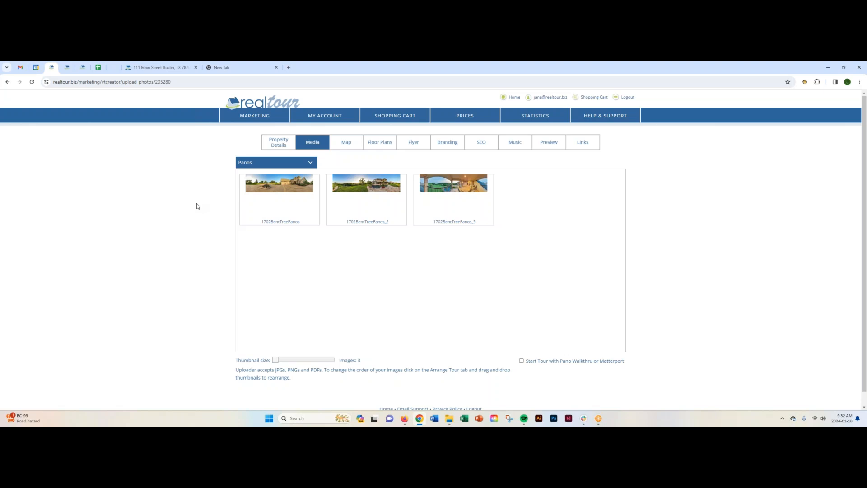
- Review the tour's Videos, Matterport, Custom Links and Floorplans media sections
click(292, 163)
click(266, 200)
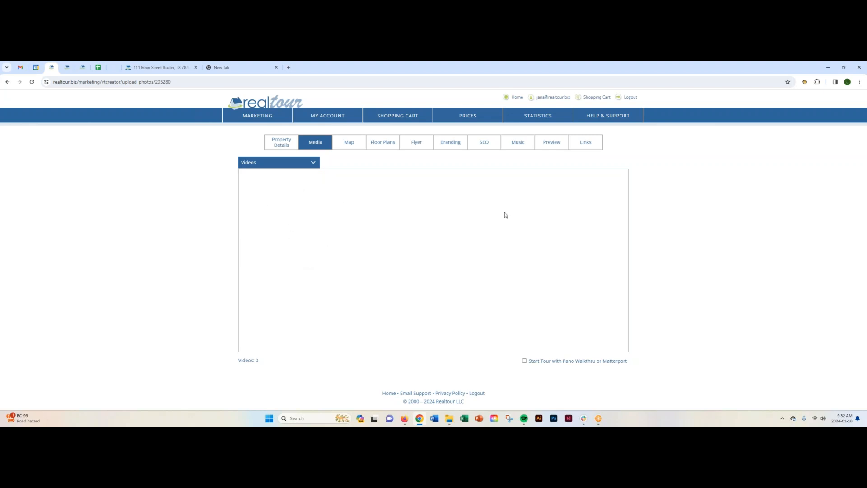
click(311, 162)
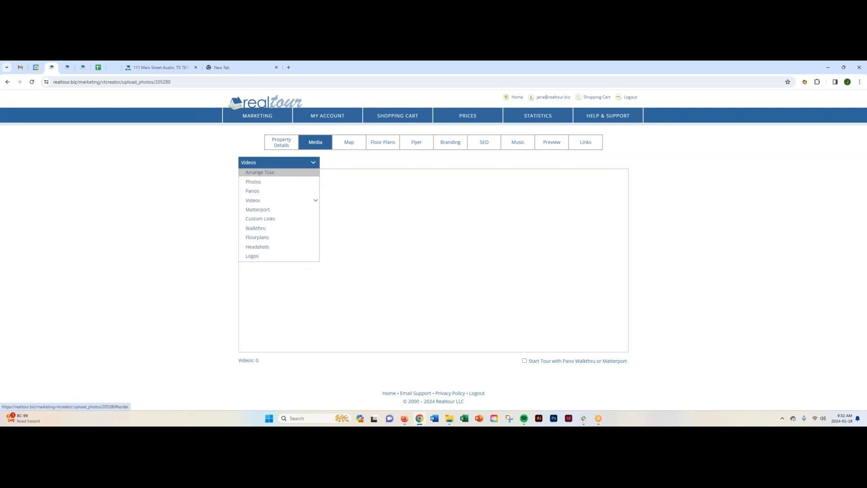
click(278, 210)
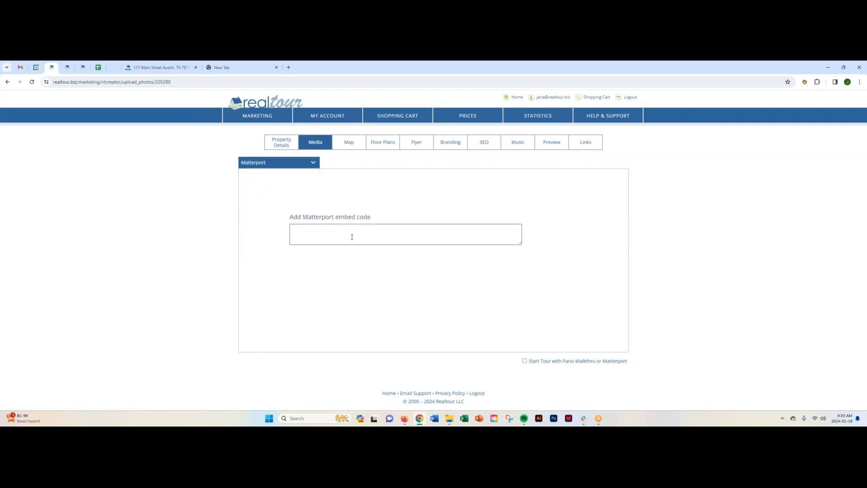
click(314, 166)
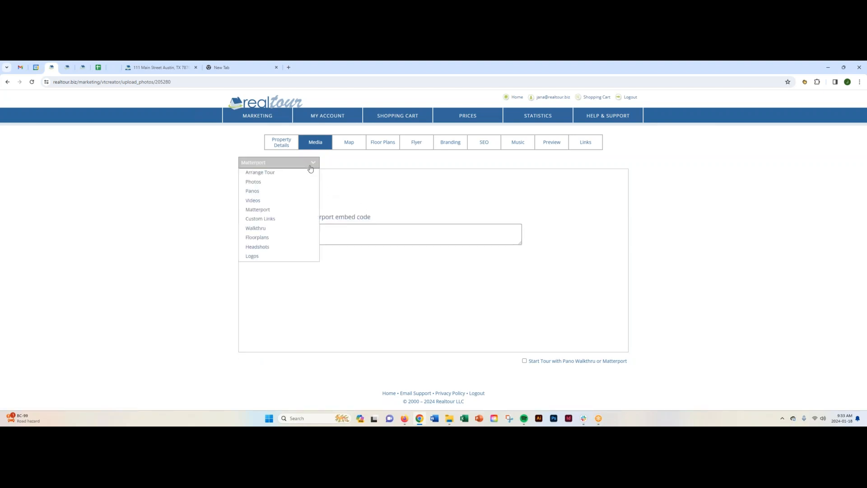
click(264, 219)
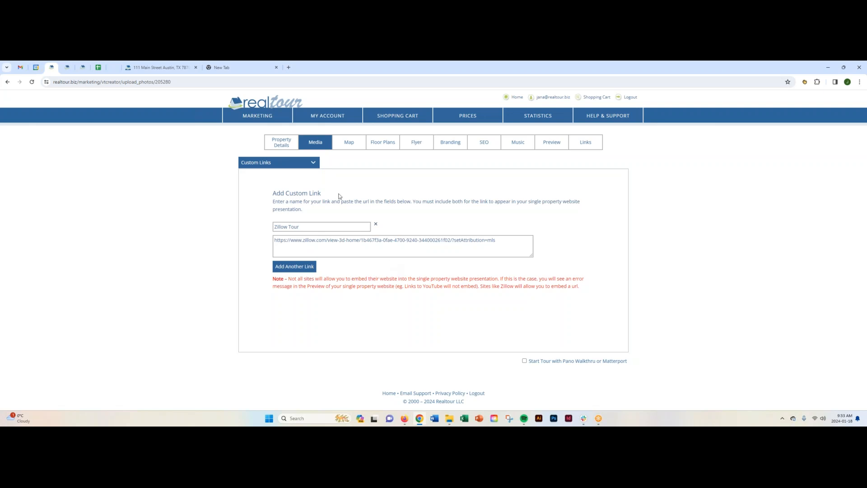
click(295, 163)
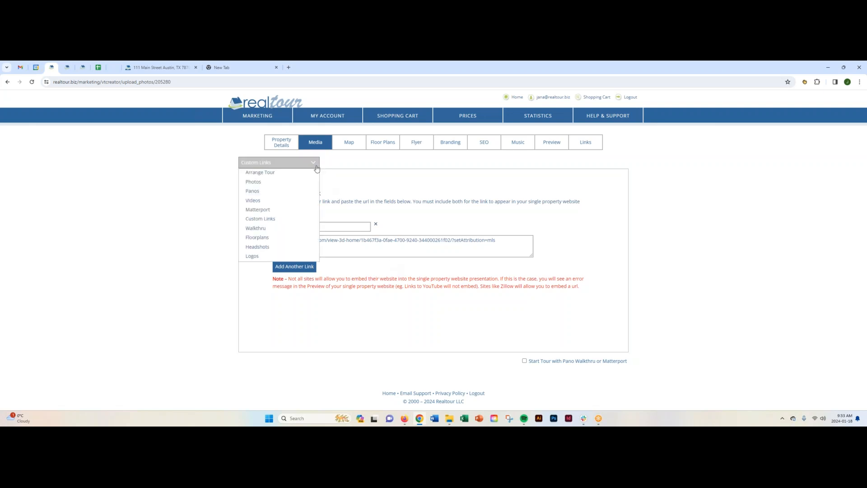
click(271, 237)
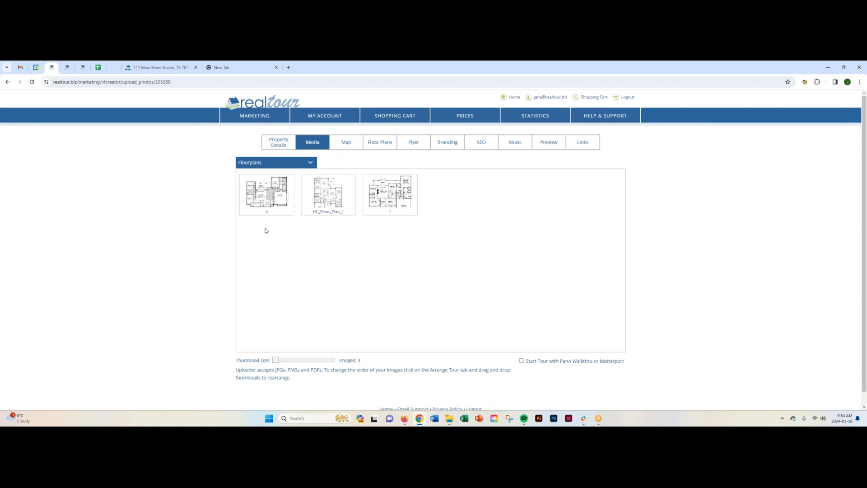
click(273, 163)
- Move the property marker on the tour's location map northeast, to between Pfluger Park and W Wilbarger St
click(347, 143)
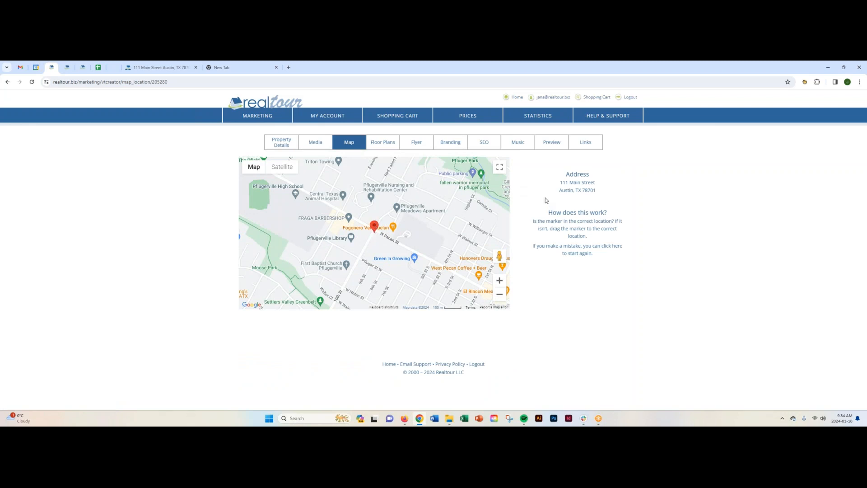
drag(559, 183, 599, 187)
mouse_move(377, 227)
mouse_down()
mouse_move(445, 222)
mouse_move(457, 208)
mouse_up()
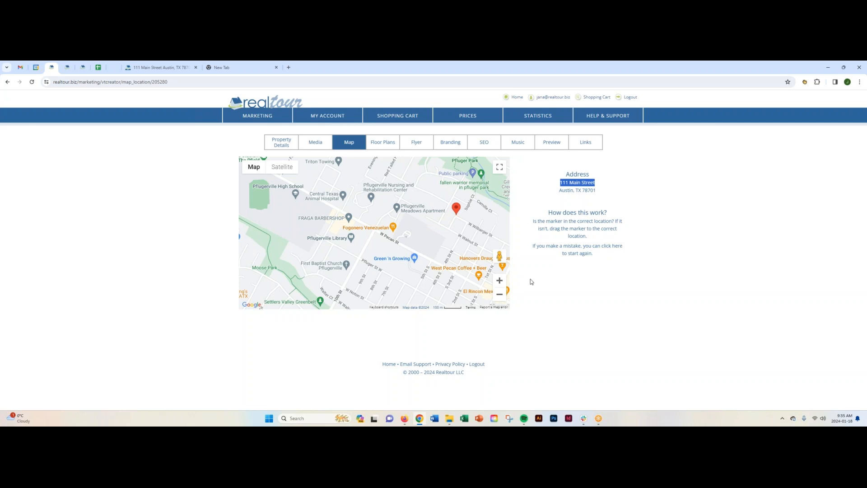
click(532, 282)
click(498, 294)
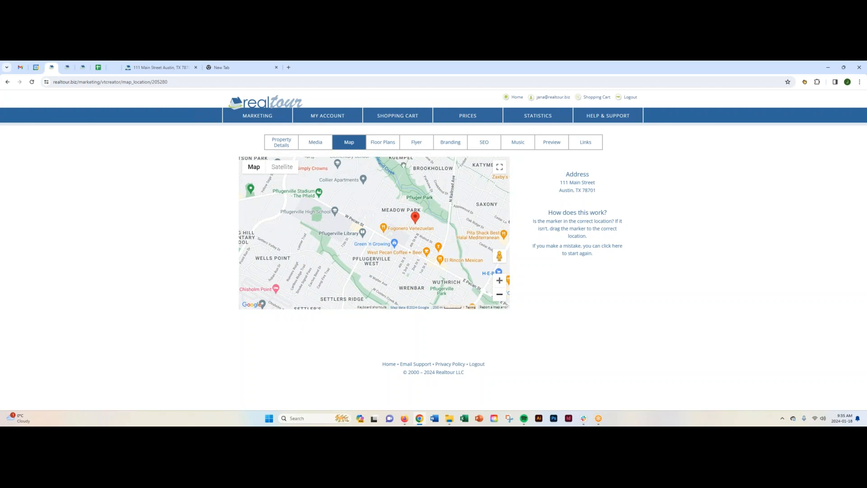
- Place the first living room photo on the floor plan's living room and preview it from its camera icon
click(383, 143)
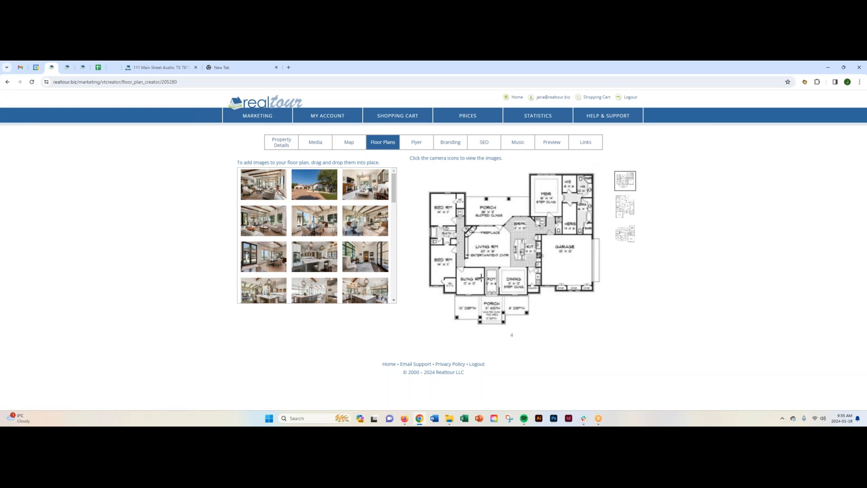
drag(270, 188, 490, 244)
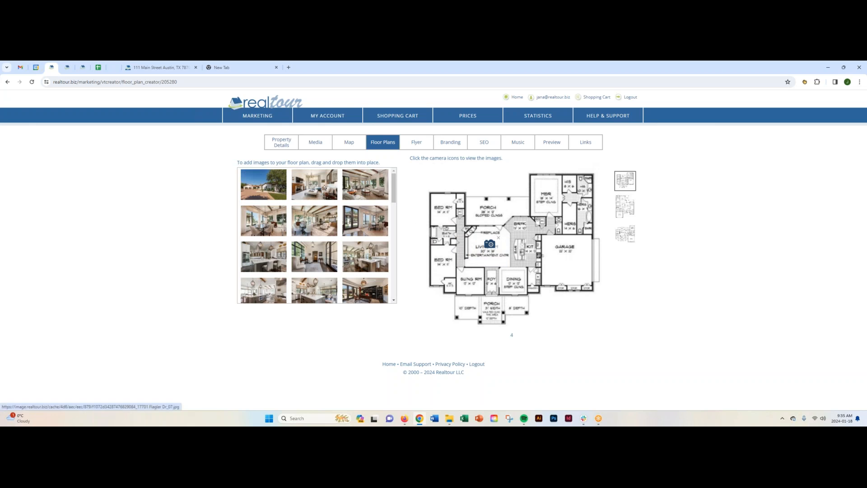
click(491, 244)
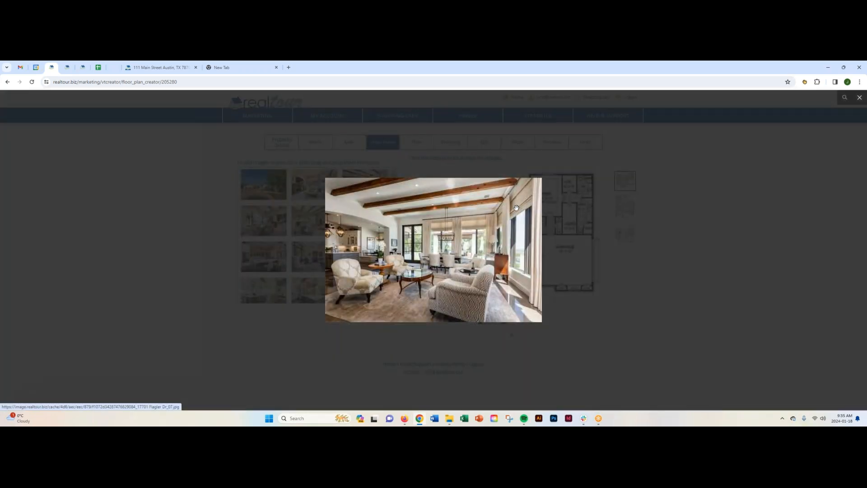
click(859, 97)
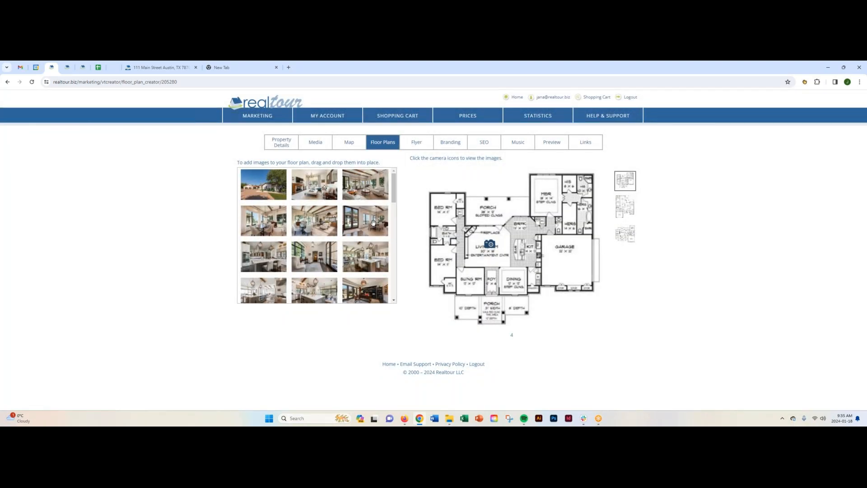
- Add four more photos to the floor plan, at the rear porch, the room beside the foyer, the area between the bedrooms and the garage
drag(384, 220, 478, 211)
drag(374, 268, 480, 273)
drag(273, 228, 439, 240)
drag(356, 289, 555, 246)
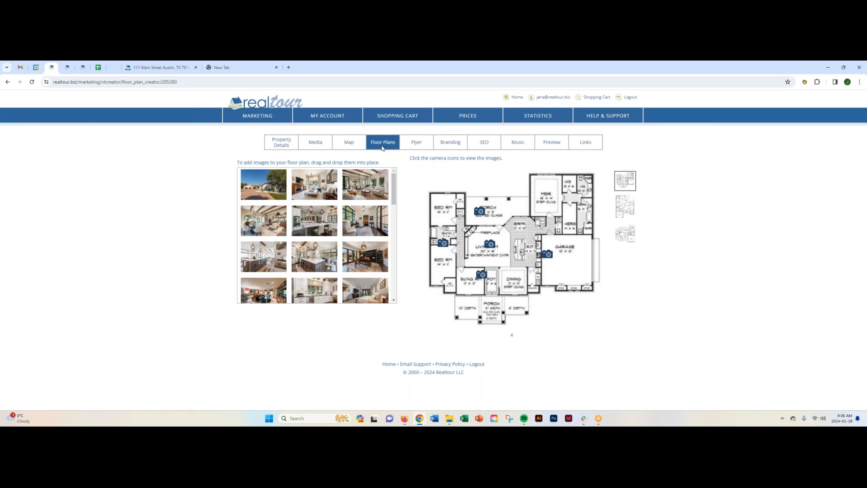
- Select the black flyer with three stacked photos as the tour's print material
click(415, 144)
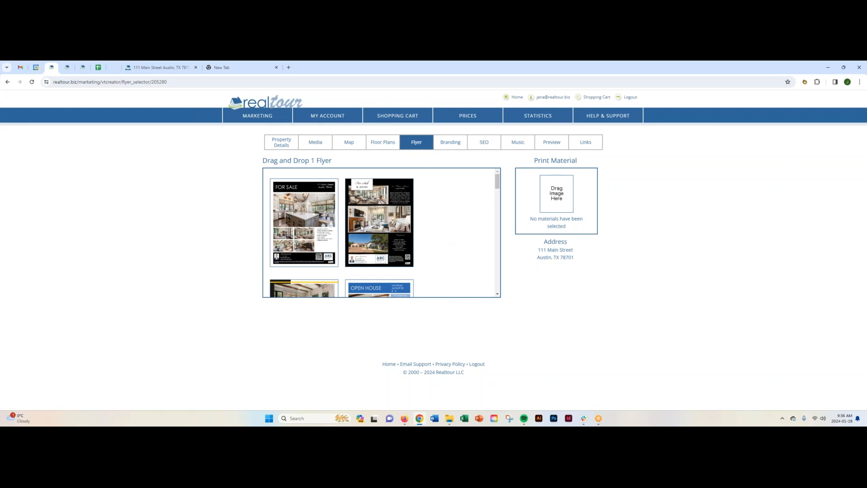
mouse_move(497, 183)
mouse_down()
mouse_move(502, 236)
mouse_move(500, 176)
mouse_up()
drag(385, 223, 564, 212)
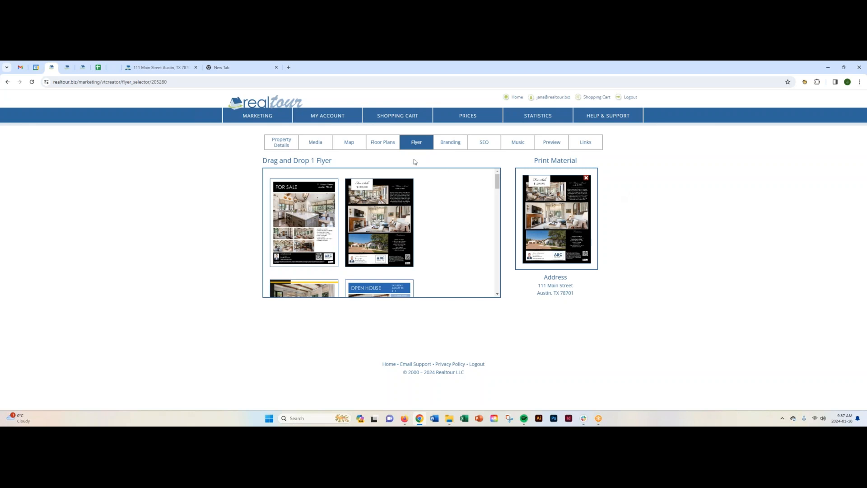
- Set the tour branding's player color to dark slate and its player font to Abel
click(449, 145)
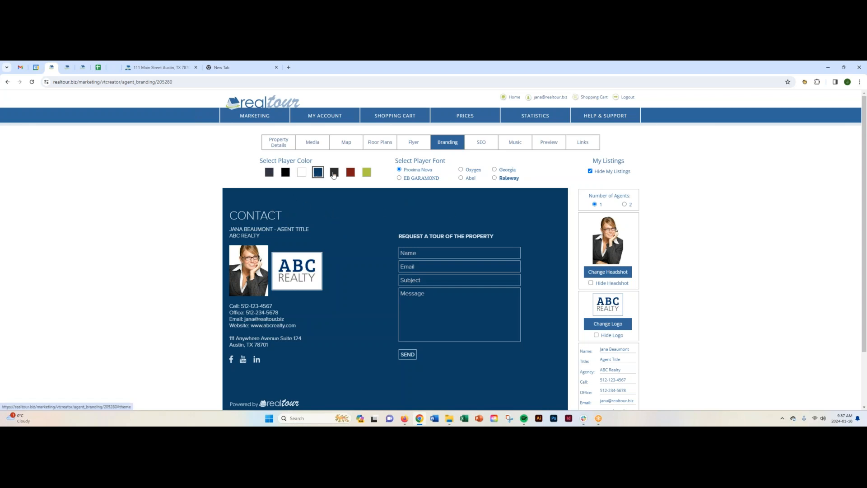
click(269, 172)
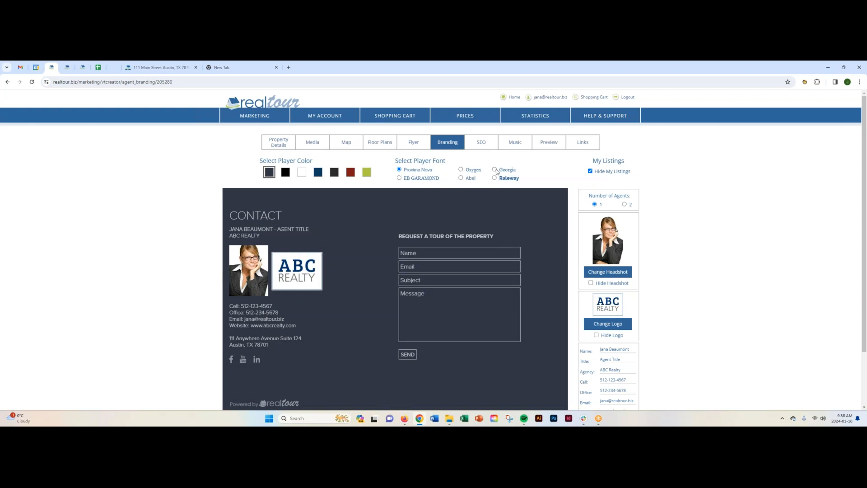
click(461, 178)
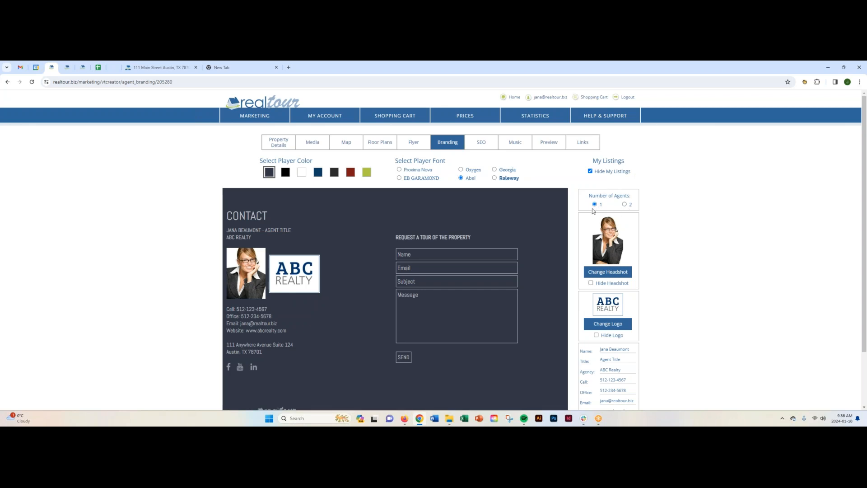
- Check the agent's headshot, logo and contact fields in the branding, and open the tour's SEO settings
scroll(660, 224, down, 1)
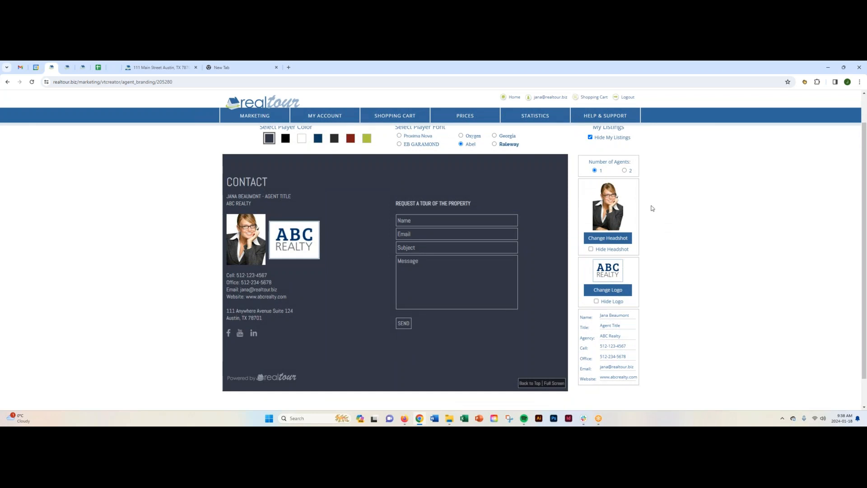
mouse_move(341, 117)
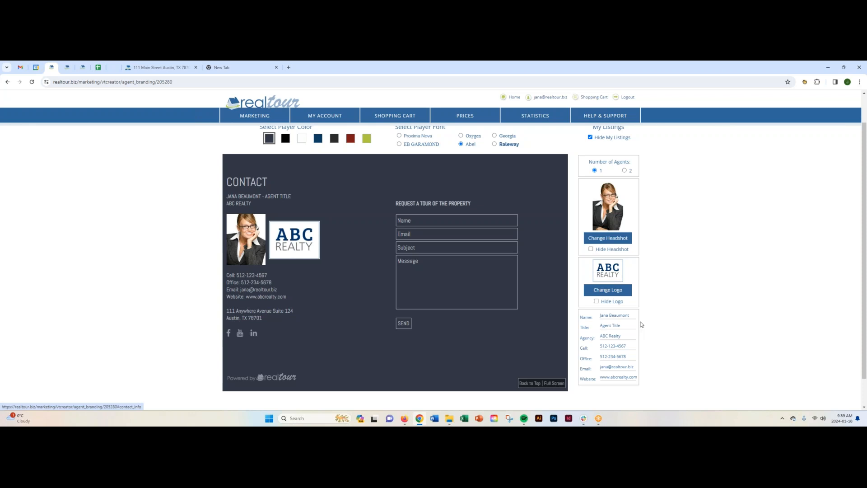
click(607, 316)
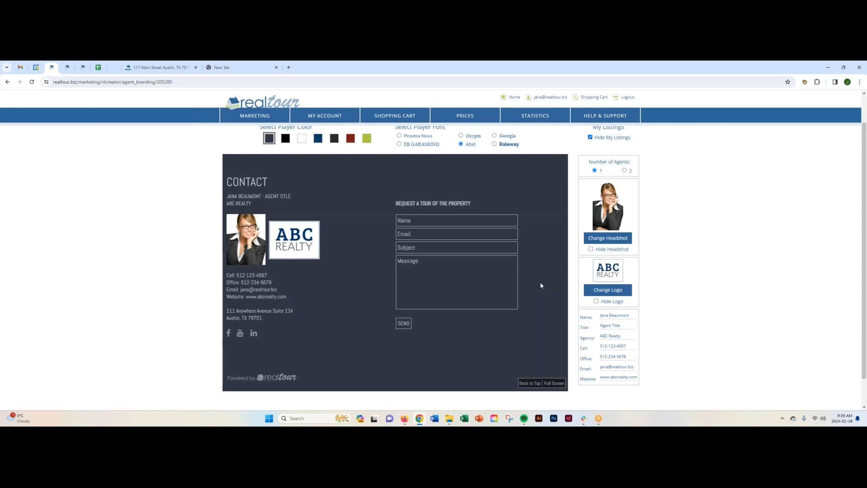
scroll(540, 245, up, 1)
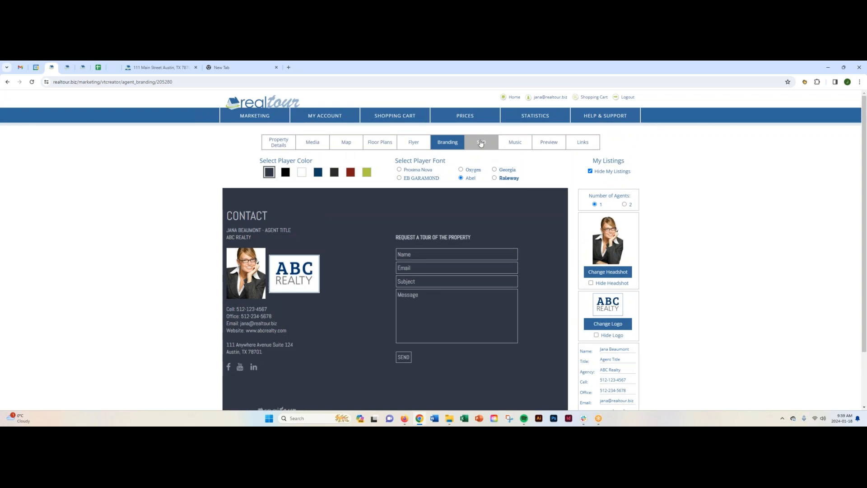
click(481, 143)
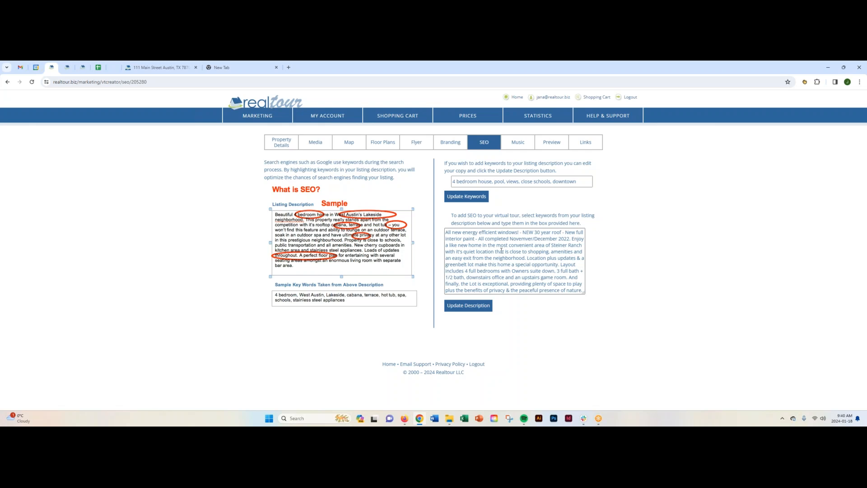
- Correct the misspelled "Novemver" to "November" in the SEO listing description and check the keywords above it
drag(446, 232, 585, 293)
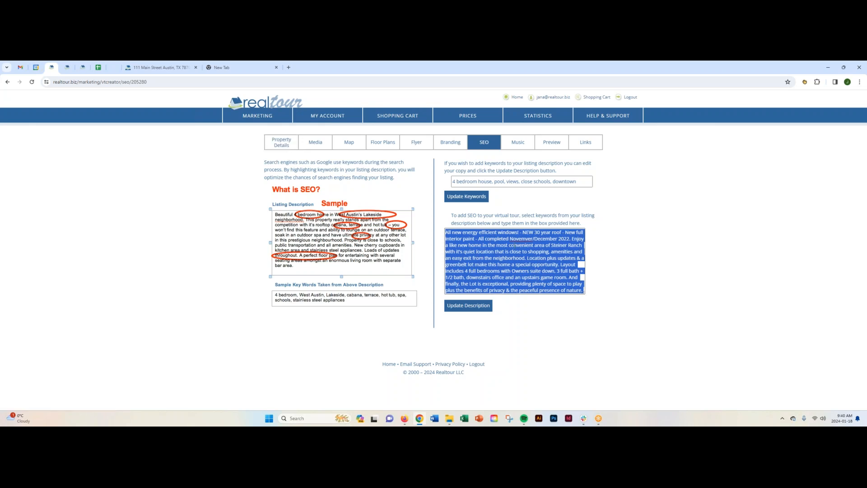
click(528, 238)
key(BackSpace)
text(b)
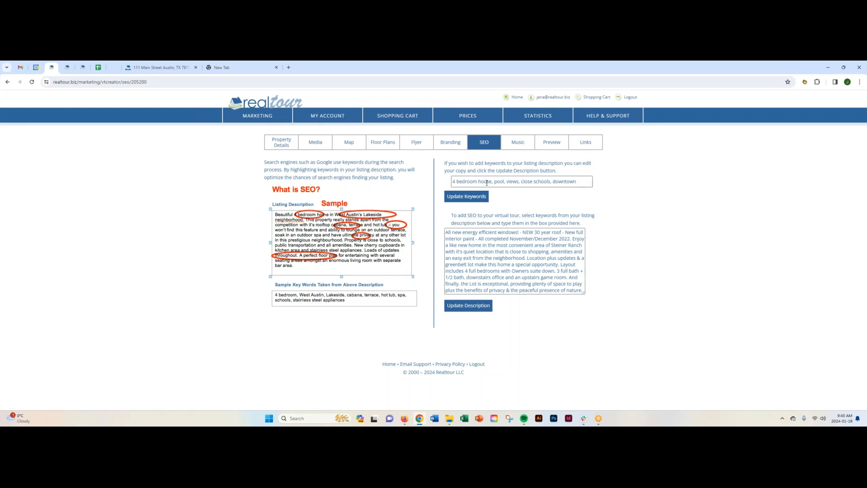
drag(453, 181, 581, 179)
click(581, 180)
- Sample the Break Thru track in the tour's music choices, try Carry On, and set the tour to No Music
click(518, 144)
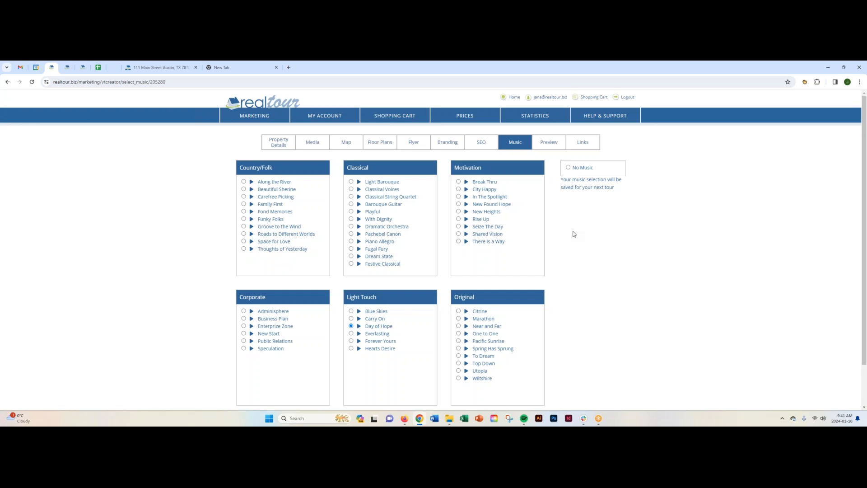
click(466, 182)
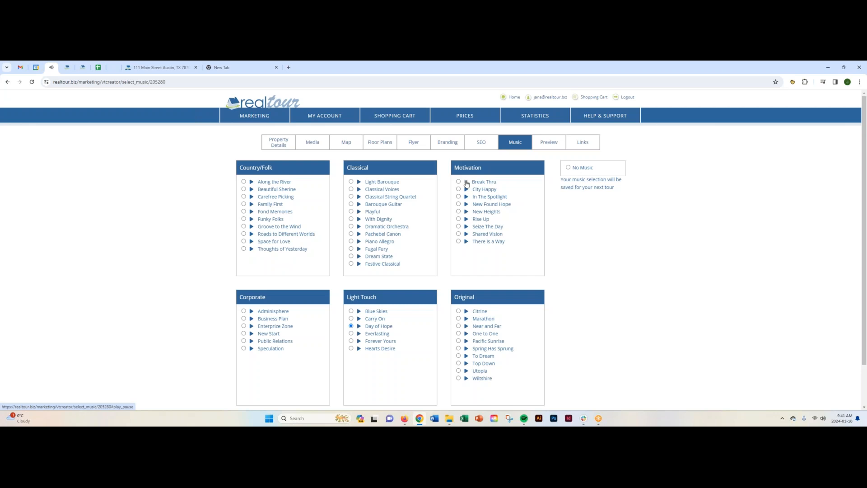
click(467, 182)
click(351, 318)
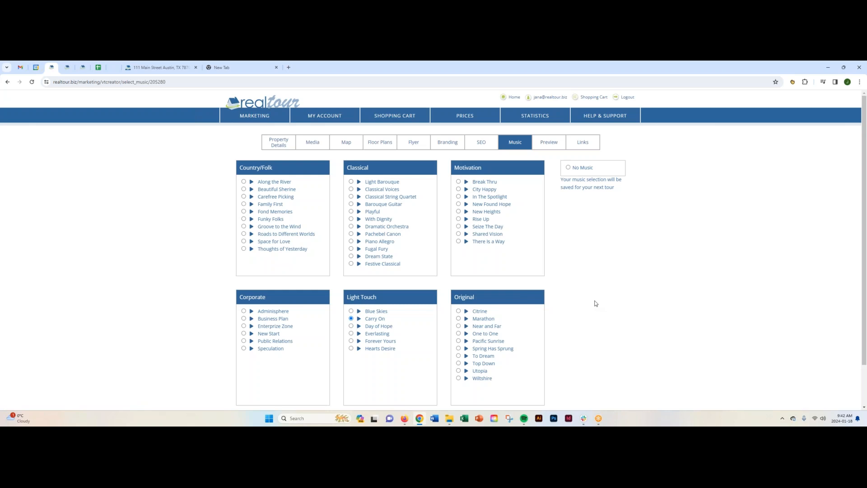
click(572, 171)
- Open the tour preview in a smaller, repositioned browser window and minimize the chat and mail windows behind it
click(550, 143)
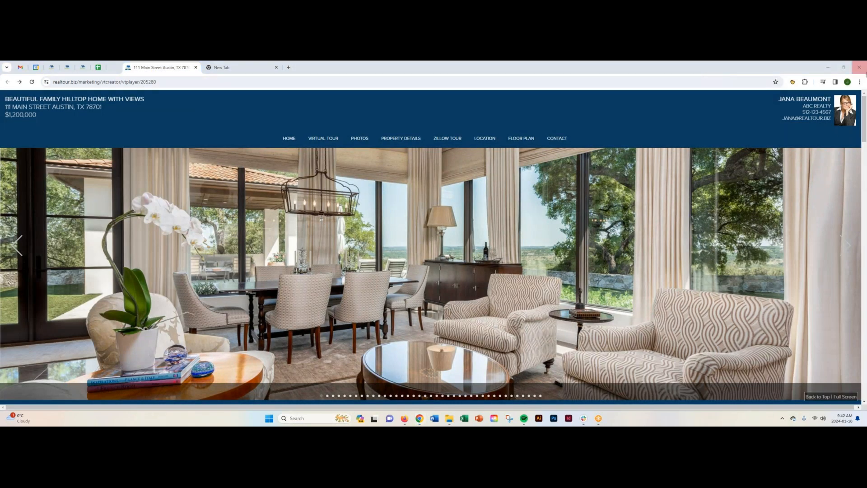
click(843, 67)
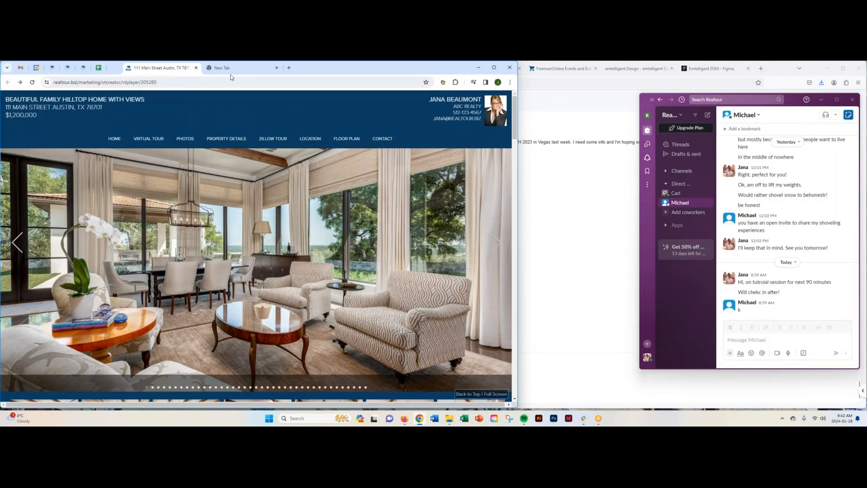
drag(320, 66, 434, 63)
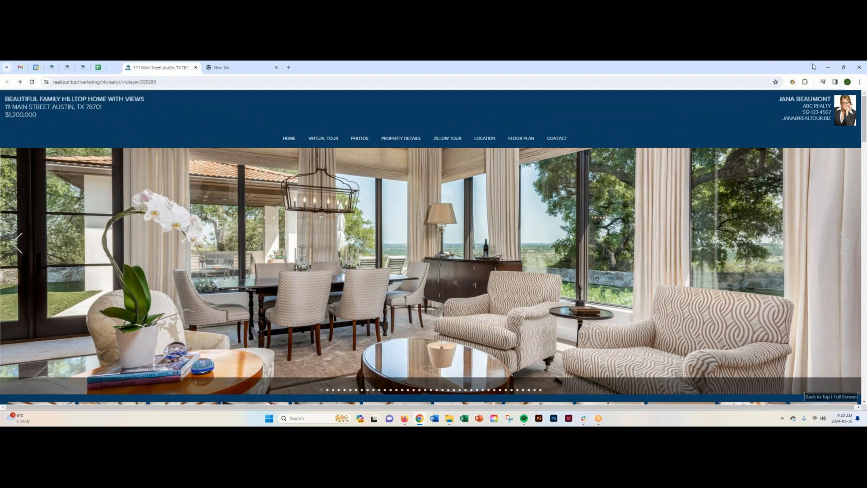
click(843, 67)
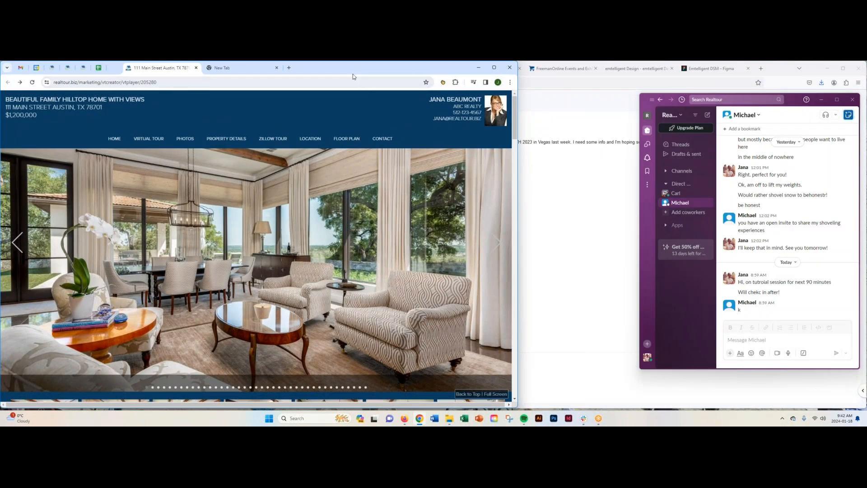
drag(330, 71, 407, 75)
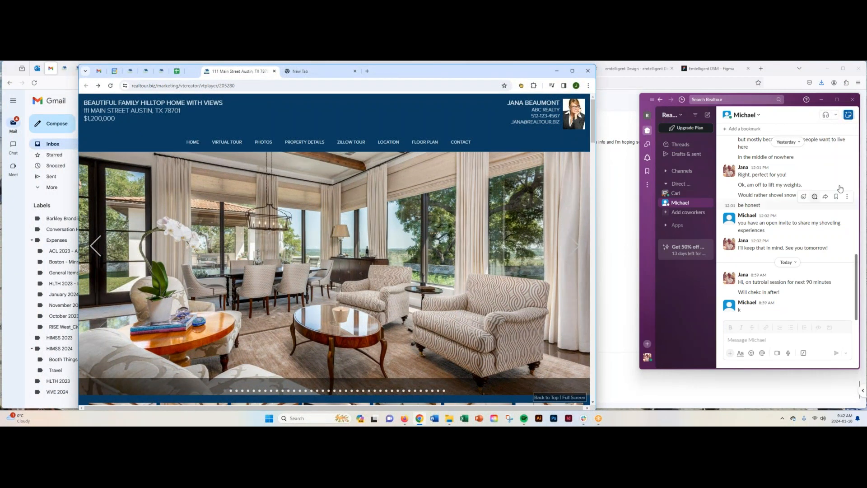
click(823, 100)
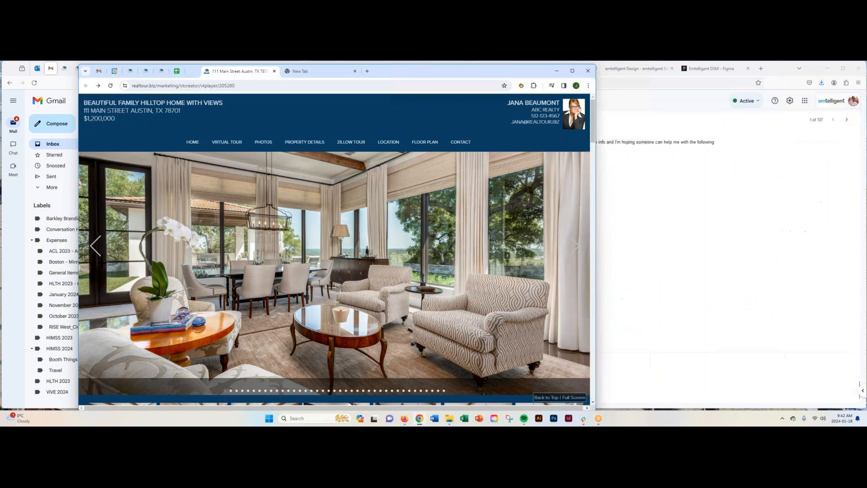
click(827, 69)
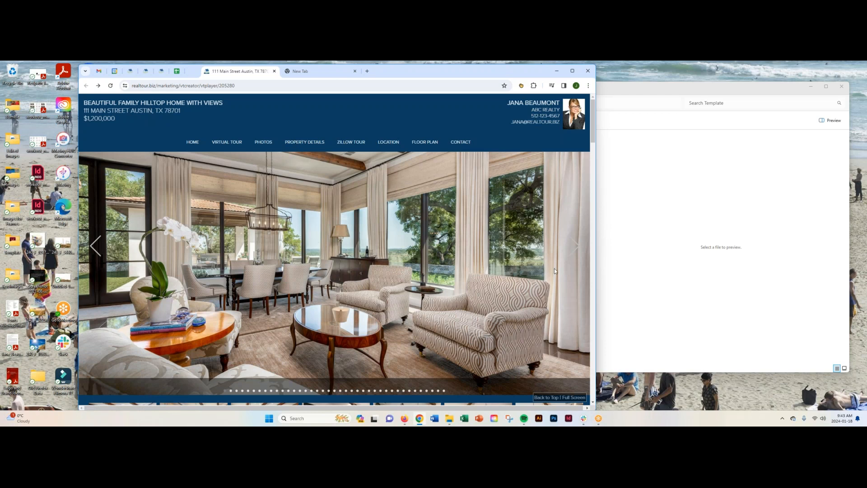
- Page forward through the large photo slideshow of the tour preview, from the sitting room to the kitchen photos
click(576, 246)
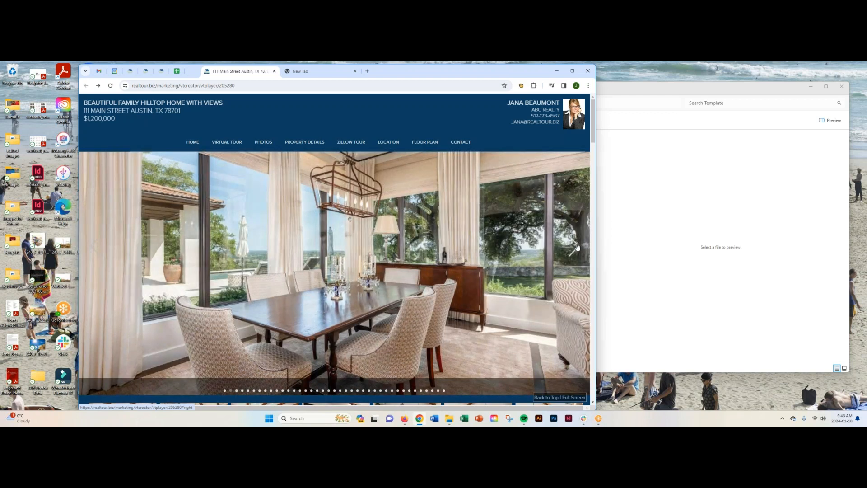
click(576, 246)
click(576, 246)
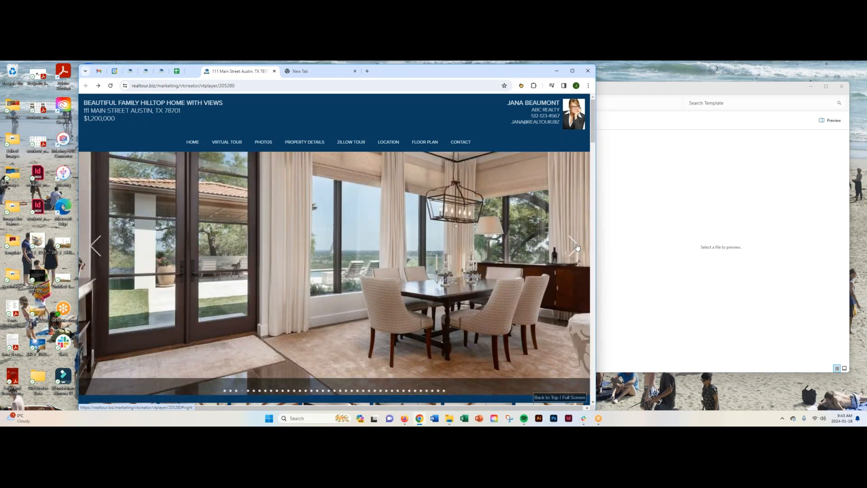
click(577, 246)
click(577, 246)
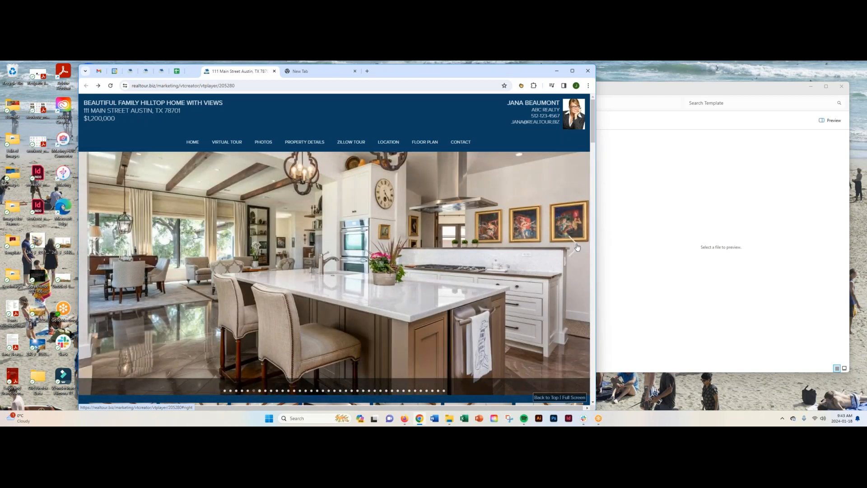
click(576, 246)
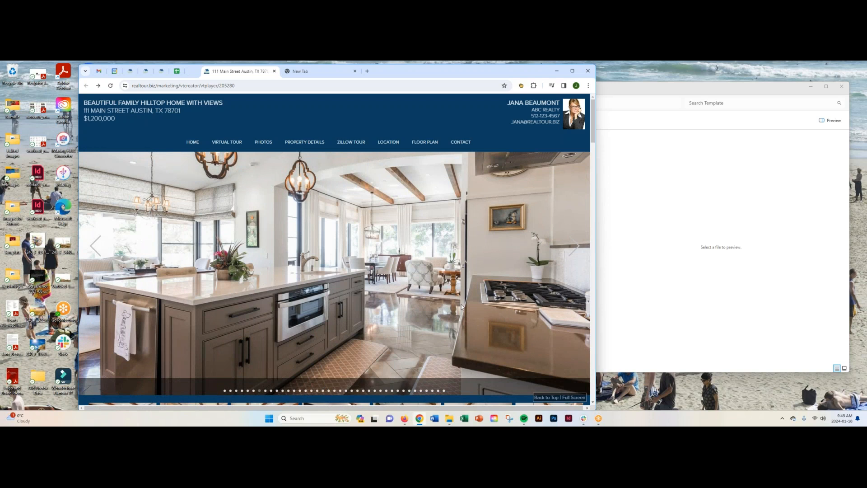
- Browse the photo thumbnails, enlarge the white kitchen cabinets photo and page on through the bedroom photos before closing the viewer
scroll(461, 307, down, 4)
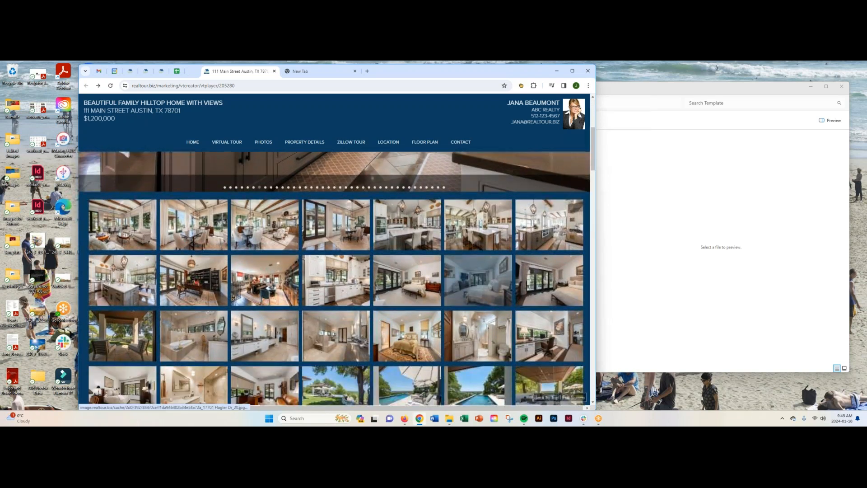
scroll(469, 293, down, 1)
scroll(469, 294, up, 1)
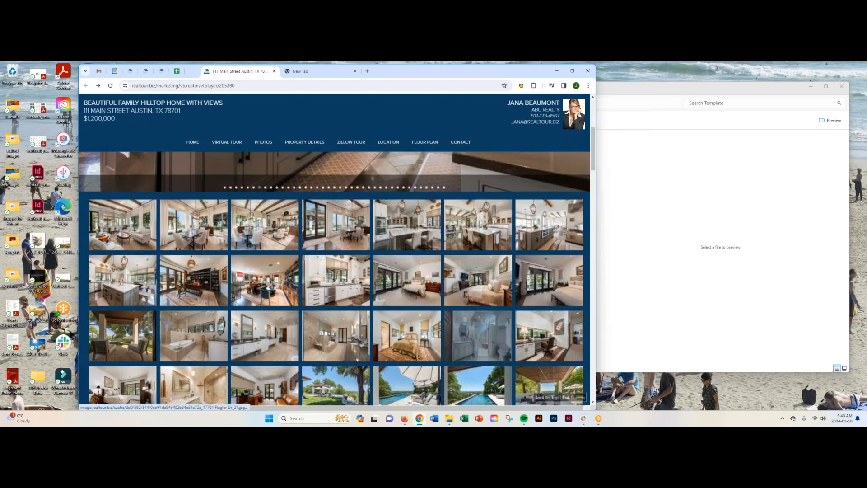
click(340, 274)
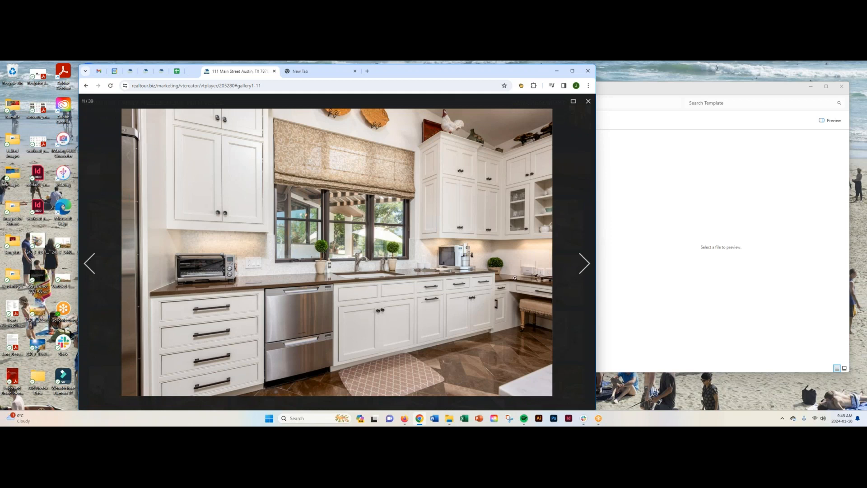
click(585, 264)
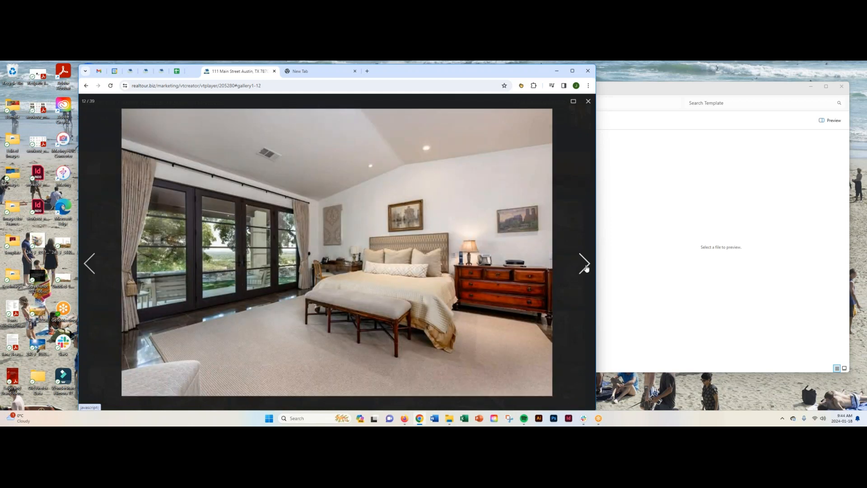
click(585, 268)
click(586, 268)
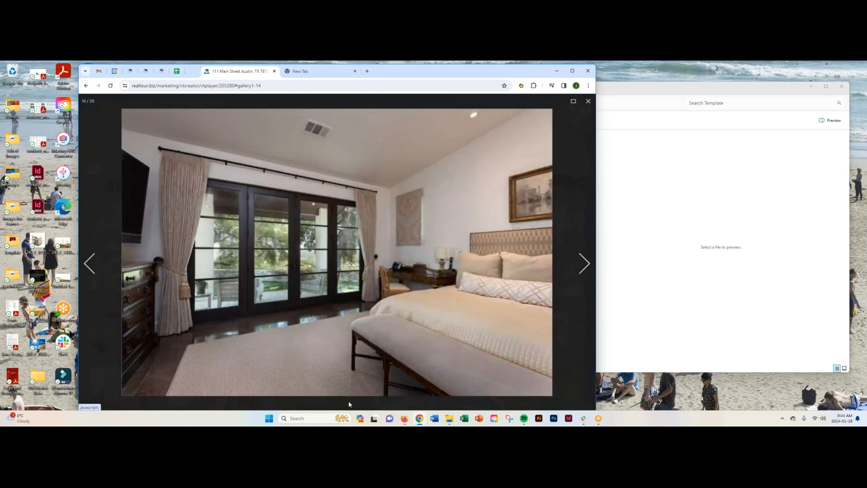
click(588, 102)
- Review the tour's Property Details section and view its Forward to Friend form without sending it
scroll(422, 240, down, 5)
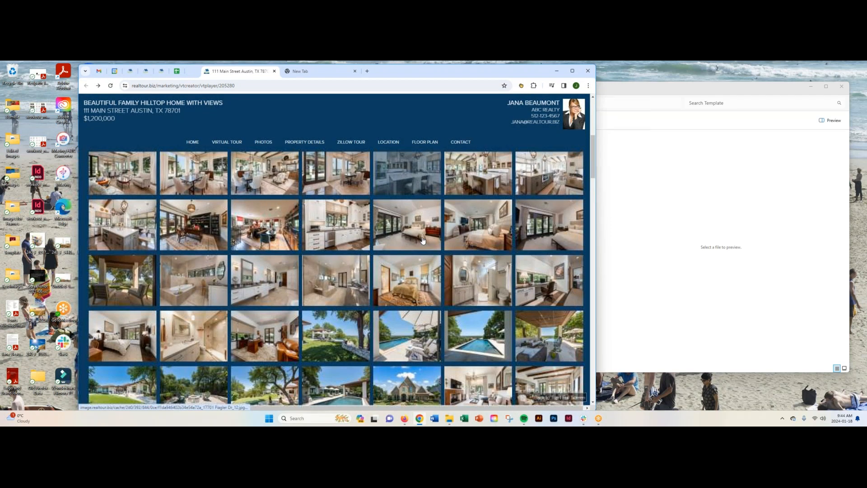
scroll(423, 240, down, 5)
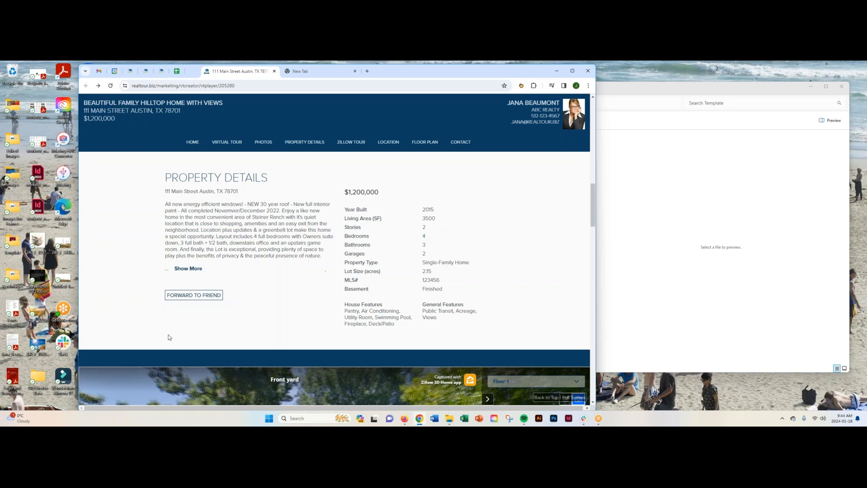
click(191, 296)
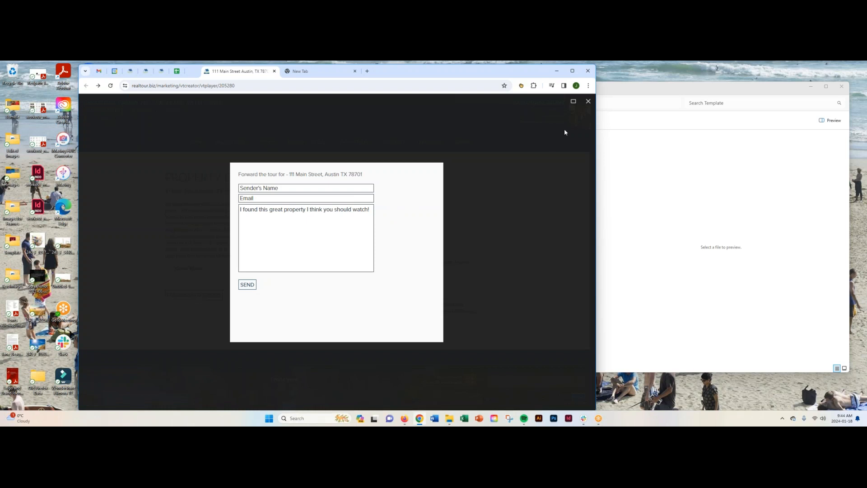
click(588, 103)
- Walk through the embedded Zillow 3D tour from the front yard into the living room and back out
scroll(448, 242, down, 5)
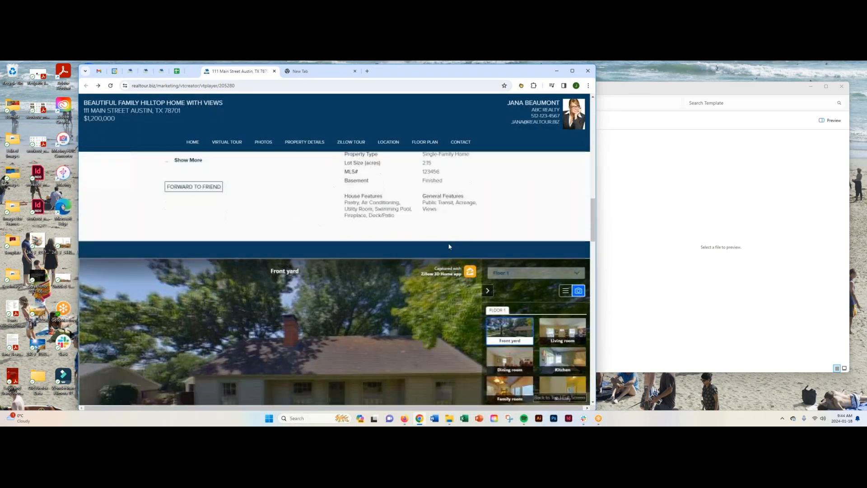
scroll(434, 288, down, 2)
scroll(434, 288, up, 3)
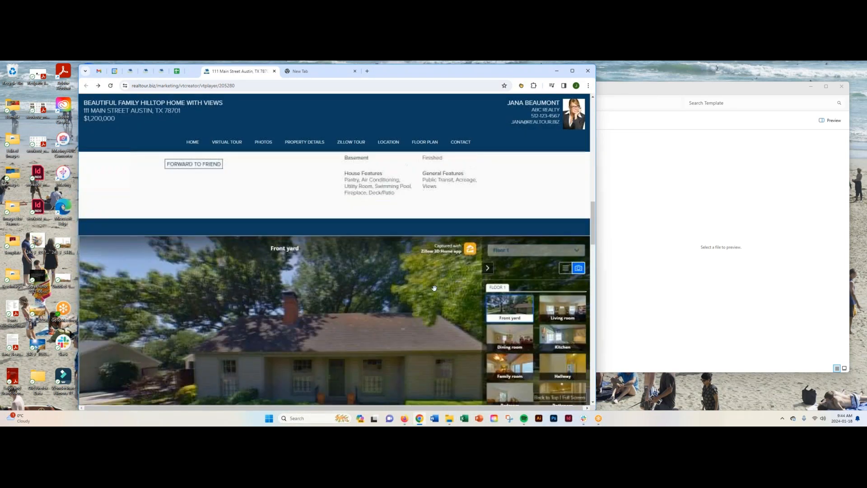
scroll(434, 288, down, 4)
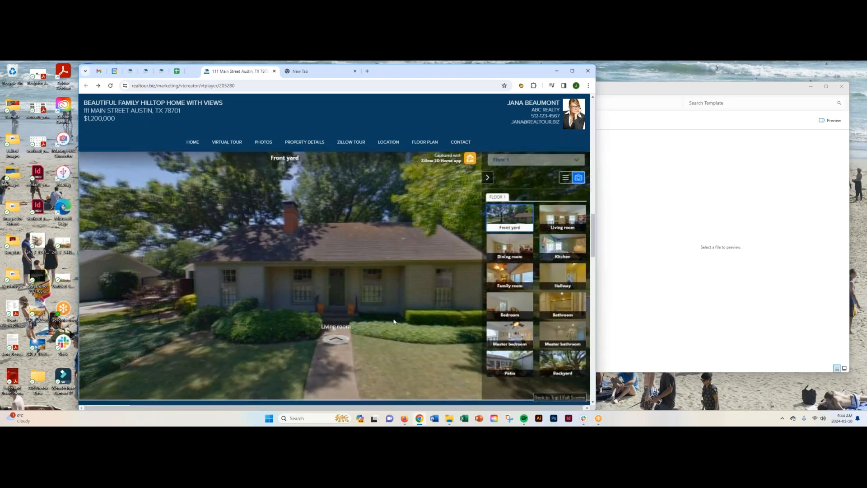
click(336, 324)
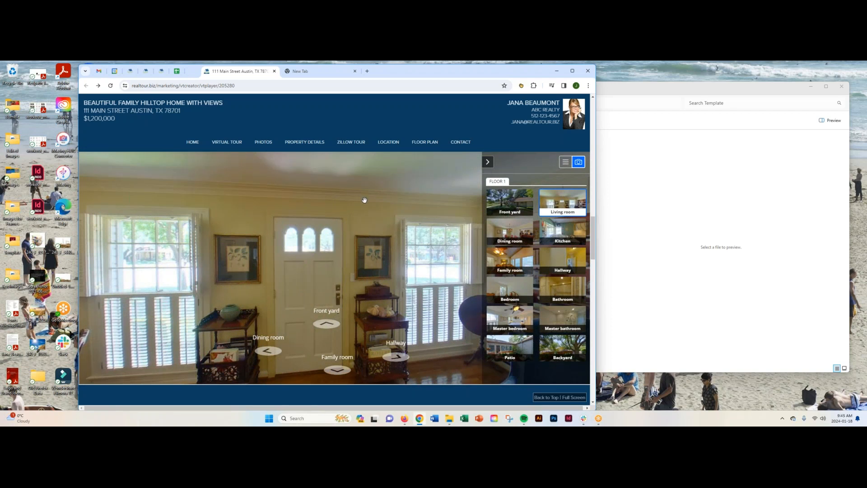
scroll(350, 255, down, 1)
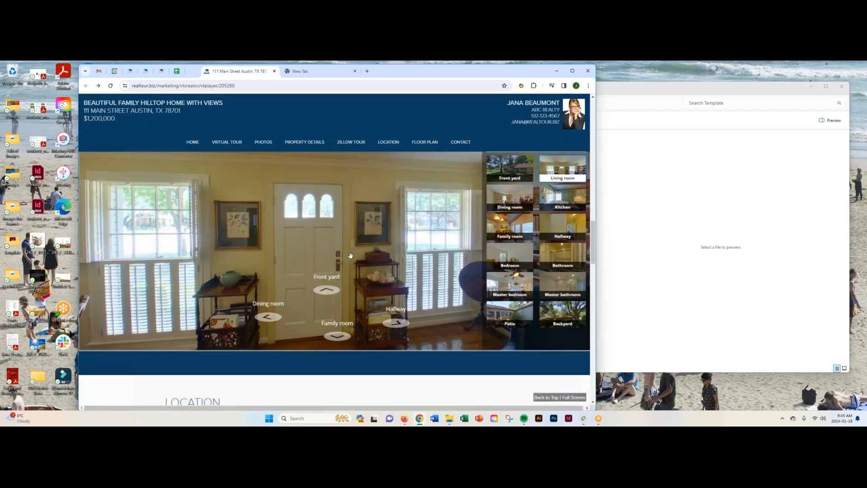
scroll(351, 255, up, 4)
scroll(351, 255, down, 3)
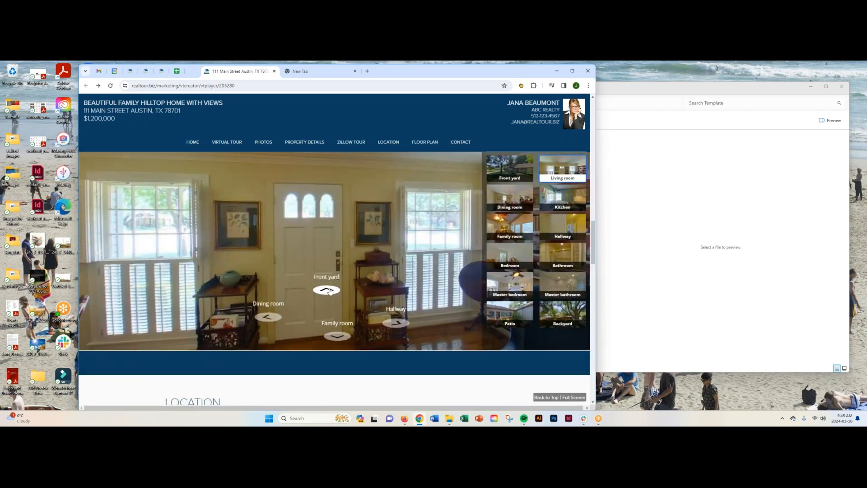
click(326, 288)
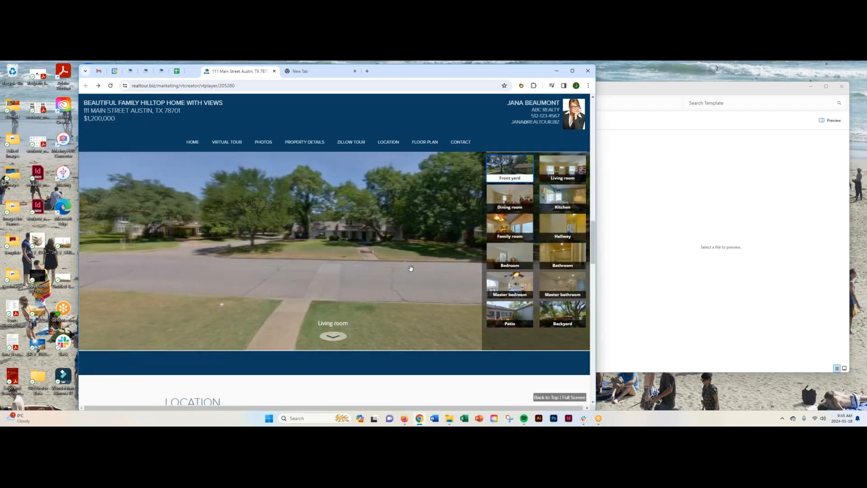
- Examine the Location section and pan its map around the property marker
scroll(411, 268, down, 3)
scroll(411, 268, down, 2)
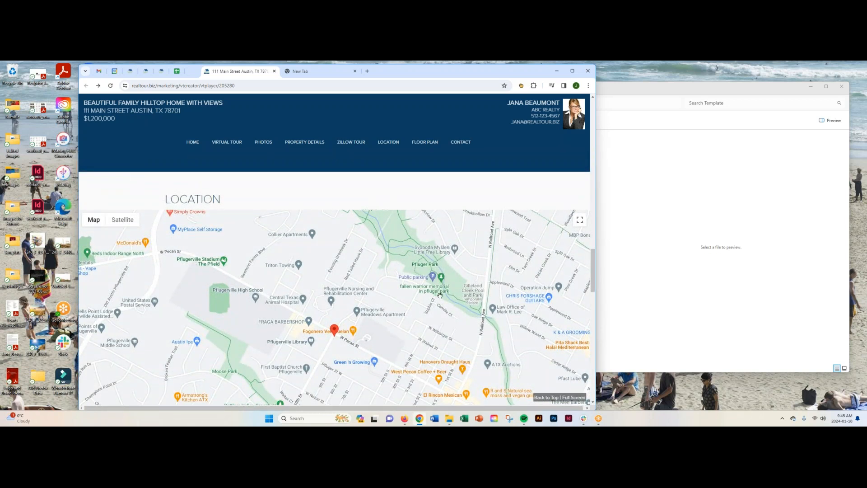
scroll(439, 295, down, 2)
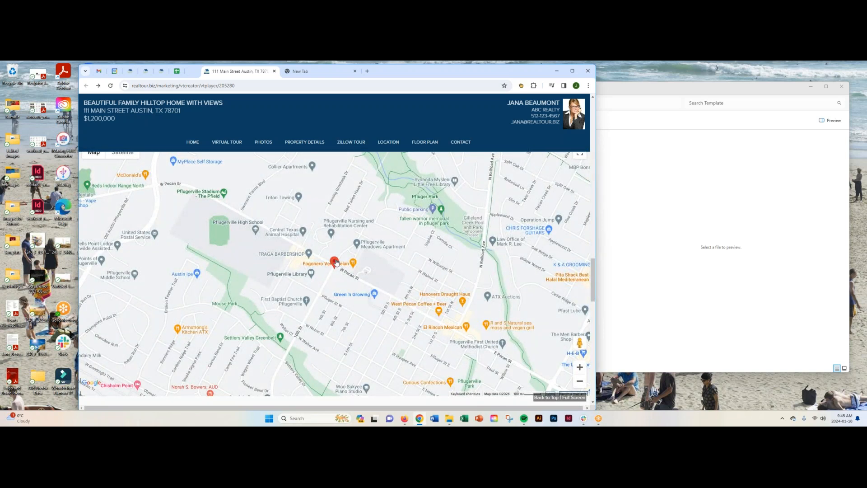
mouse_move(355, 272)
mouse_down()
mouse_move(394, 228)
mouse_move(326, 269)
mouse_up()
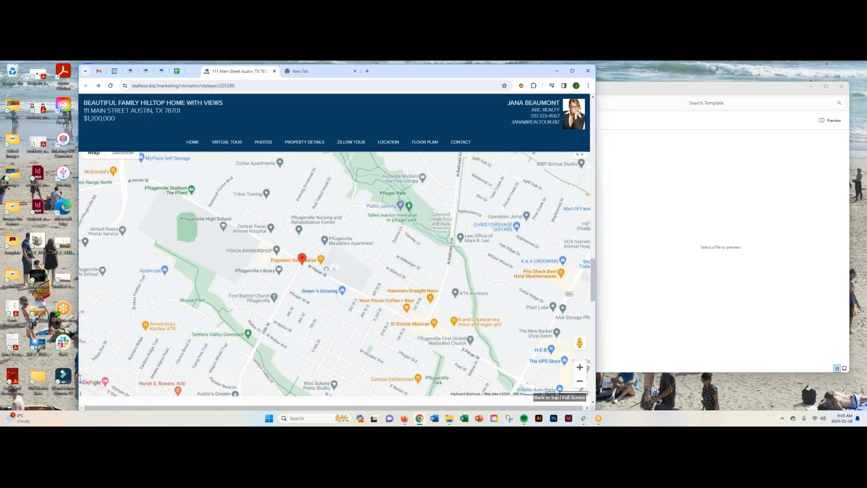
scroll(367, 284, down, 1)
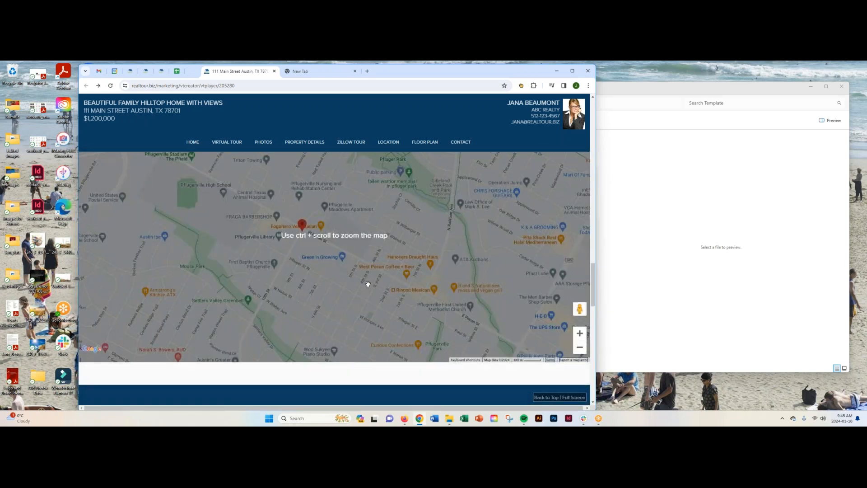
- Zoom the location map out one level and pan it to show the area north of the property marker
click(579, 347)
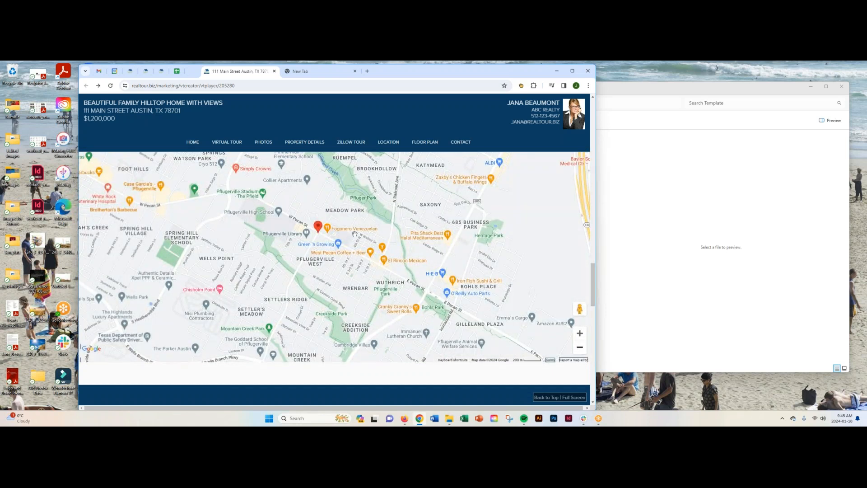
drag(382, 211, 369, 255)
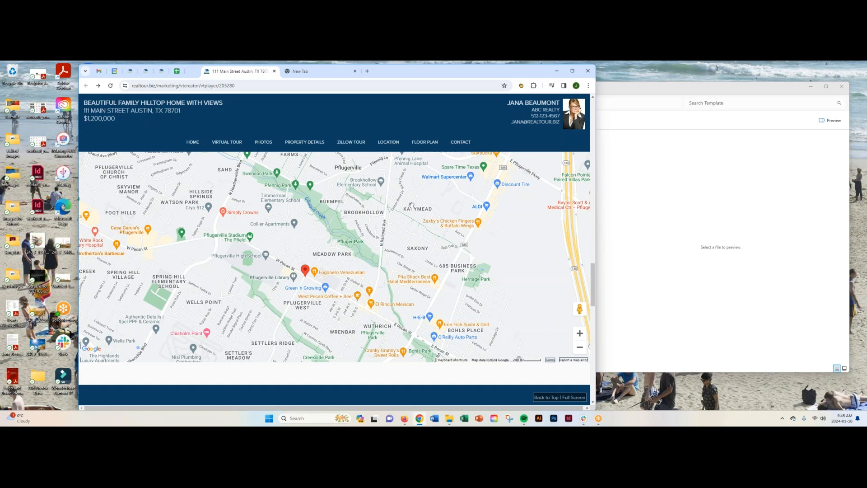
- Examine the Floor Plan section, including the main drawing, the plan thumbnails and the print and download options
scroll(451, 239, down, 5)
scroll(451, 244, down, 4)
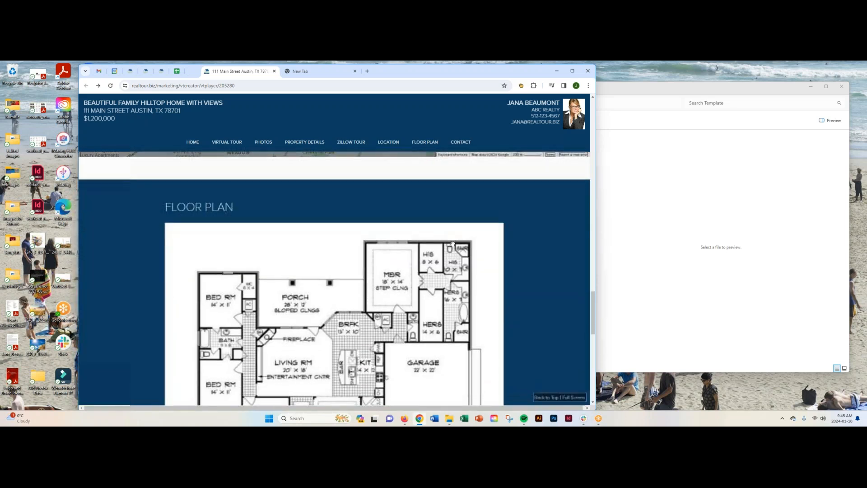
scroll(522, 264, down, 1)
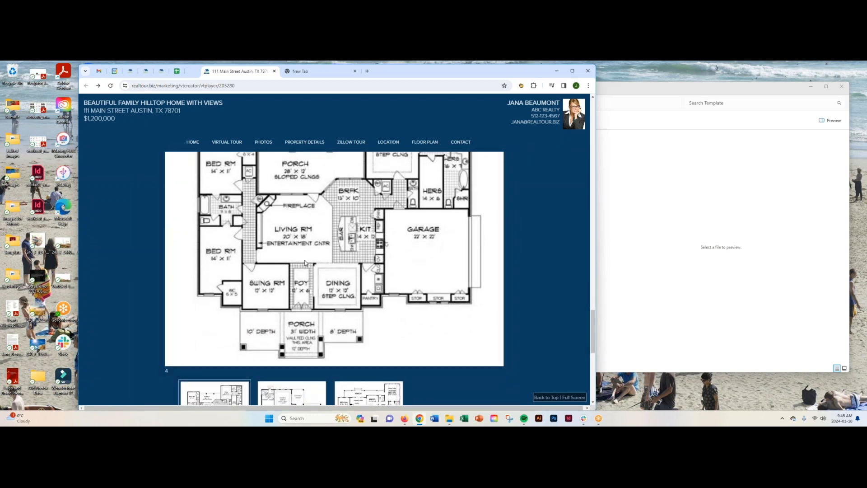
scroll(435, 287, up, 1)
scroll(434, 287, up, 2)
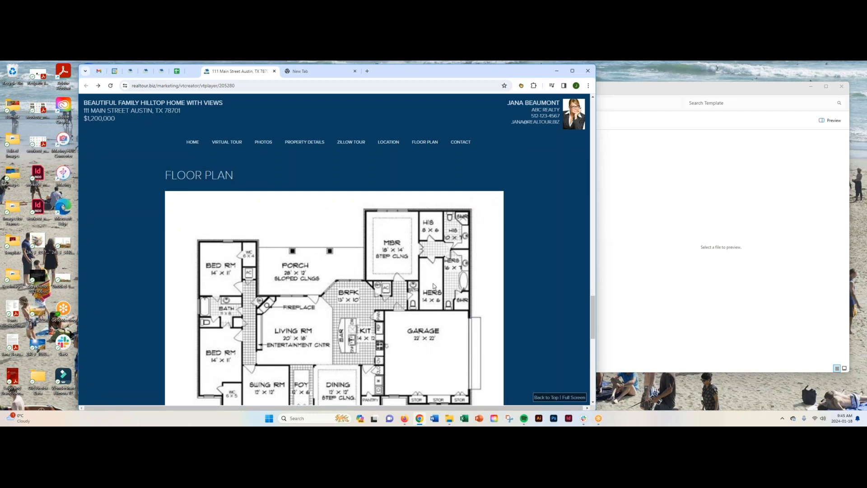
scroll(433, 289, down, 3)
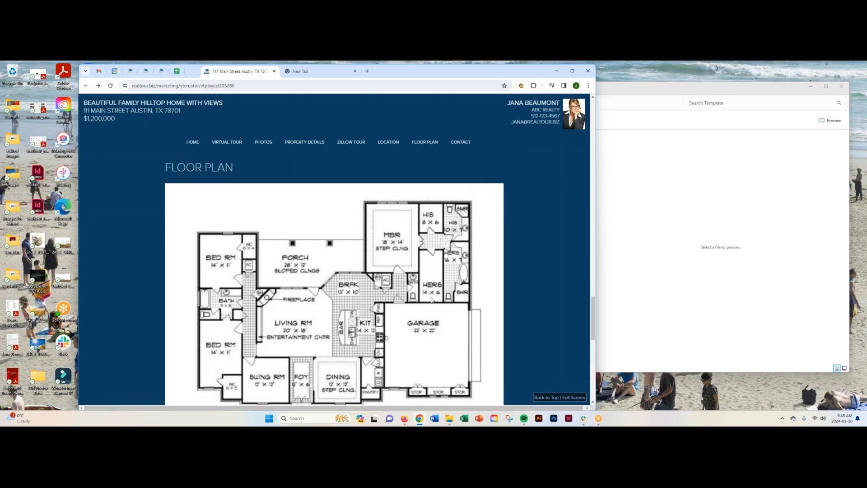
scroll(432, 300, down, 1)
scroll(432, 299, up, 4)
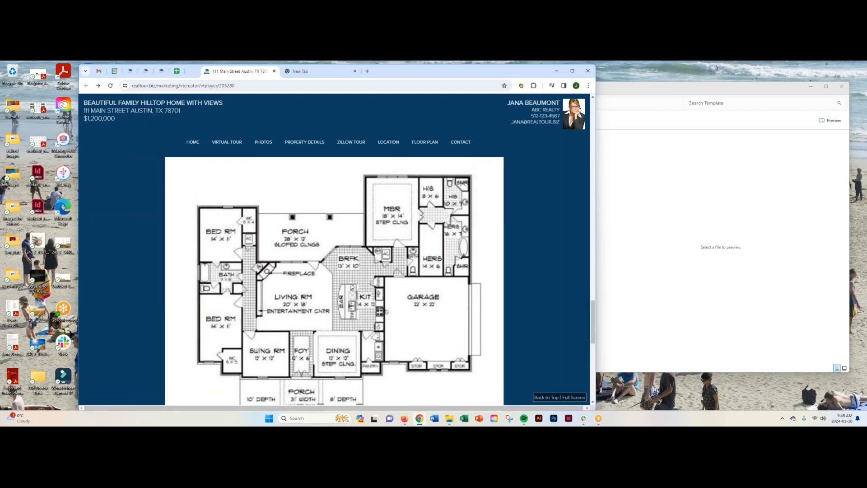
scroll(417, 296, down, 4)
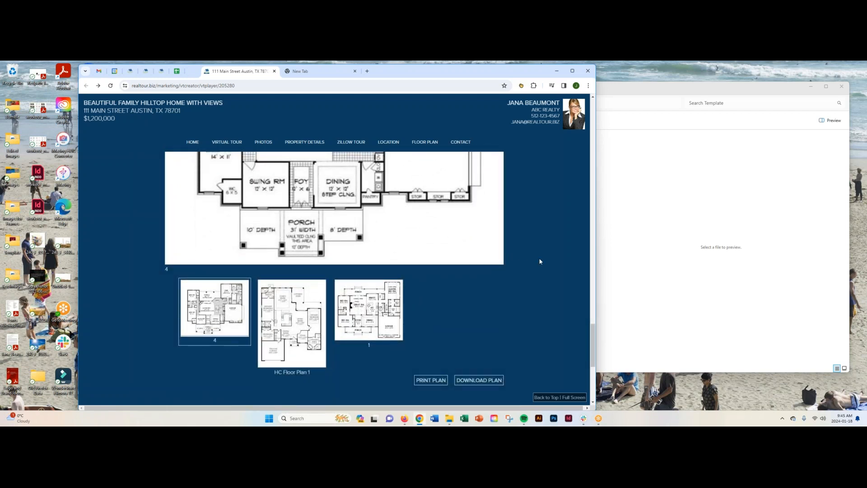
scroll(540, 261, up, 5)
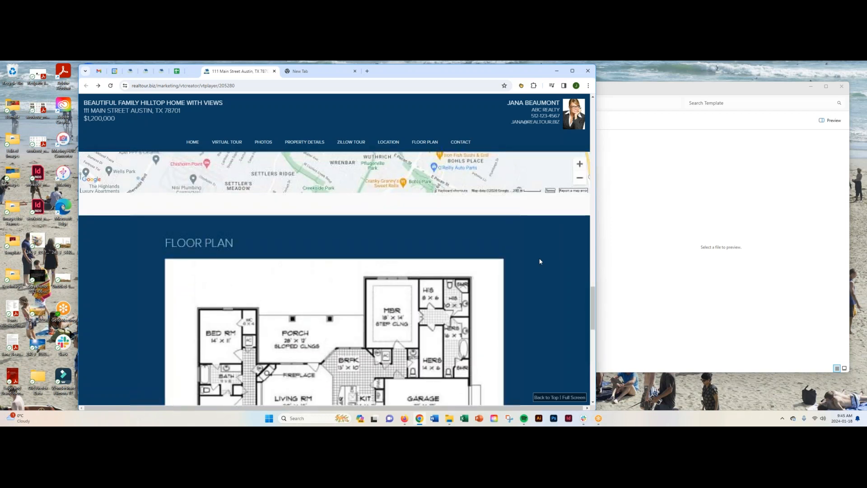
- Review the Contact section with the agent's details and the form for requesting a tour of the property
scroll(540, 260, down, 3)
scroll(540, 261, down, 8)
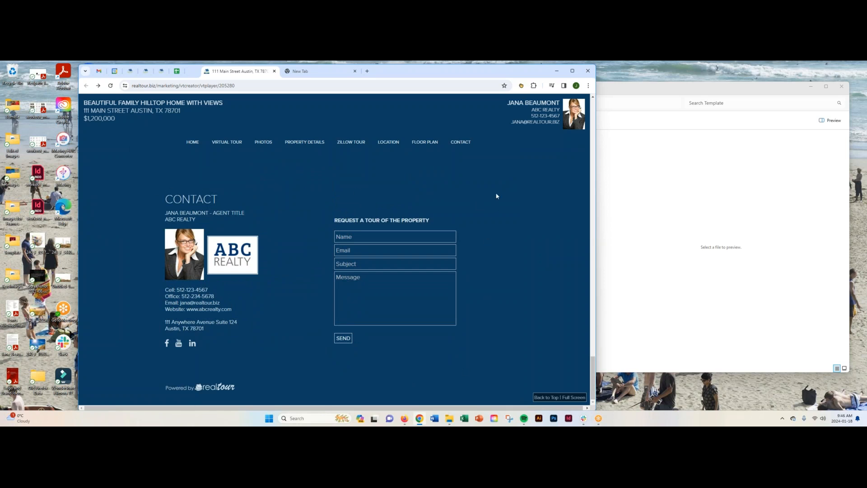
scroll(496, 195, up, 1)
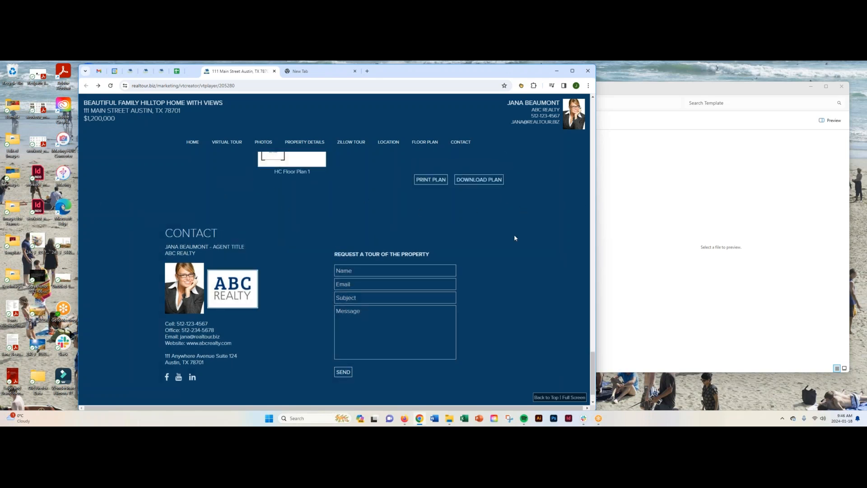
scroll(513, 238, down, 1)
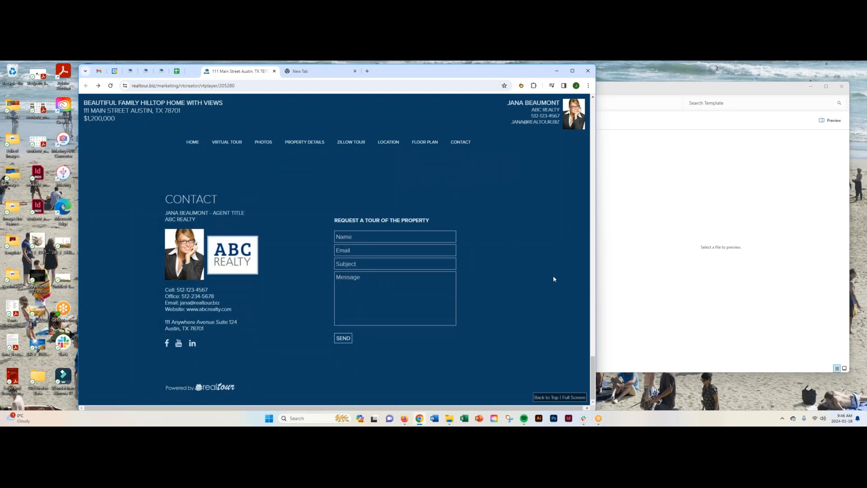
- Go back to the start of the tour page, close the preview and return to the tour editor
scroll(544, 284, up, 10)
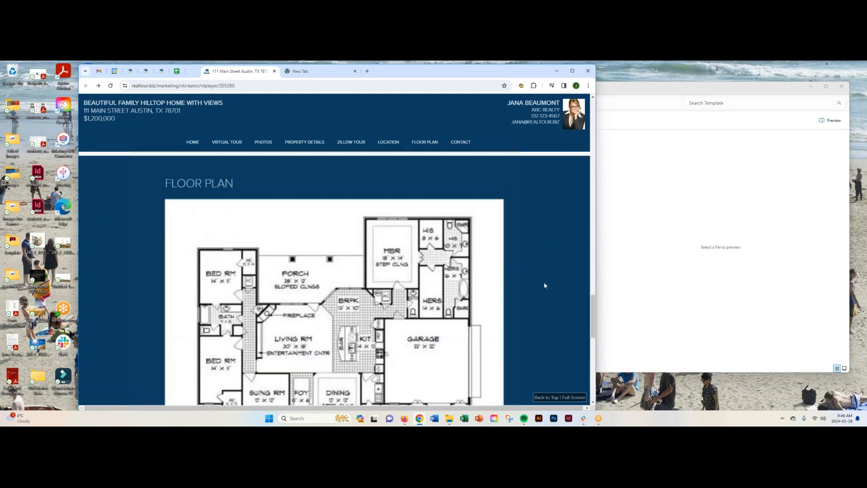
scroll(544, 285, up, 15)
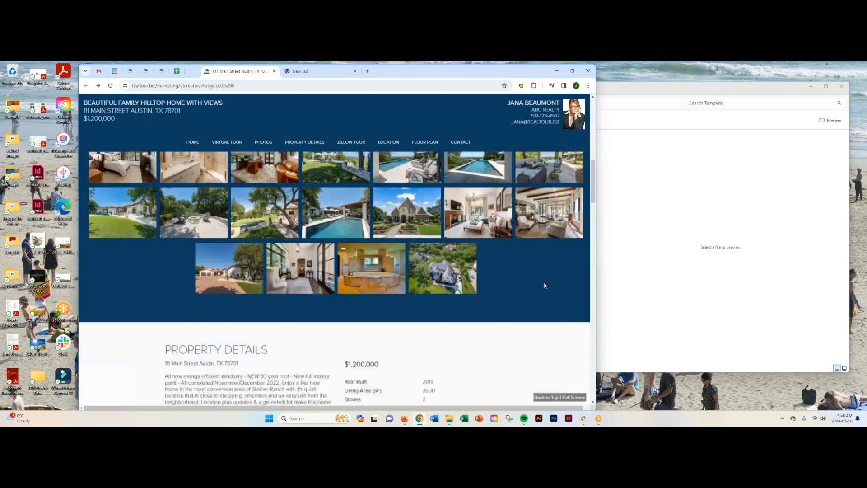
scroll(545, 284, up, 4)
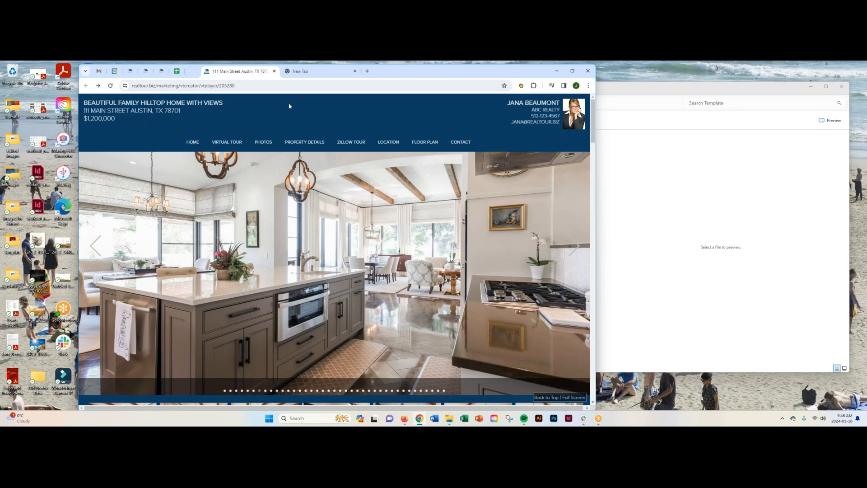
click(274, 71)
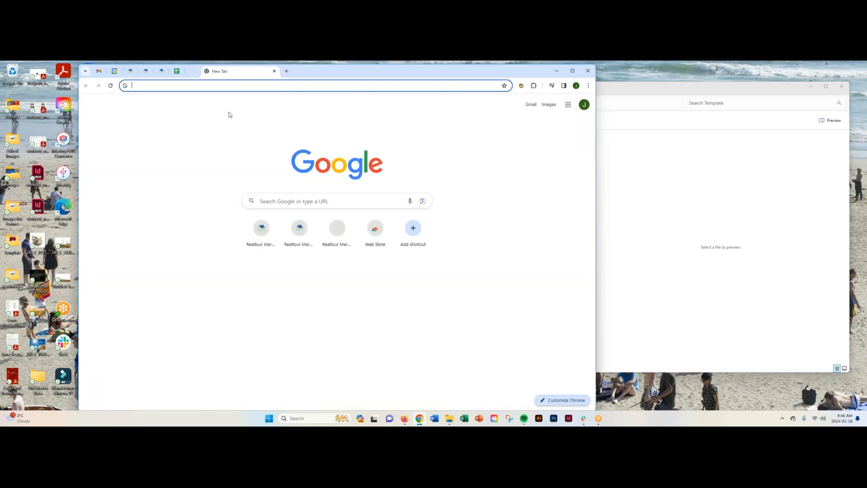
click(130, 70)
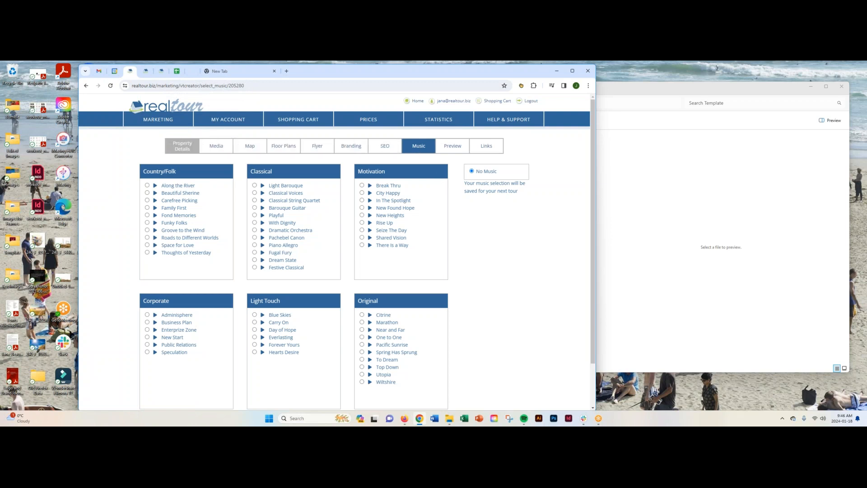
- Revisit the tour's Property Details and Media pages, and briefly open its preview before closing it again
click(180, 146)
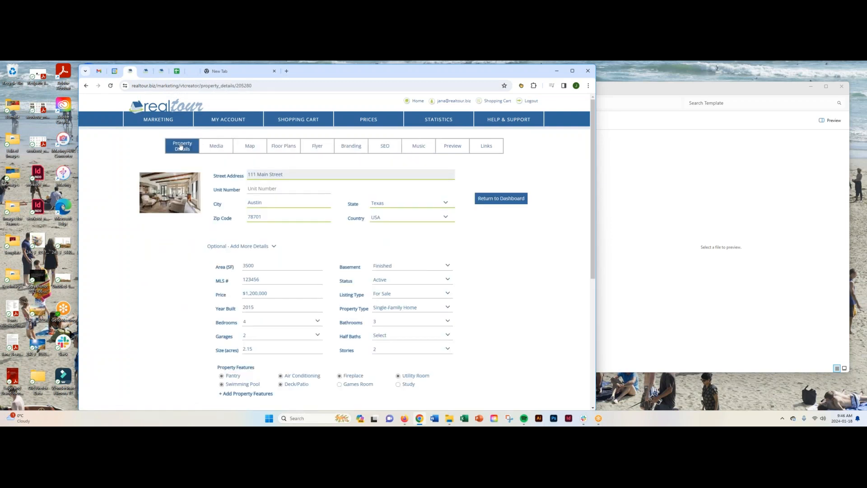
click(215, 148)
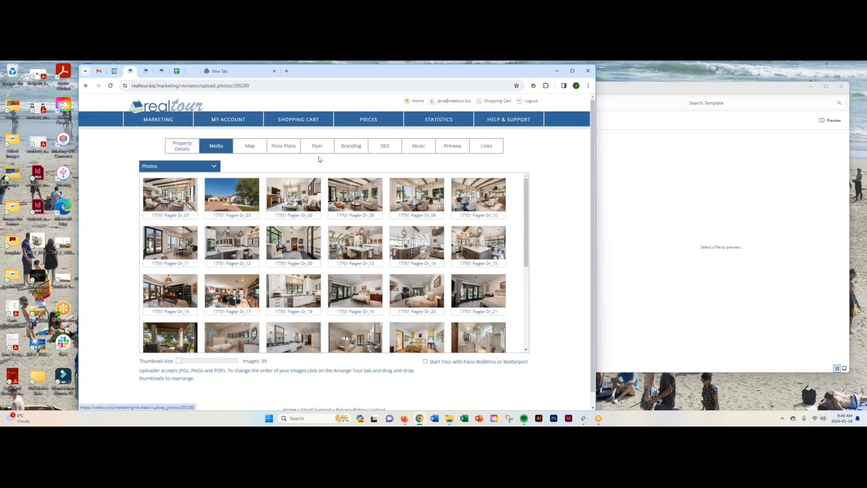
click(456, 147)
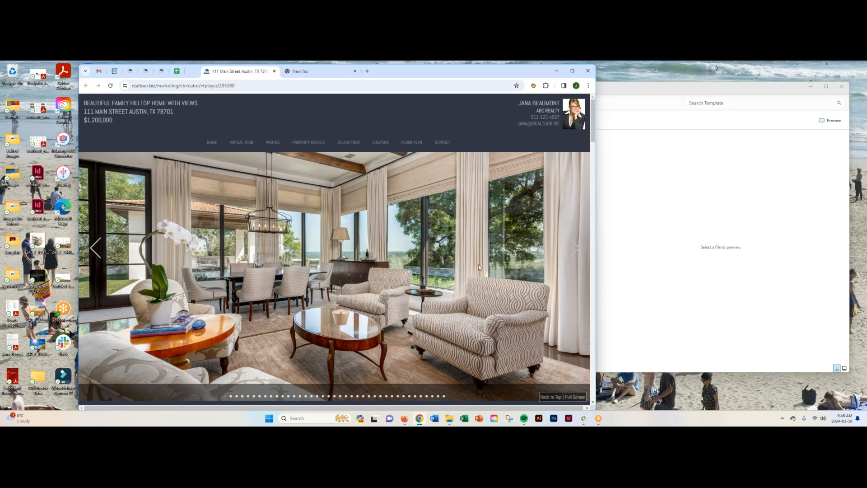
click(274, 71)
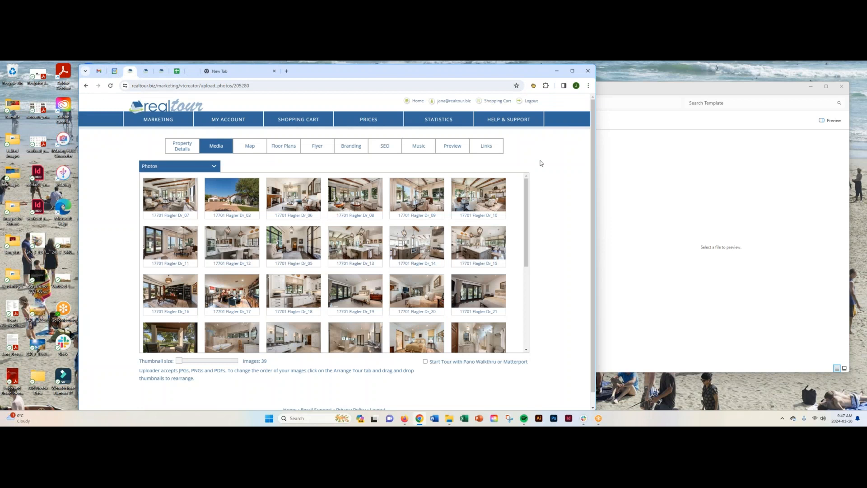
- Open the tour's Links page in a maximized window and review the branded, unbranded, slideshow, embed and all-tours links
click(487, 147)
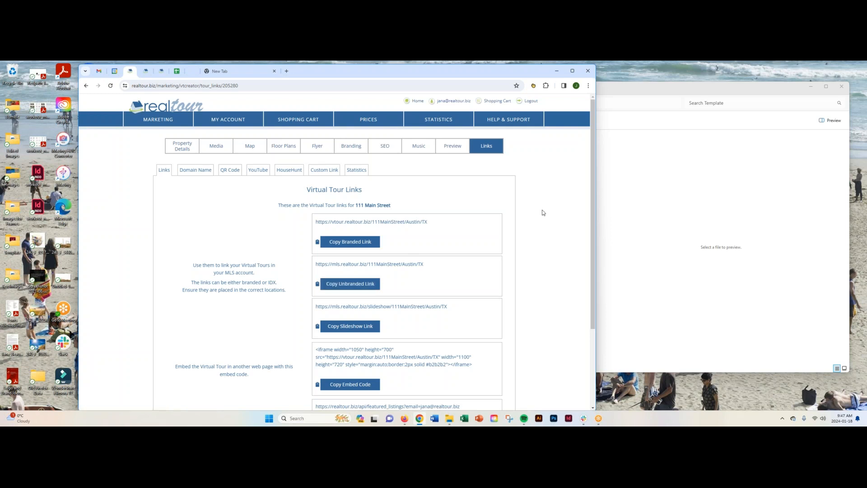
click(572, 70)
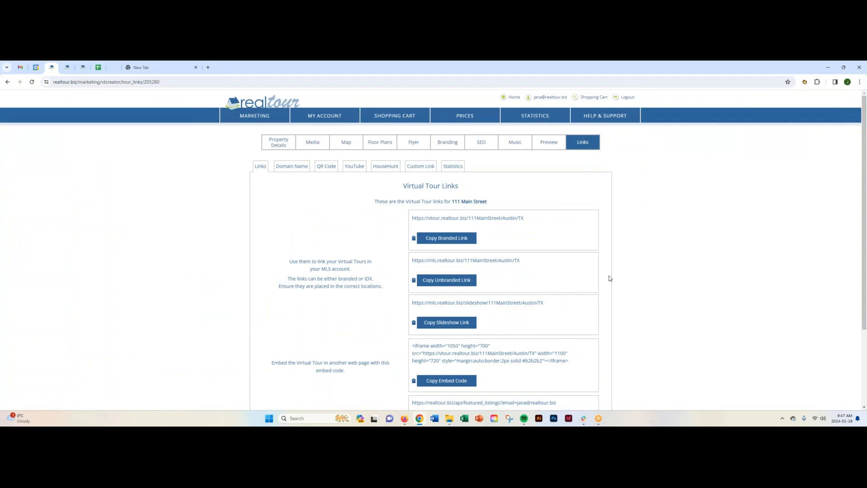
scroll(608, 275, down, 1)
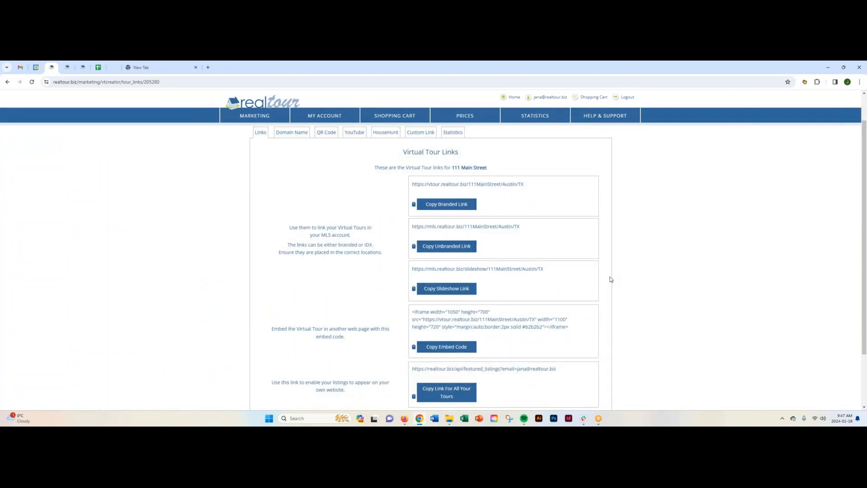
scroll(609, 279, down, 1)
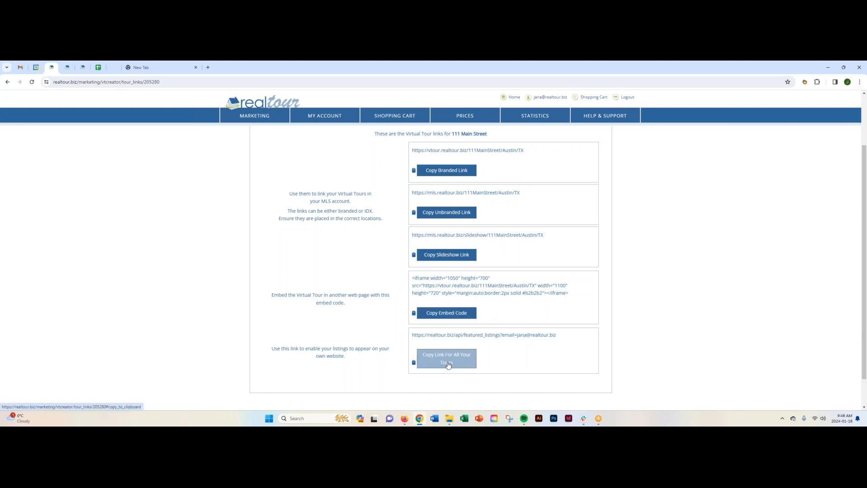
scroll(495, 341, up, 2)
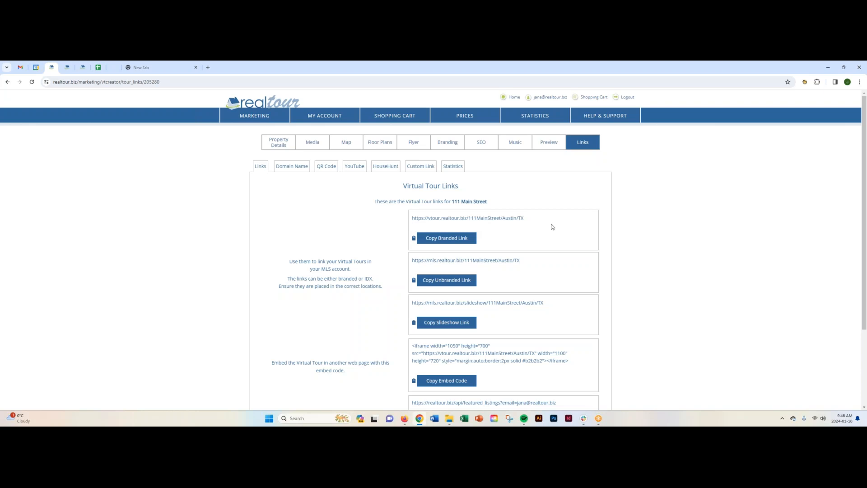
- View the Custom Domain Name option, recheck the virtual tour links and return to the domain availability form
click(289, 167)
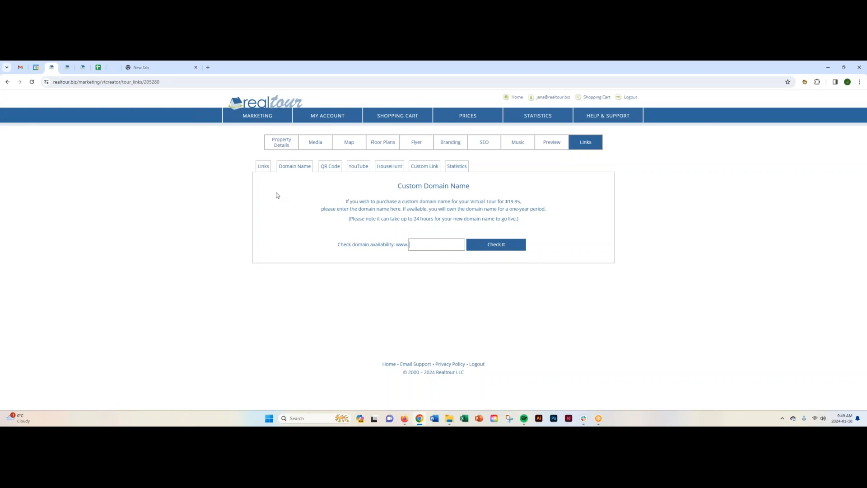
click(265, 168)
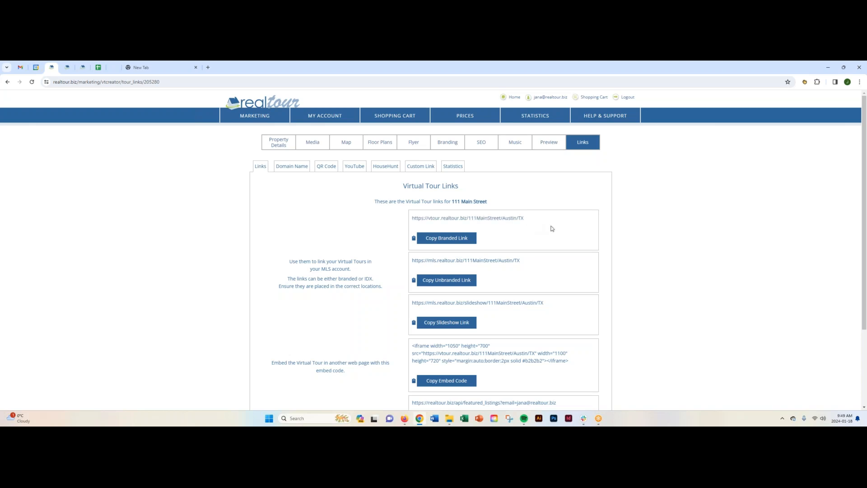
click(294, 168)
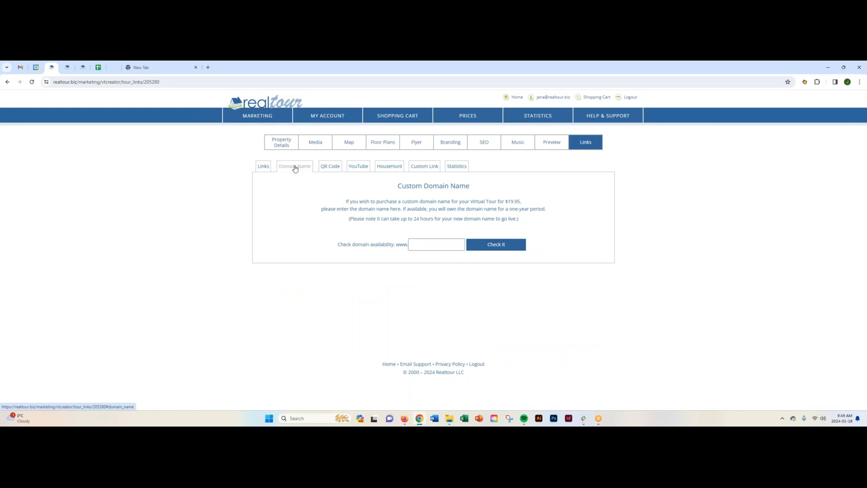
- View the tour's QR code download and the YouTube video creation options
click(330, 170)
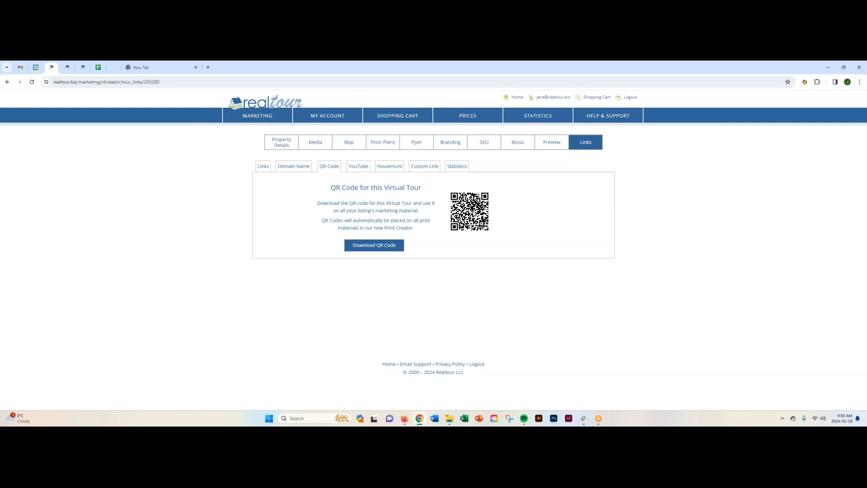
click(357, 167)
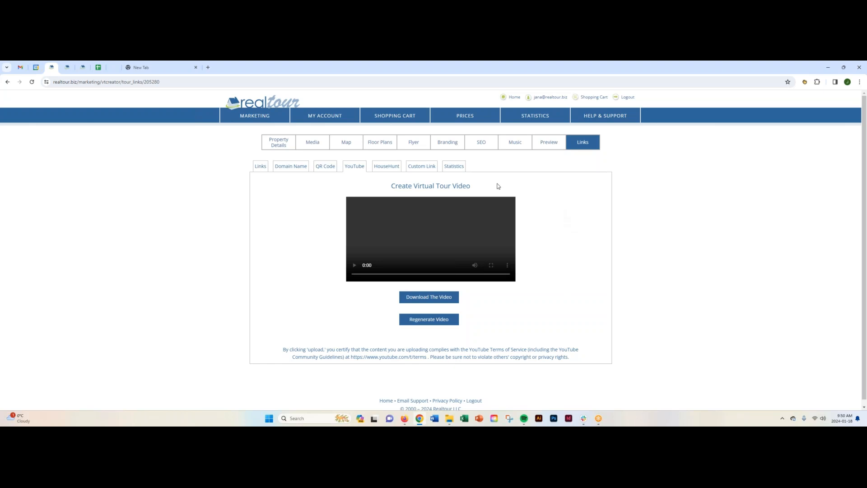
- Copy the tour's custom link to the Zillow 3D tour
click(421, 166)
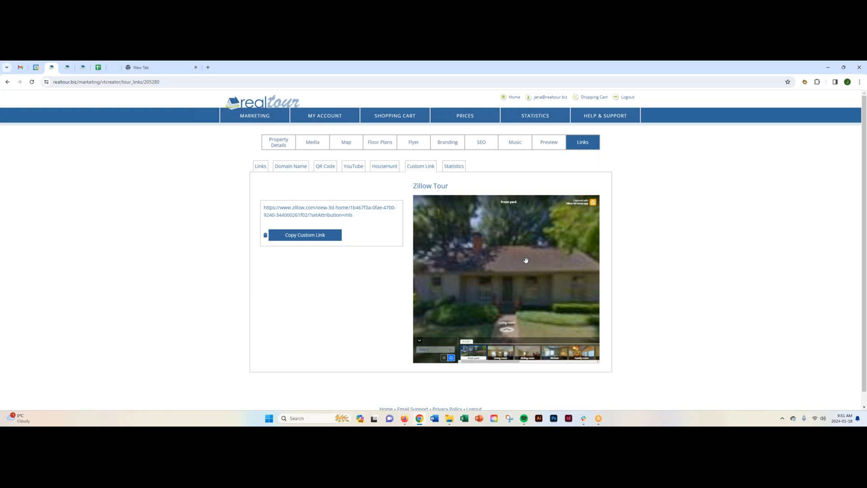
click(312, 236)
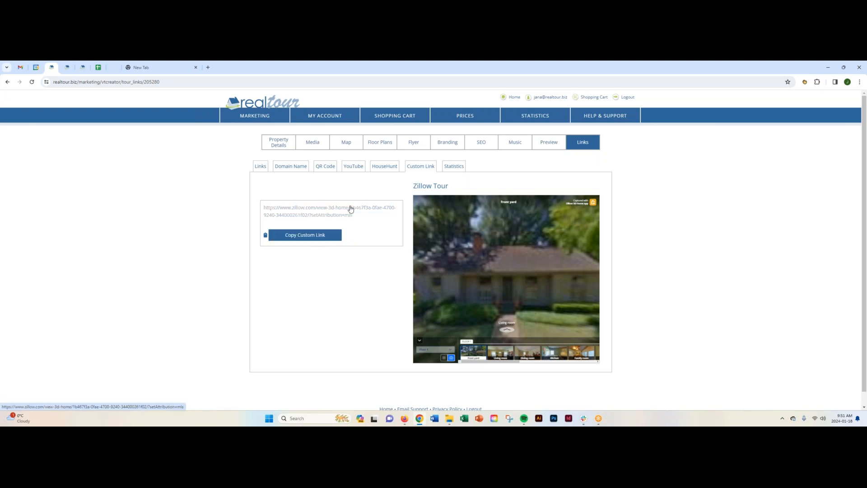
- View the tour's statistics and weekly report sign-up options, and highlight the property address in the heading
click(454, 166)
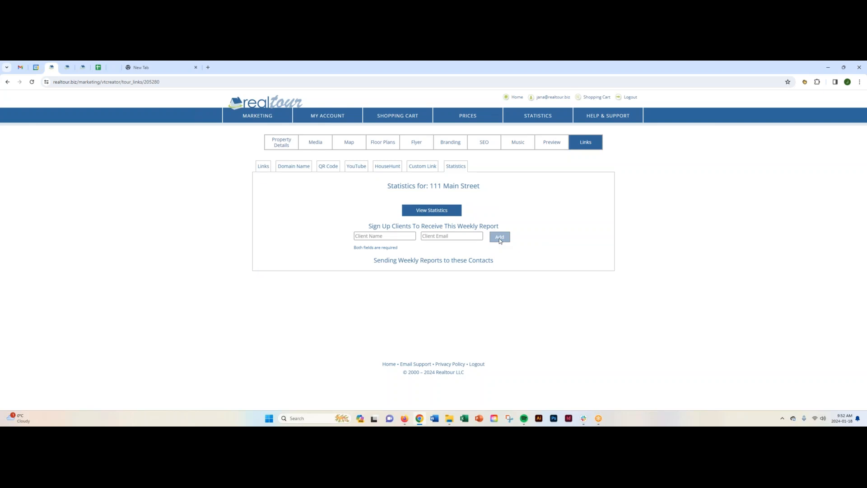
drag(430, 186, 480, 189)
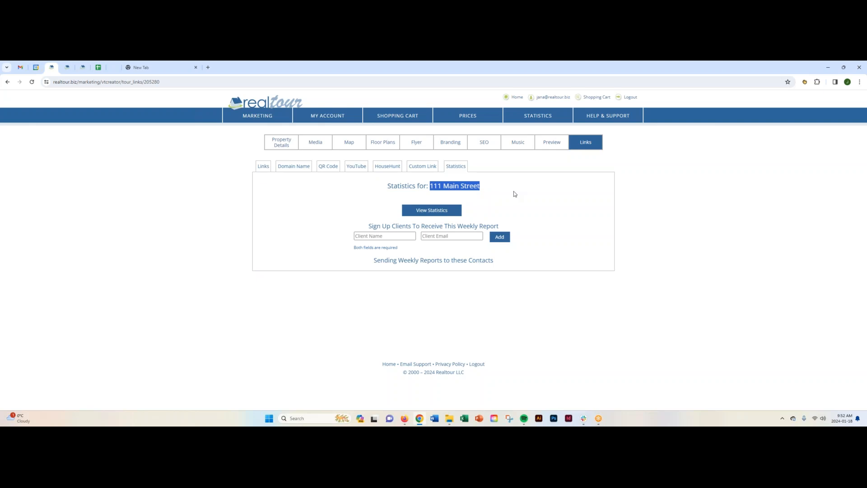
- Return from the tour statistics to the dashboard and open the Standard eFlyers section
click(513, 191)
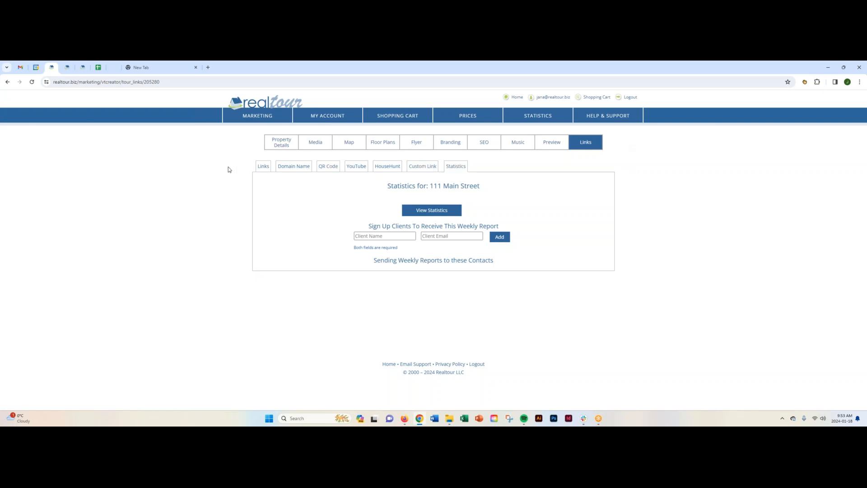
click(263, 103)
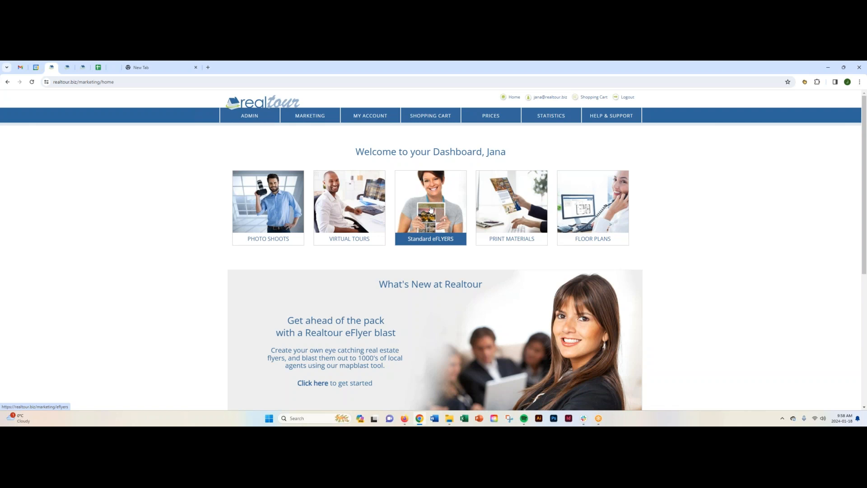
click(430, 209)
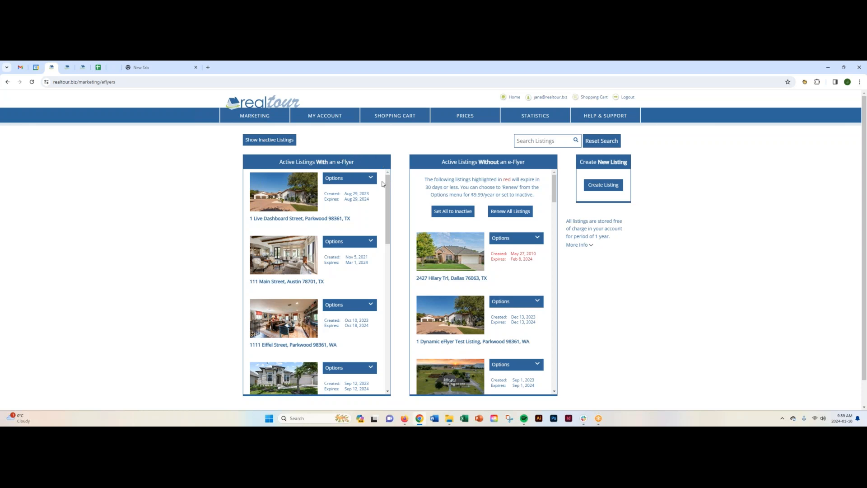
- Check the eFlyer options of the first two active listings and start a new eFlyer for the Austin listing
click(371, 178)
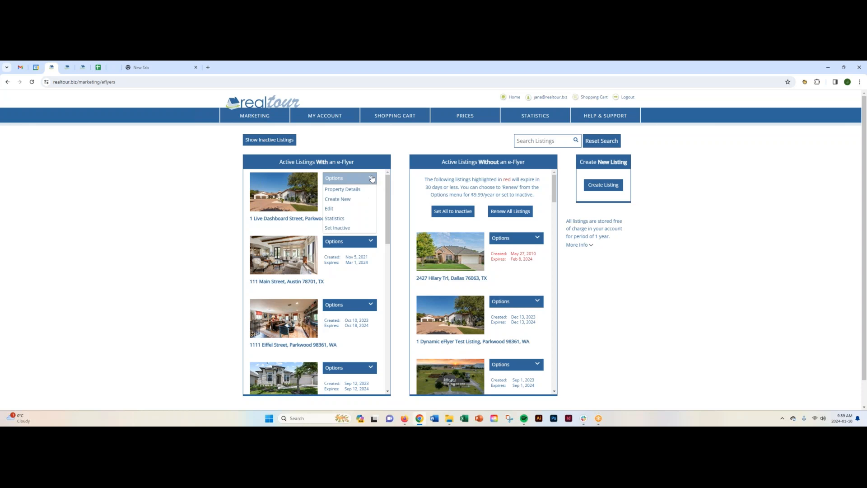
click(373, 243)
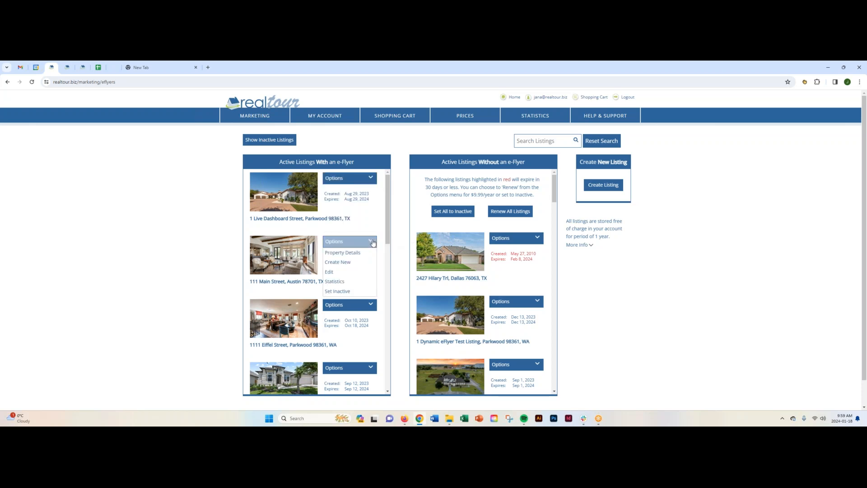
click(395, 240)
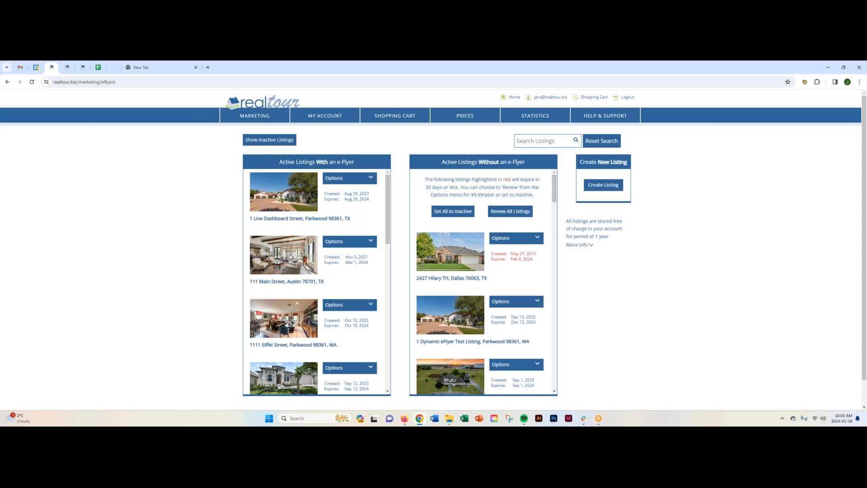
click(371, 242)
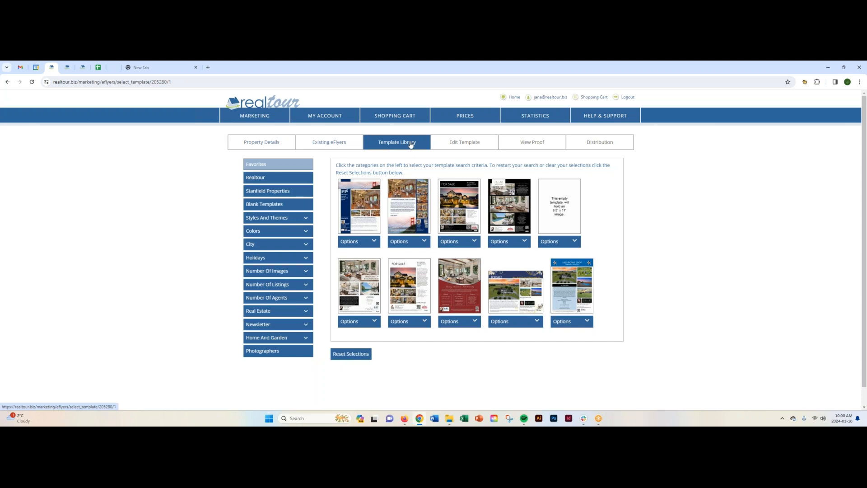
- Review the Austin listing's property details for the eFlyer
click(270, 143)
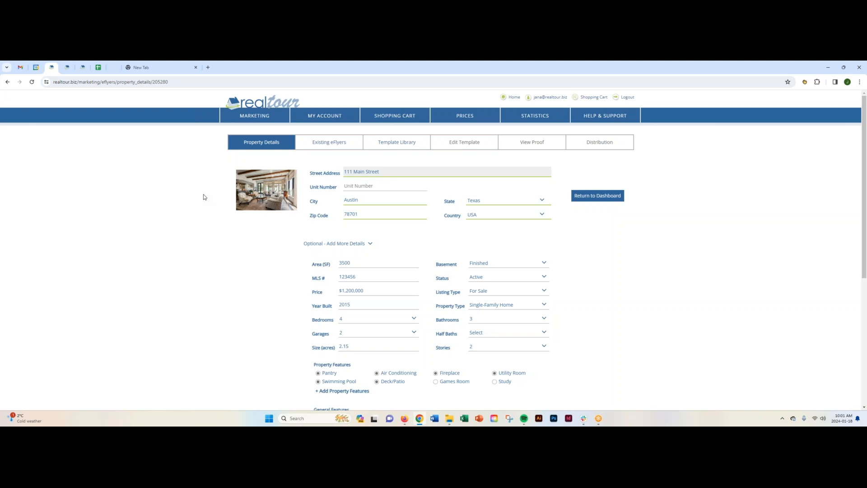
scroll(229, 320, down, 4)
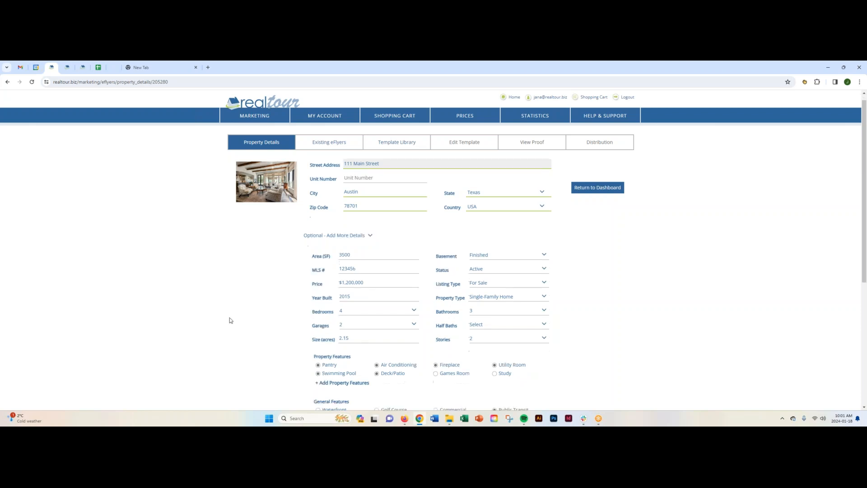
scroll(229, 320, up, 4)
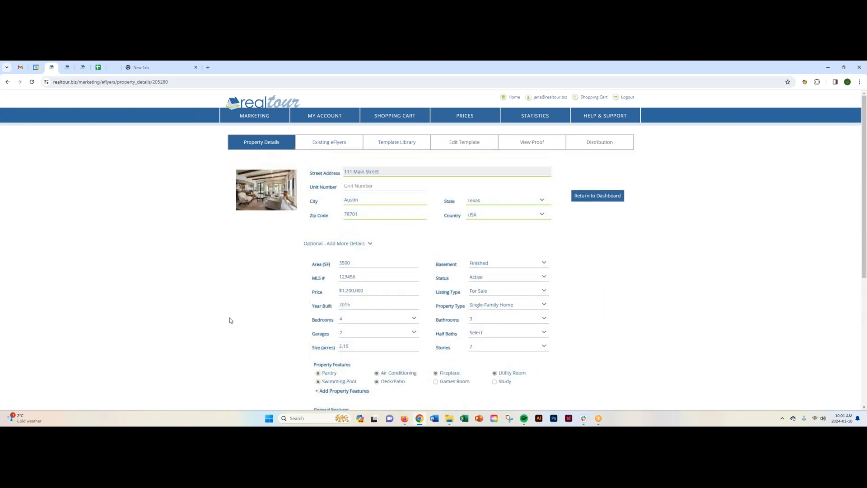
- Open the listing's existing eFlyers and view the sent Luxury Swoop Blue Gold eFlyer's preview and options
click(331, 143)
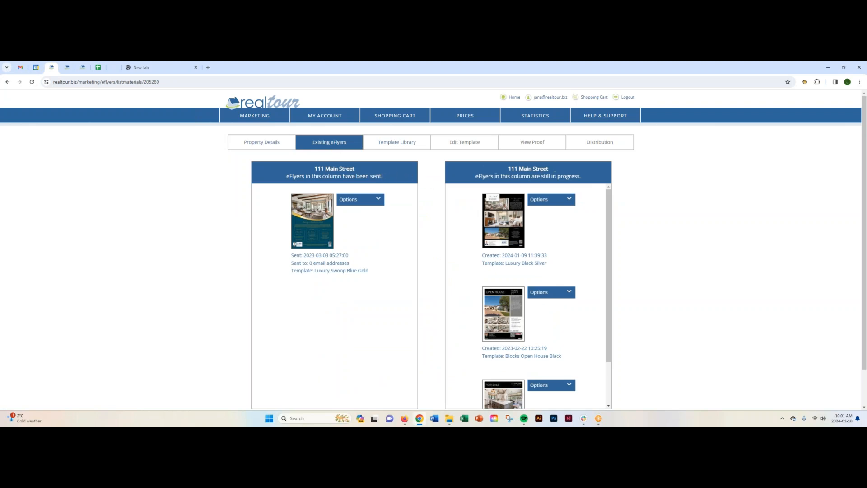
mouse_move(310, 208)
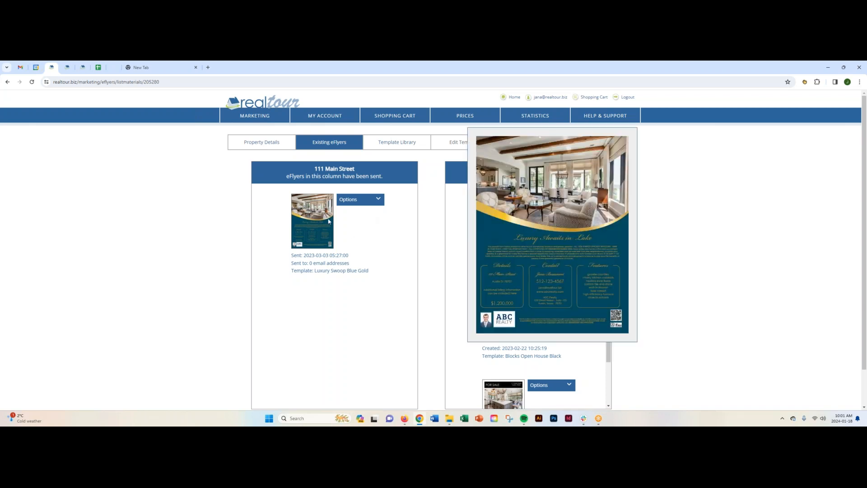
click(375, 200)
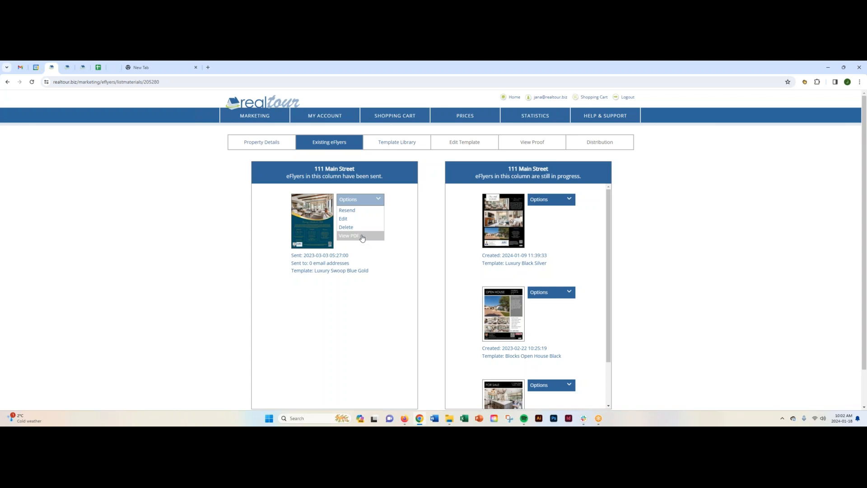
mouse_move(320, 235)
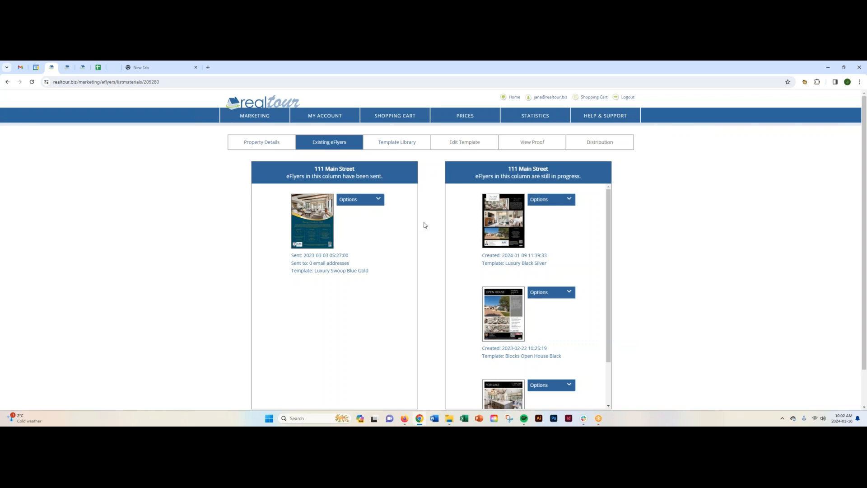
- Preview the in-progress Luxury Black Silver eFlyer and view its available options
mouse_move(509, 208)
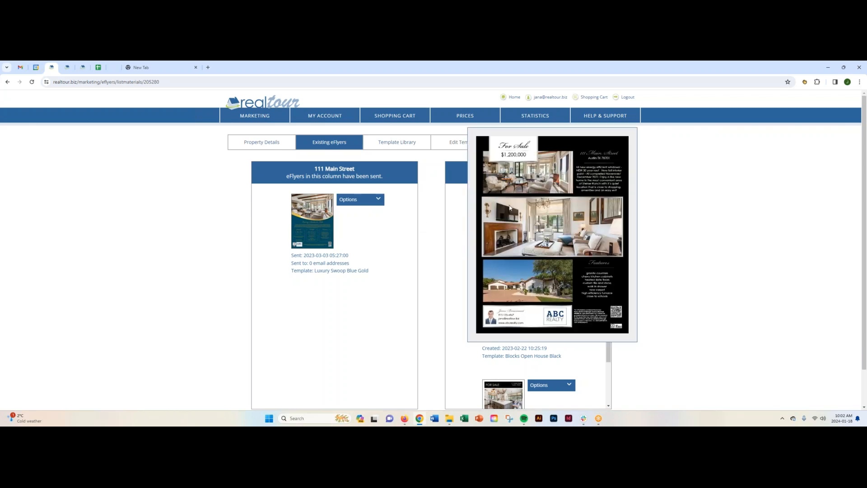
drag(609, 307, 575, 244)
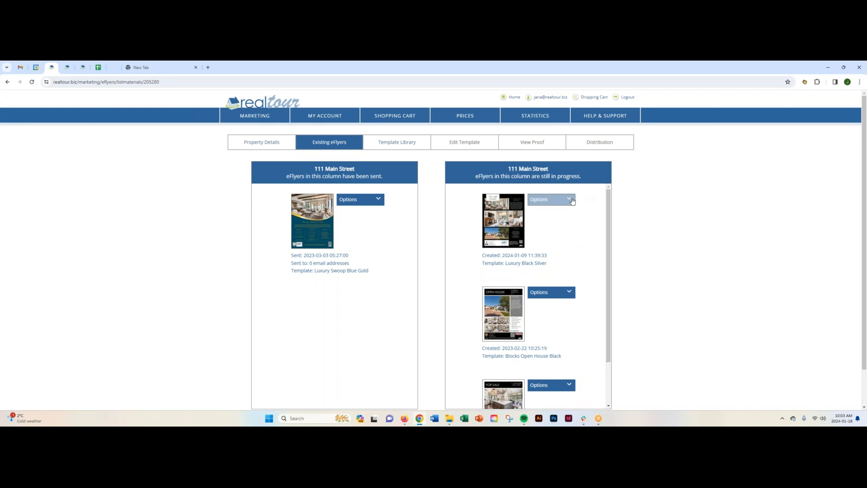
click(540, 200)
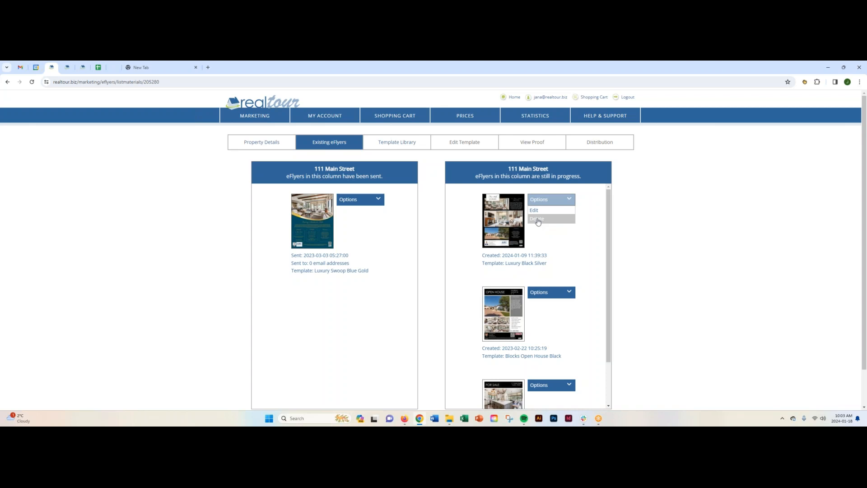
click(629, 212)
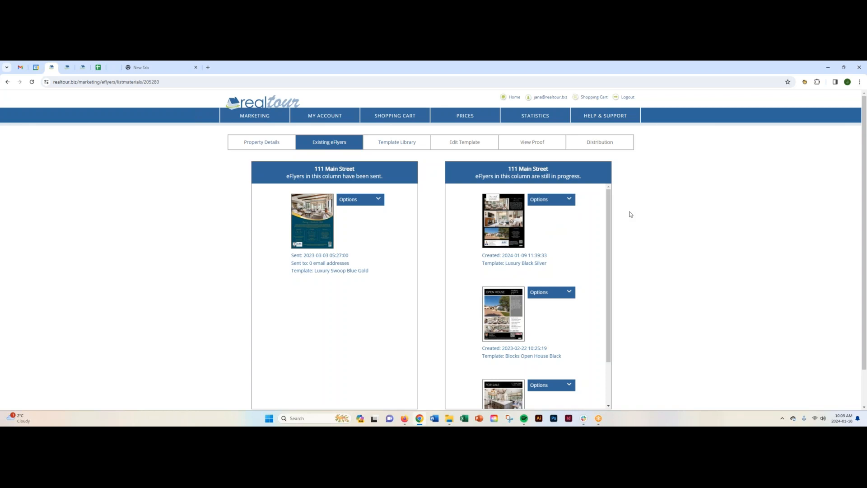
- Filter the eFlyer template library by the Luxury style and browse the matching templates
click(394, 144)
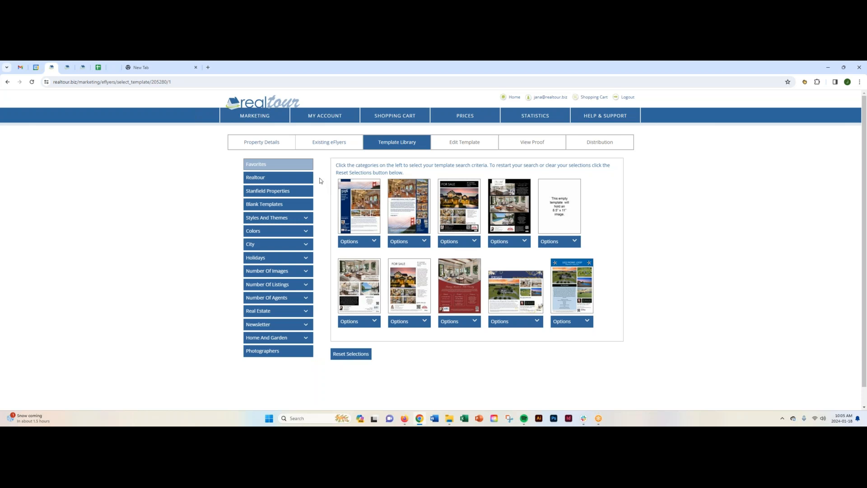
click(274, 176)
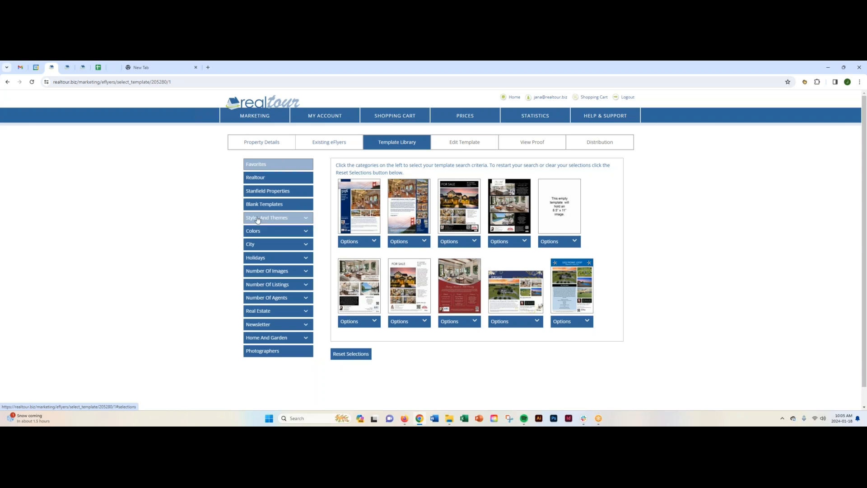
click(306, 219)
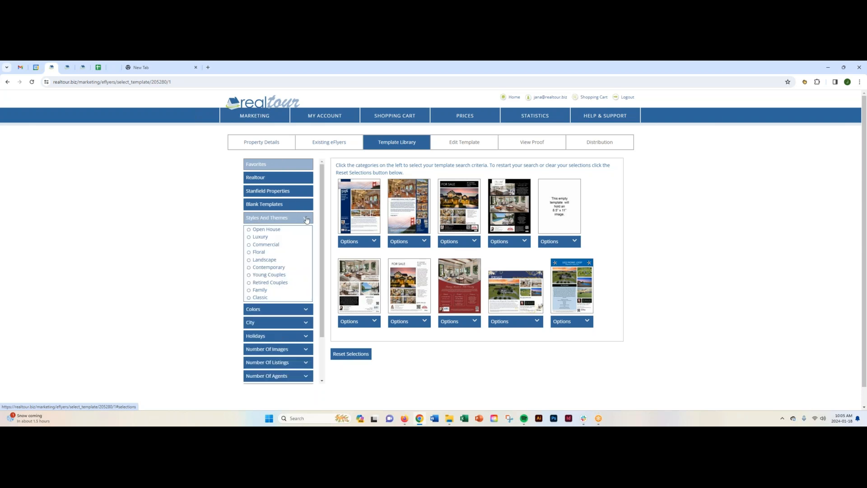
click(249, 238)
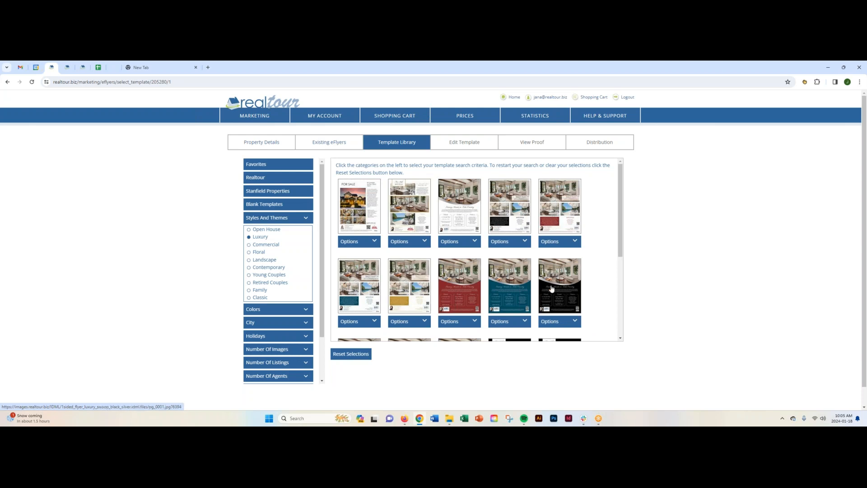
scroll(552, 296, down, 1)
scroll(552, 296, down, 3)
scroll(552, 296, up, 5)
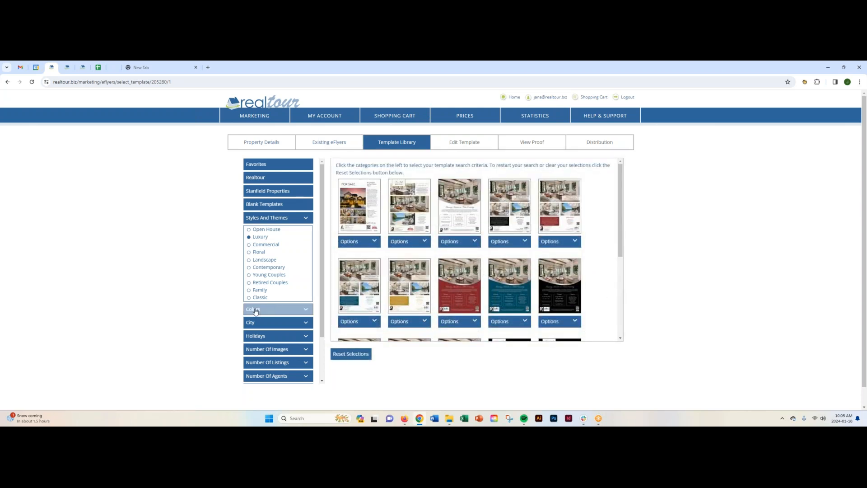
- Narrow the luxury templates to the color Black, and clear both the color and style filters
click(299, 310)
scroll(289, 298, down, 1)
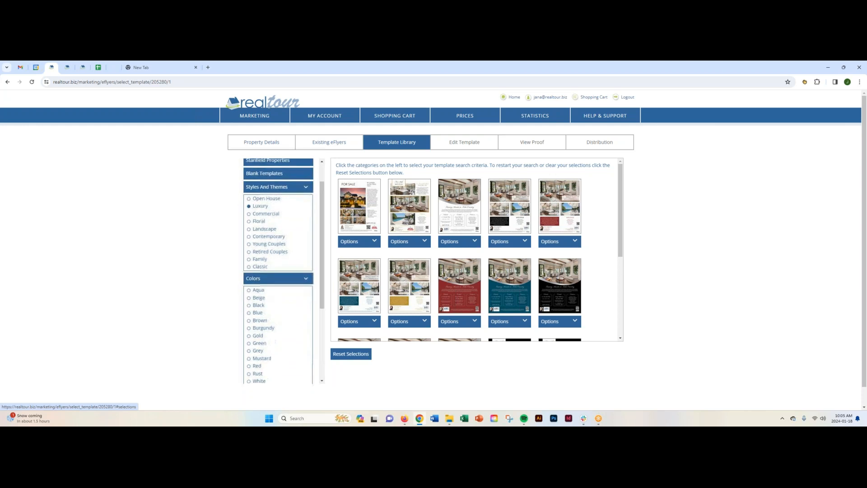
click(250, 304)
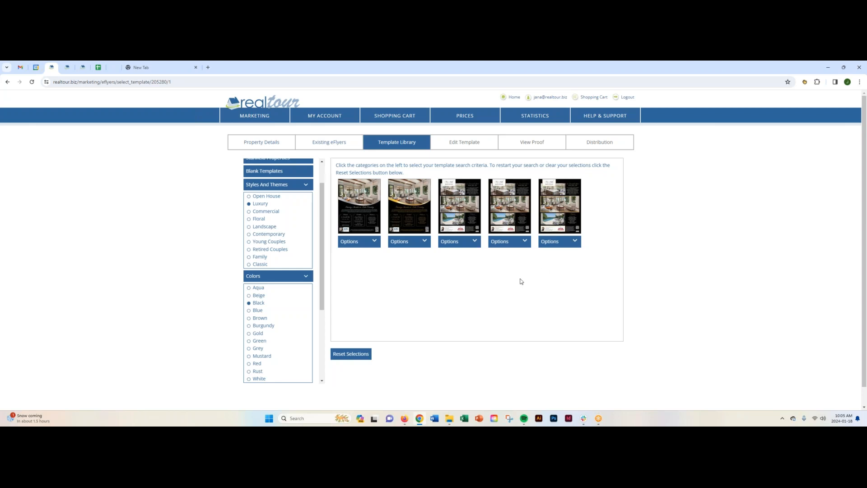
click(250, 303)
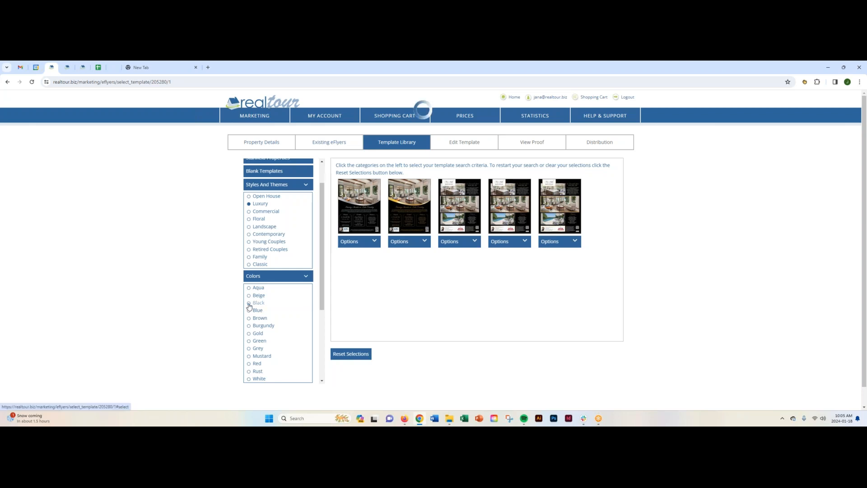
click(303, 276)
click(280, 195)
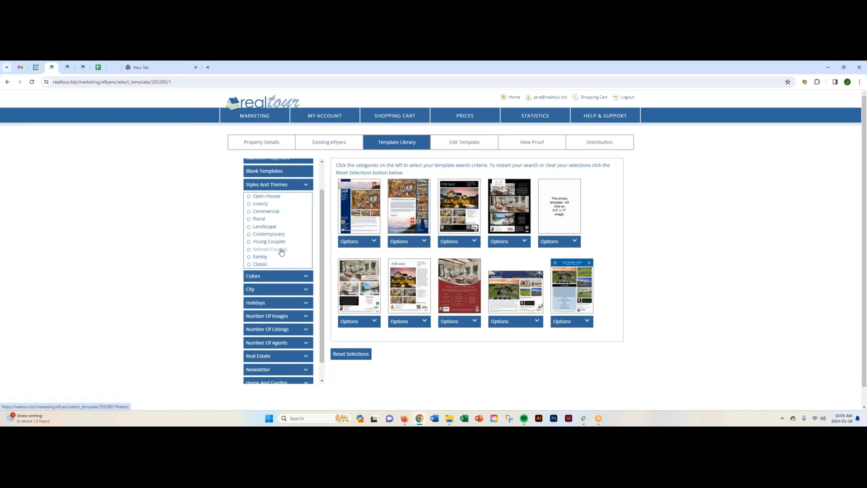
- Look through the template filter choices for Colors, City, Holidays and Number Of Images
click(278, 276)
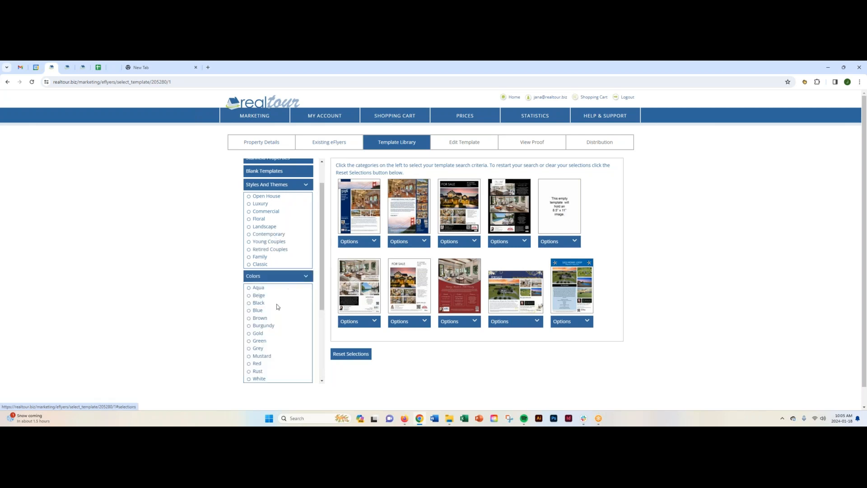
scroll(277, 307, down, 4)
scroll(278, 307, up, 2)
click(305, 244)
click(306, 270)
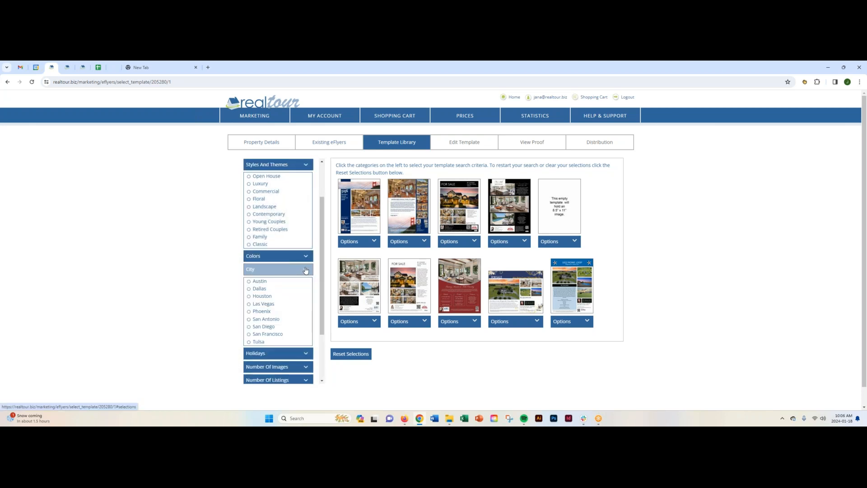
click(306, 270)
click(304, 282)
click(305, 283)
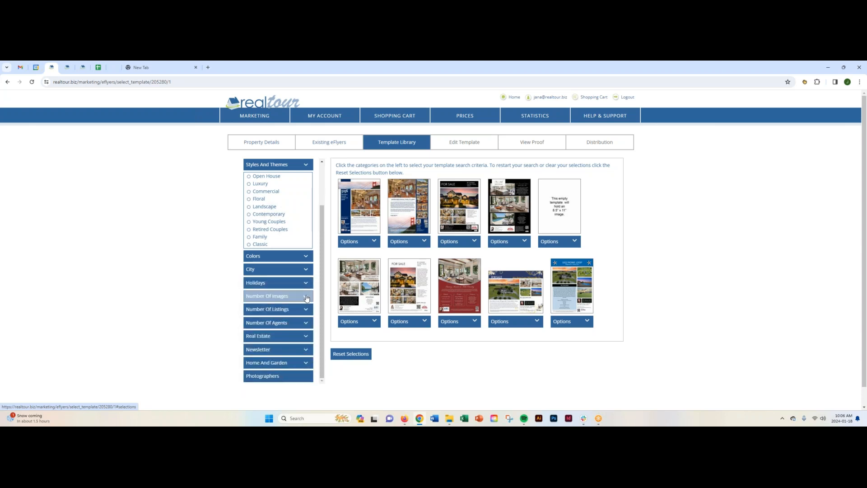
click(306, 297)
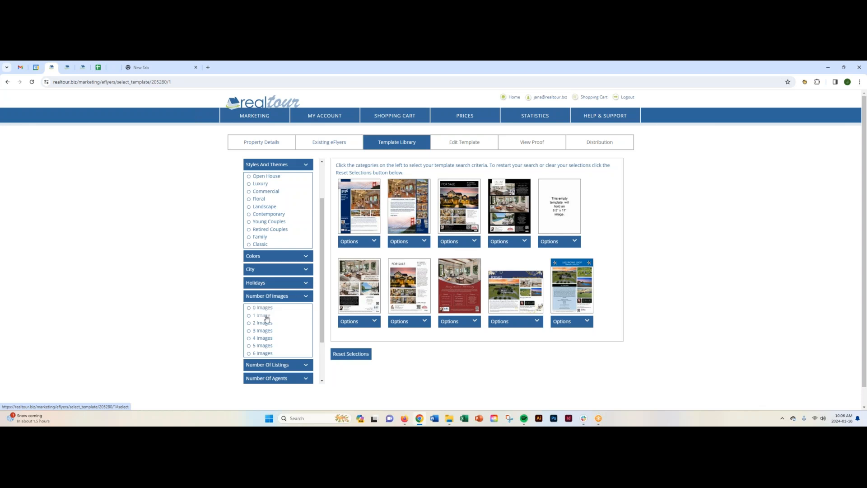
click(311, 297)
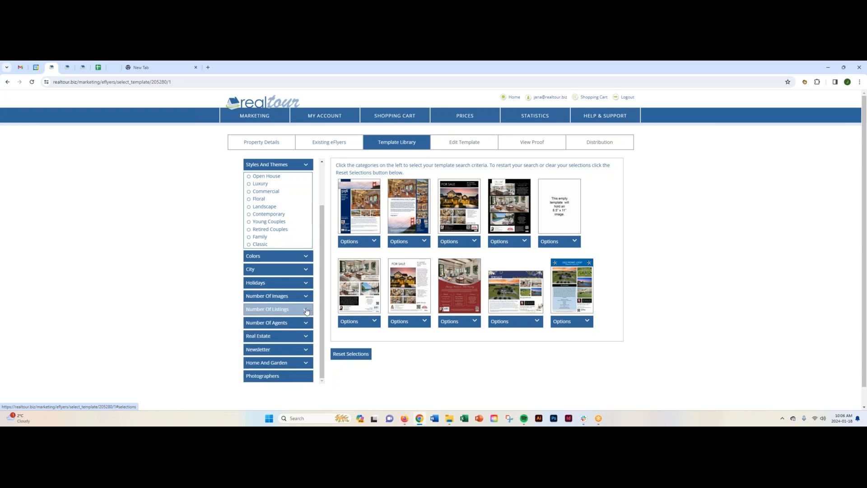
- Filter the templates to those with 4 Listings, view the matches and clear the filter
click(308, 310)
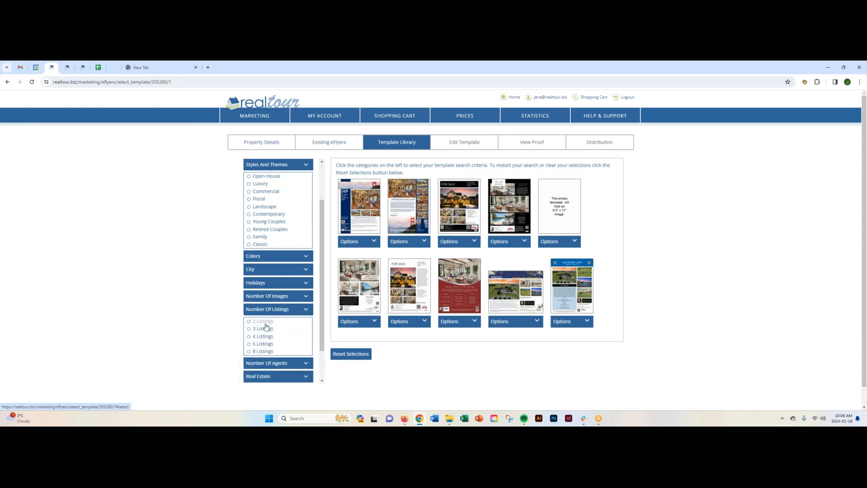
click(250, 337)
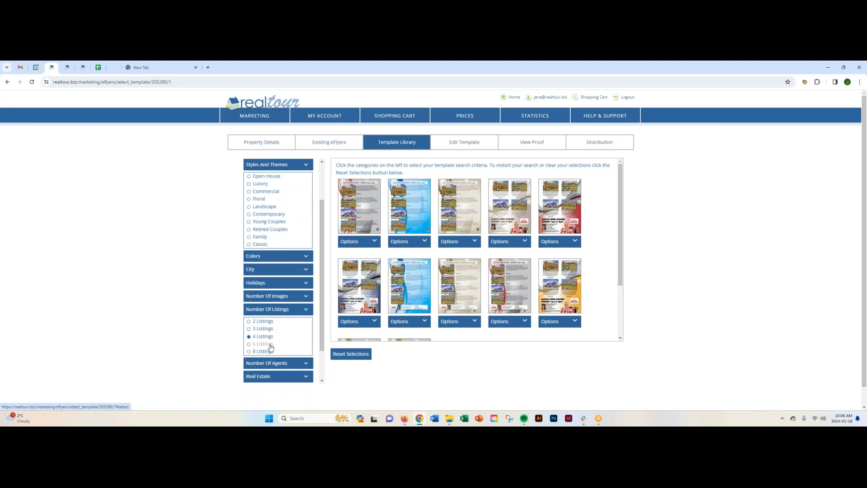
click(249, 336)
click(305, 309)
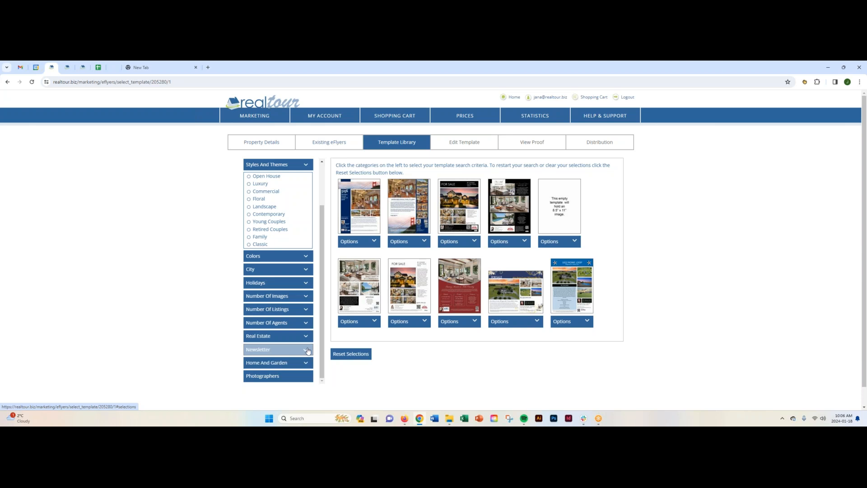
- Collapse the Styles And Themes filter and show the Blank Templates category
scroll(301, 280, up, 2)
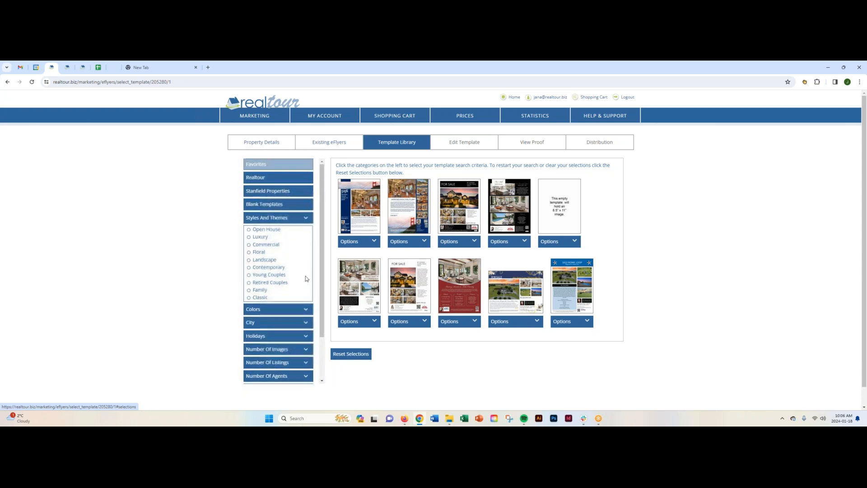
click(305, 219)
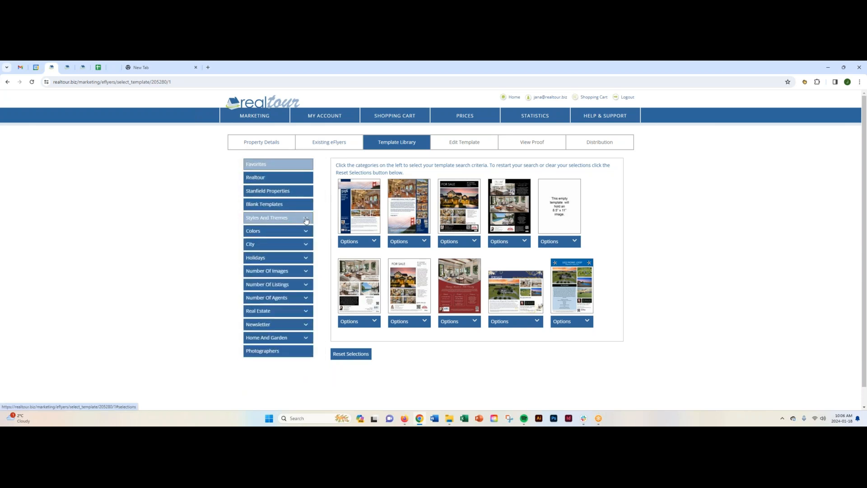
click(274, 206)
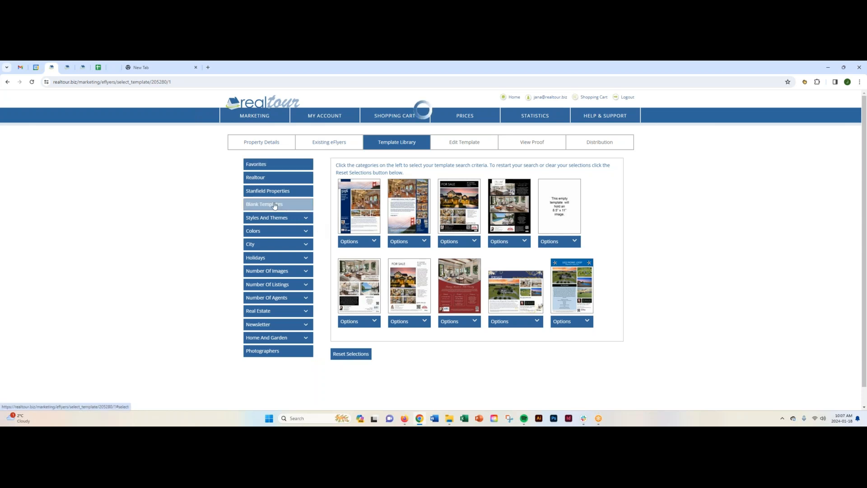
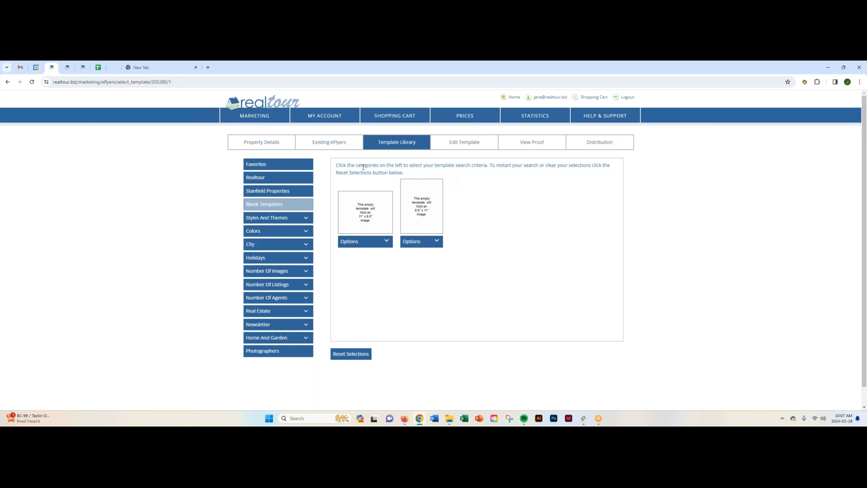
- Show the Favorites templates and look through them
click(280, 164)
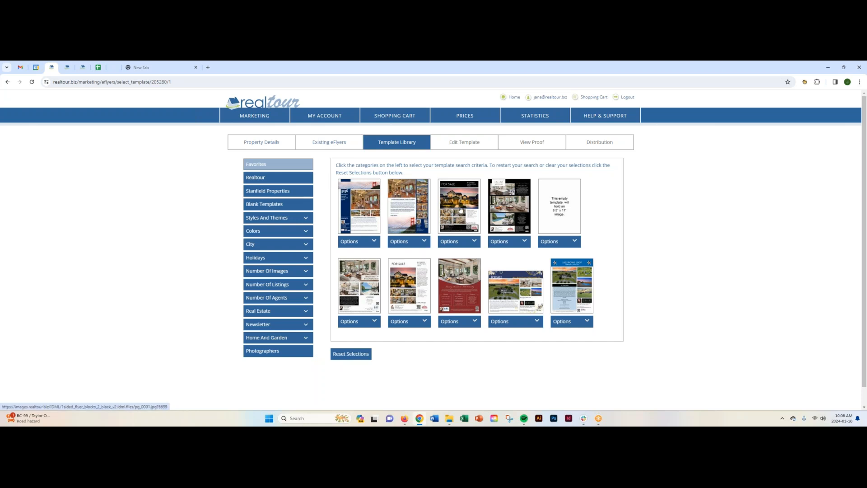
scroll(459, 287, down, 1)
scroll(404, 260, up, 1)
click(374, 242)
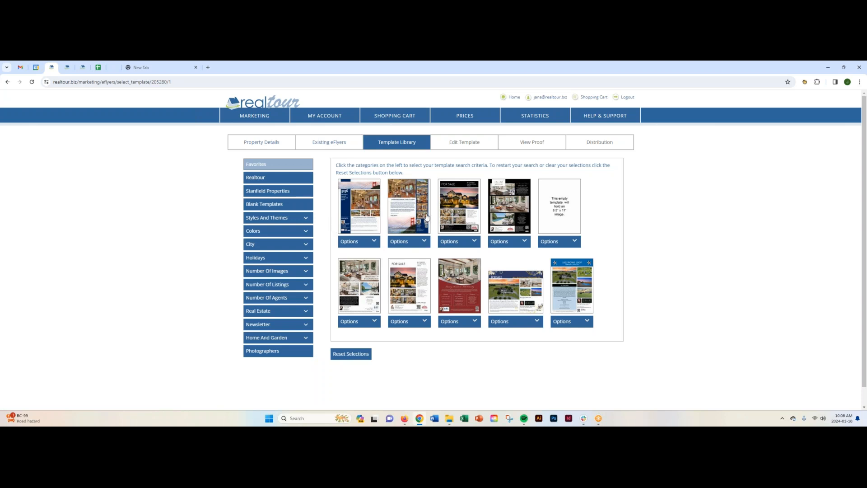
- Preview the black For Sale template Blocks 2 Black V2 at full size and close the preview
click(474, 242)
click(463, 253)
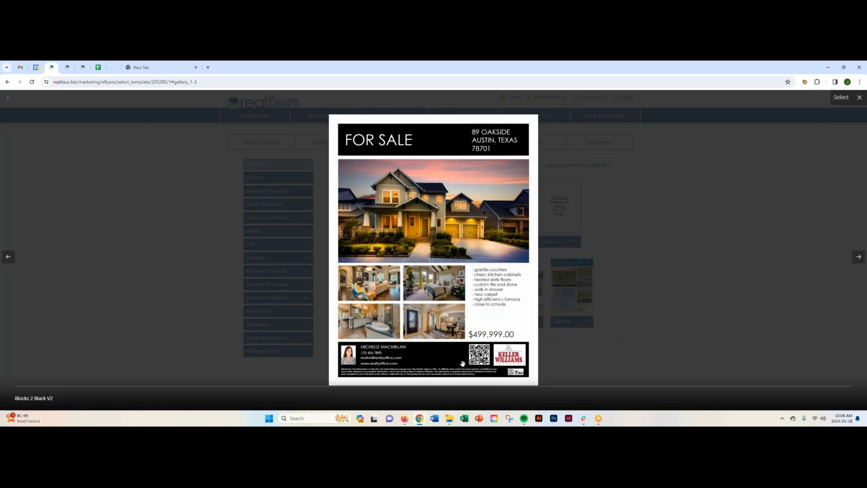
click(859, 97)
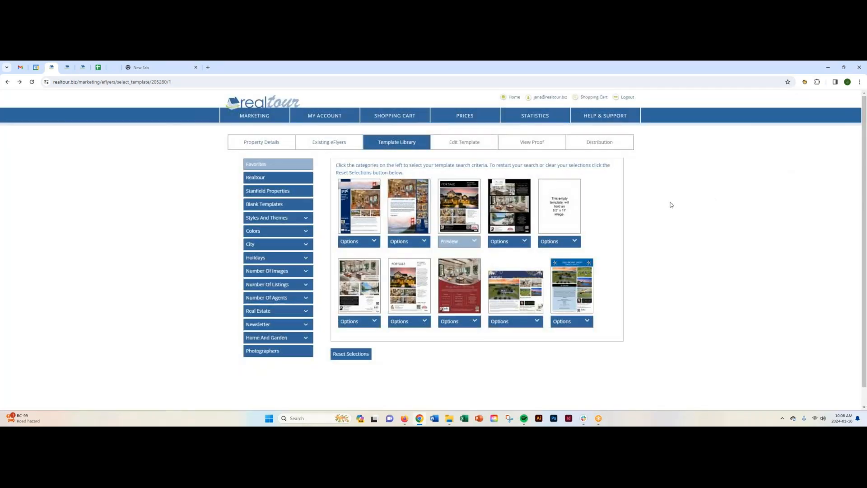
- Select the Blocks 2 Black V2 template for the eFlyer and review its image placeholders and prefilled text
click(477, 242)
click(450, 260)
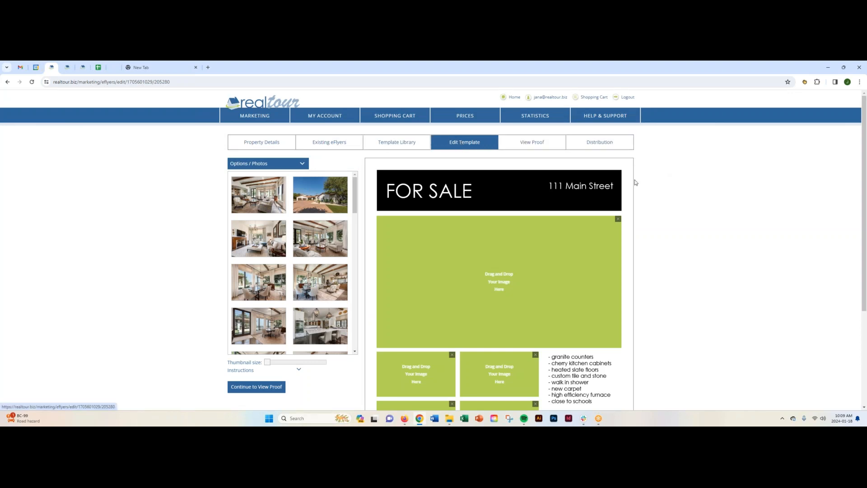
scroll(645, 190, down, 1)
scroll(645, 190, down, 3)
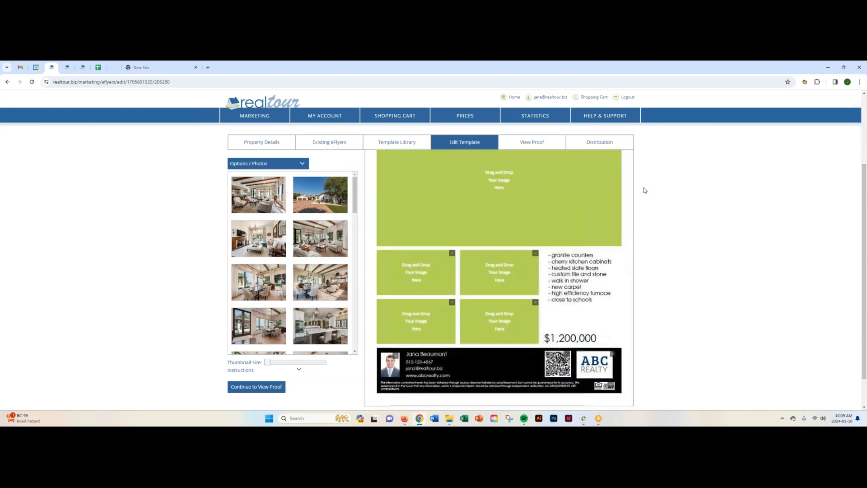
scroll(644, 190, up, 3)
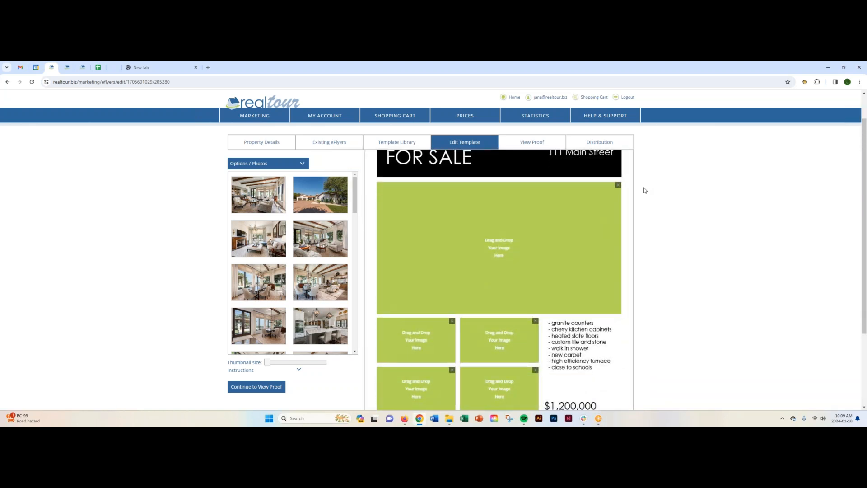
scroll(644, 190, up, 1)
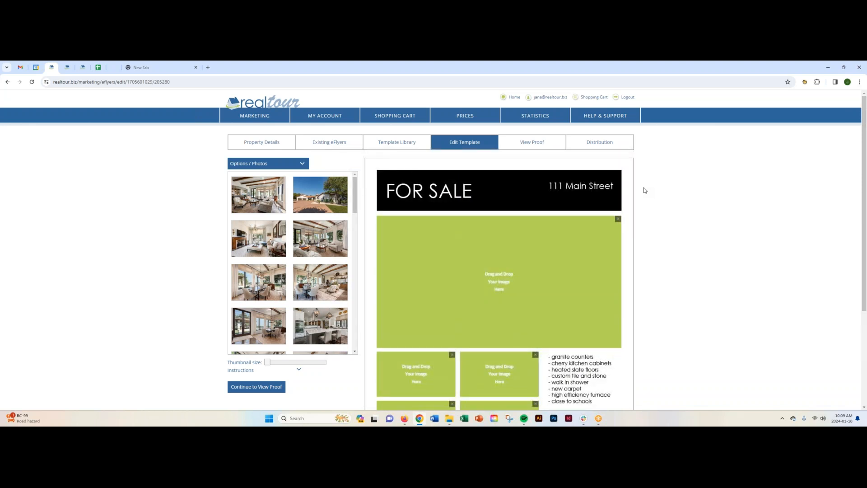
scroll(645, 190, down, 4)
scroll(645, 190, up, 3)
scroll(645, 190, up, 1)
- Look through the editor's Options / Photos choices, including the upload and download commands for images
click(230, 164)
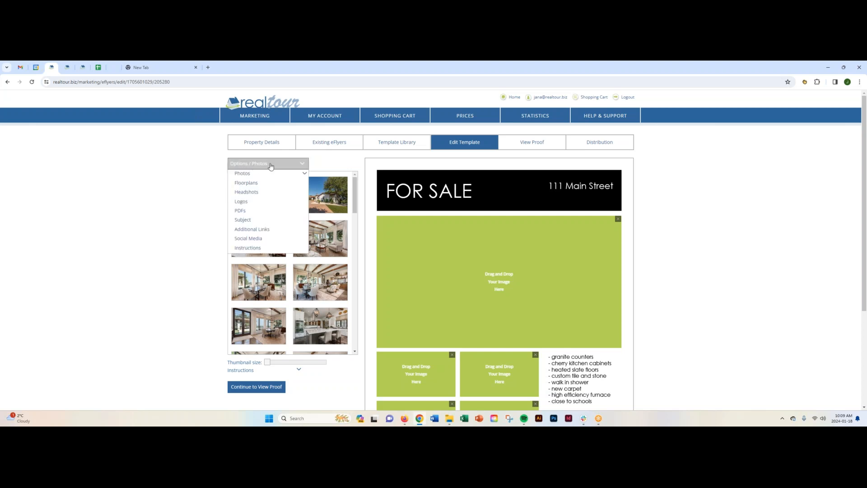
mouse_move(252, 174)
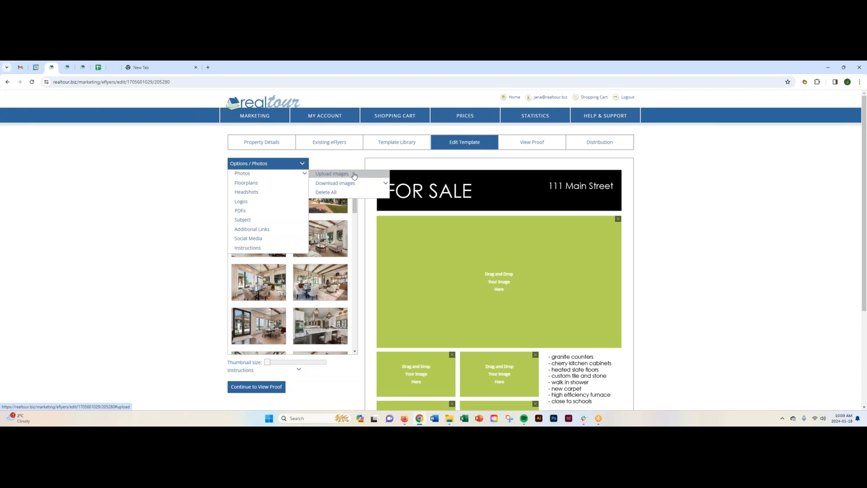
mouse_move(355, 183)
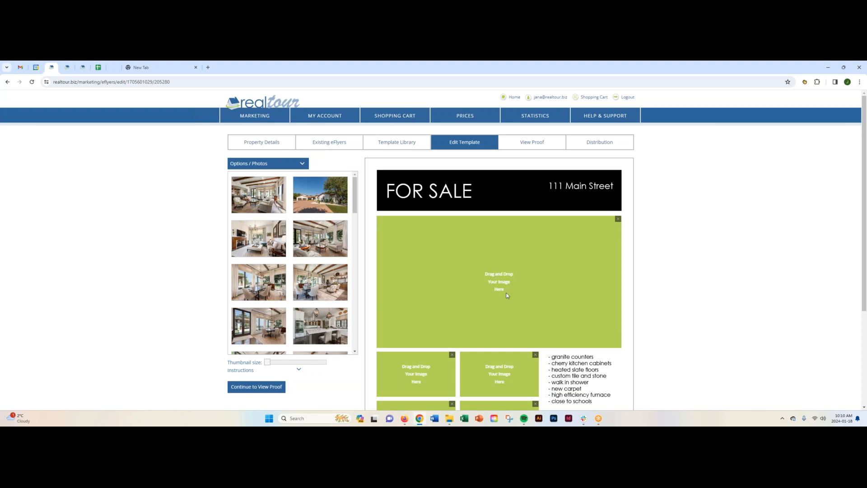
- Fill the main image area with the living room photo and the four smaller areas with interior photos, and save the images
drag(323, 239, 496, 273)
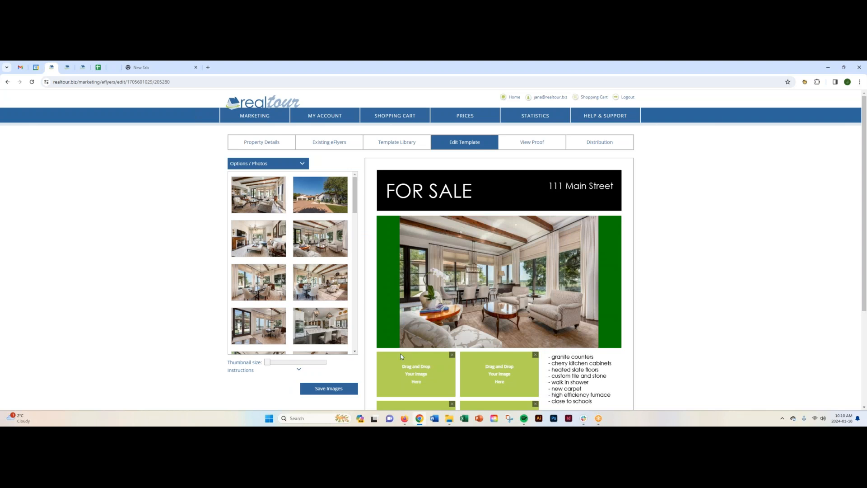
scroll(438, 270, down, 2)
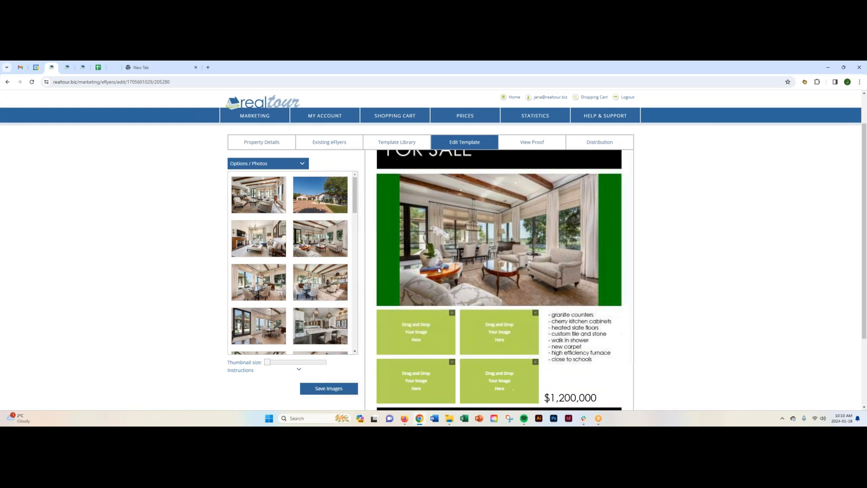
drag(275, 286, 409, 302)
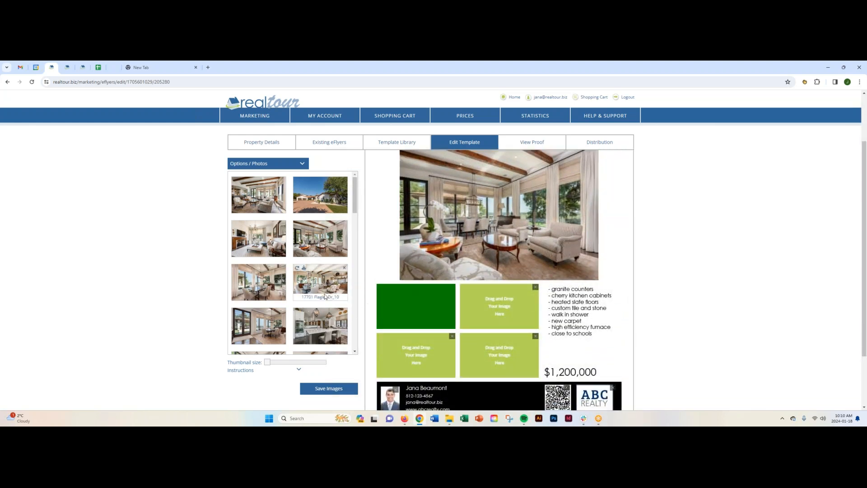
scroll(274, 231, down, 5)
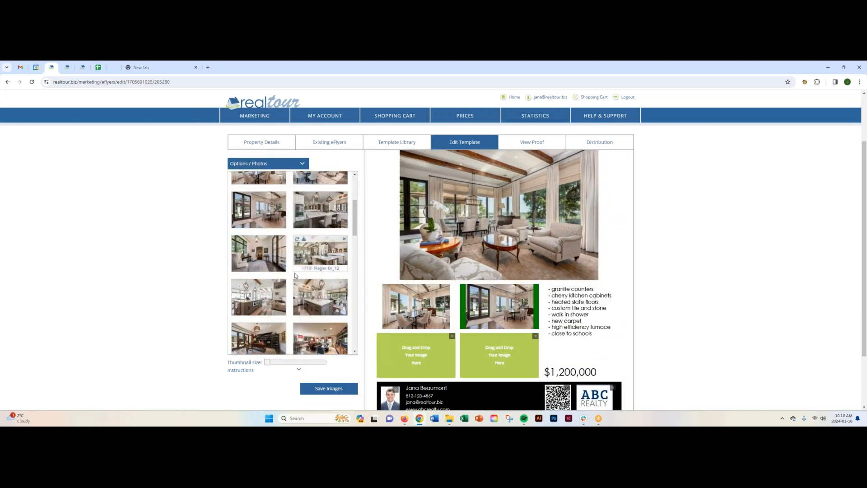
drag(274, 231, 414, 354)
drag(501, 358, 500, 355)
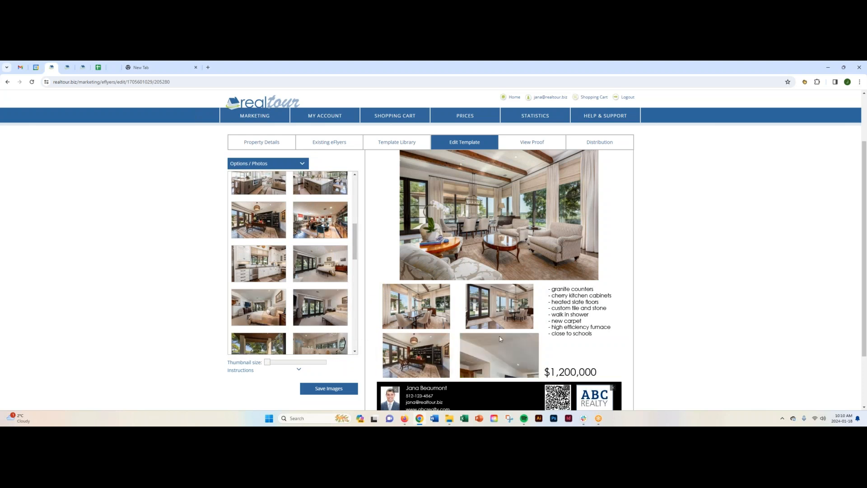
click(329, 389)
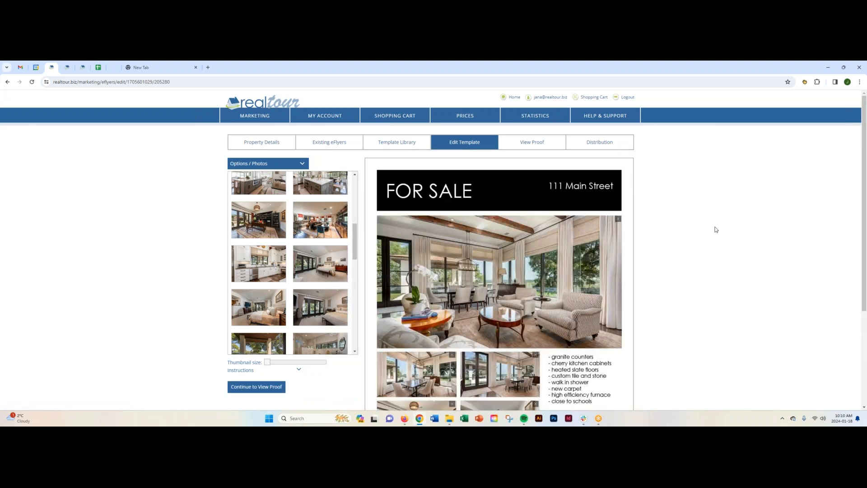
- Replace the flyer's main photo with the white kitchen photo and save the images
scroll(648, 247, down, 1)
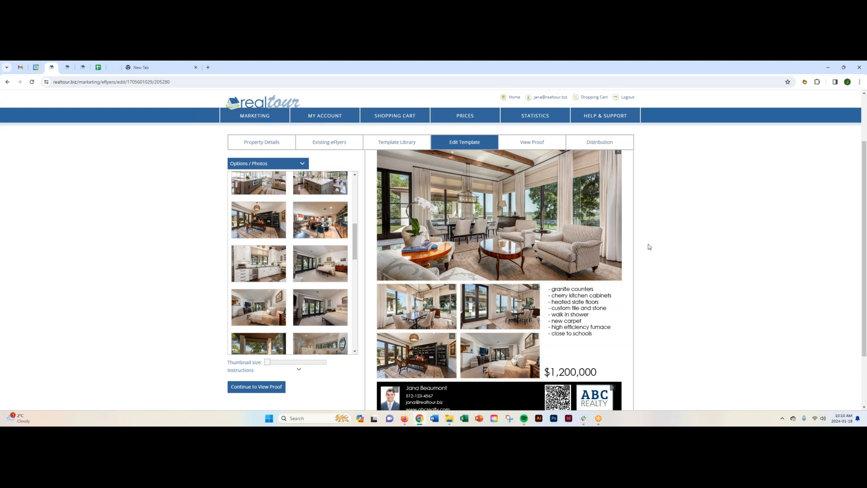
scroll(648, 247, up, 2)
scroll(648, 246, down, 2)
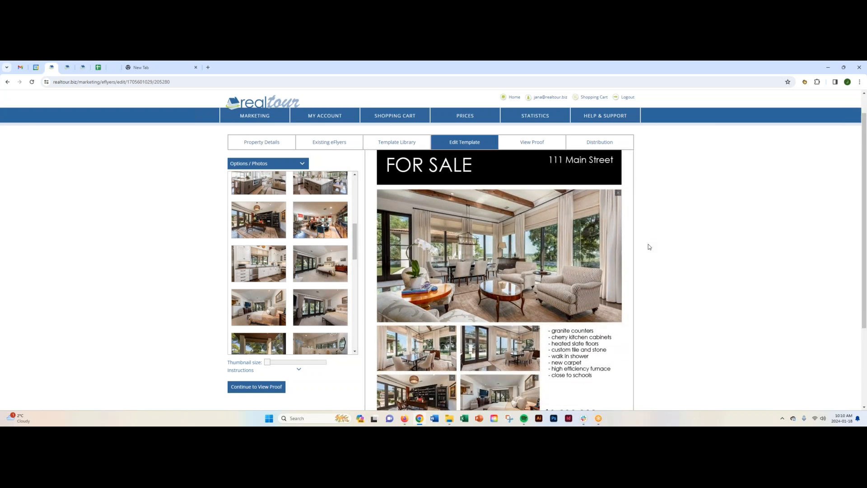
scroll(648, 246, up, 1)
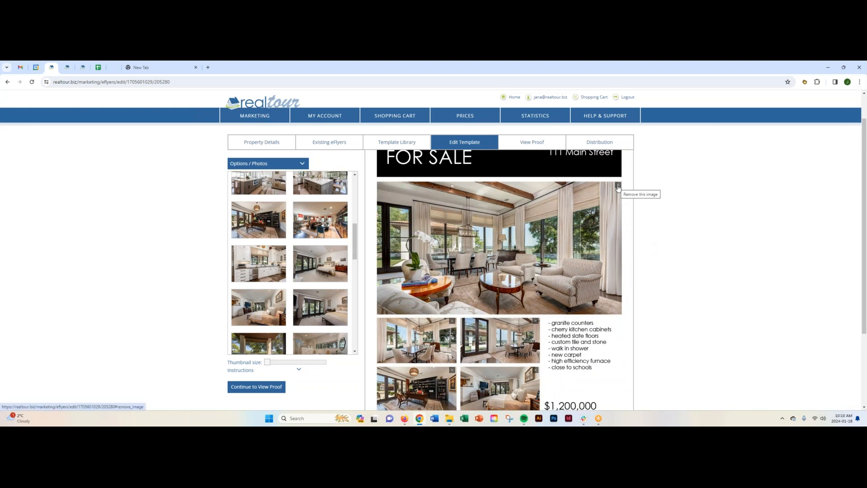
drag(256, 265, 504, 243)
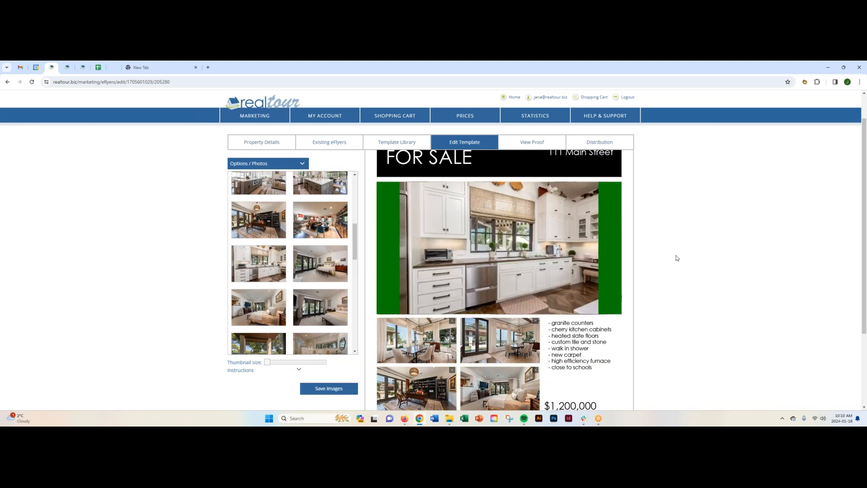
click(329, 388)
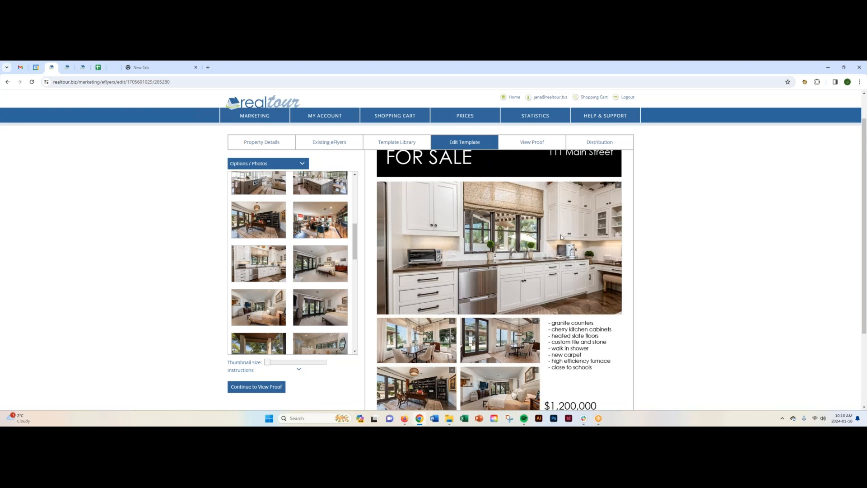
- Remove the QR code from the flyer's footer, and remove its empty image field as well
scroll(637, 248, up, 1)
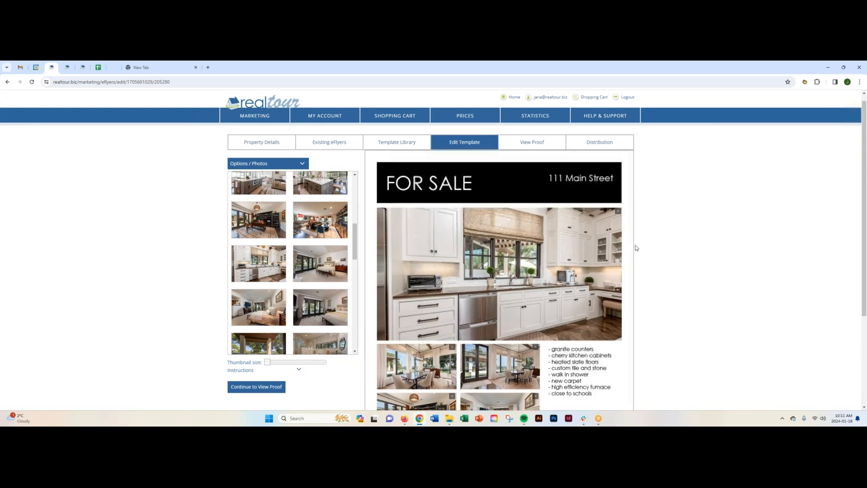
scroll(649, 286, down, 1)
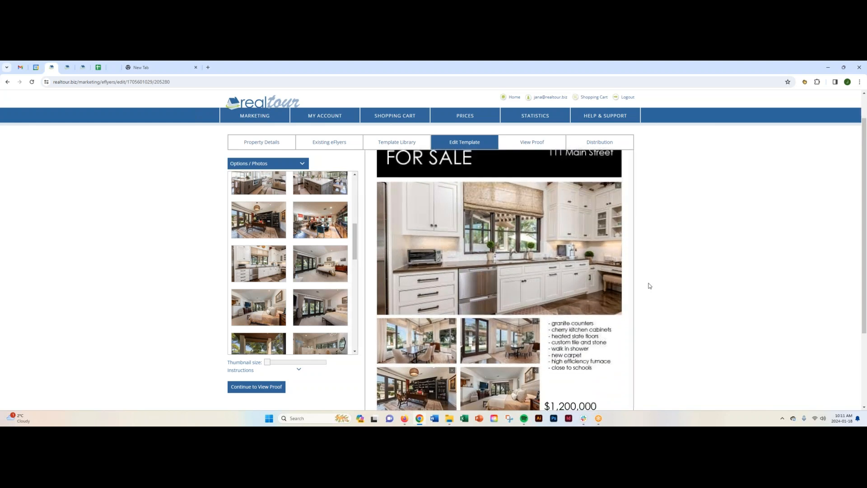
scroll(649, 286, up, 1)
scroll(649, 285, down, 4)
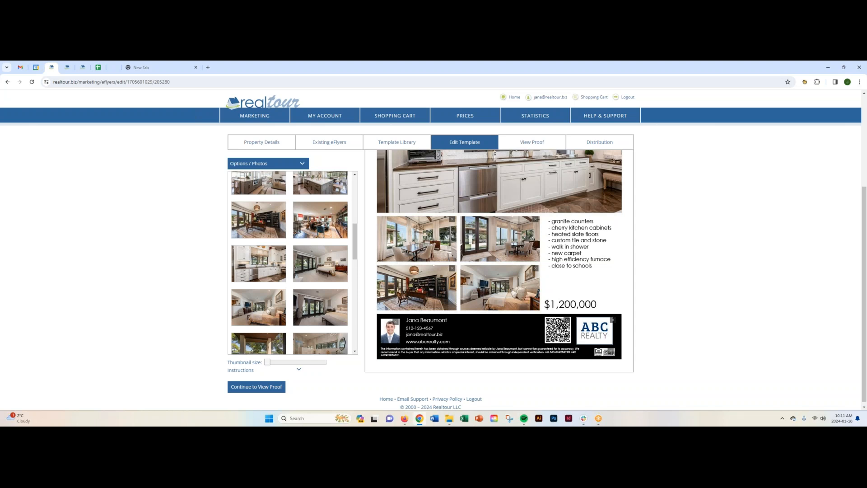
click(567, 320)
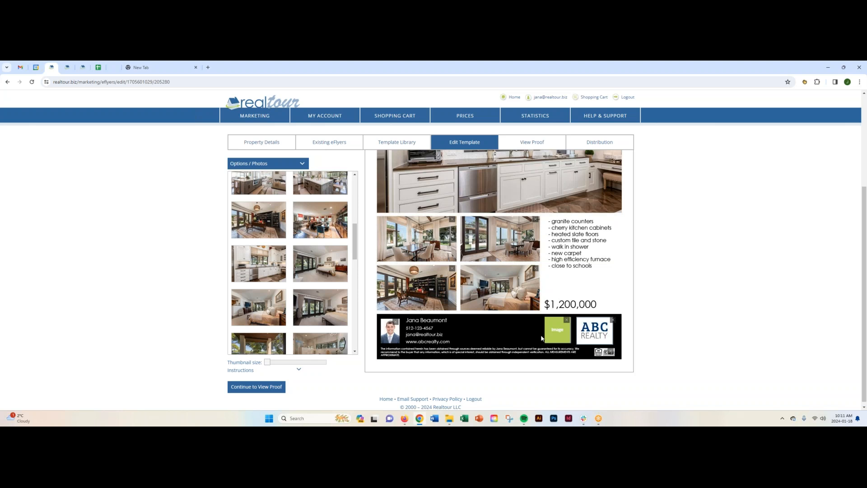
click(567, 320)
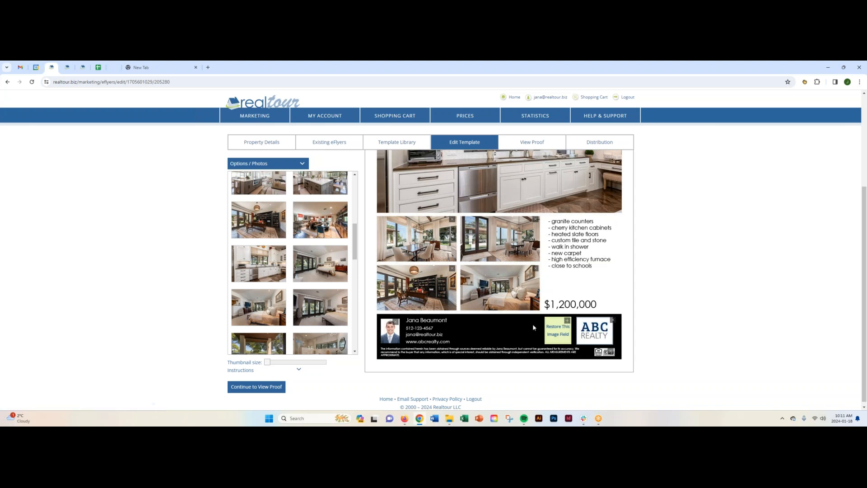
click(502, 324)
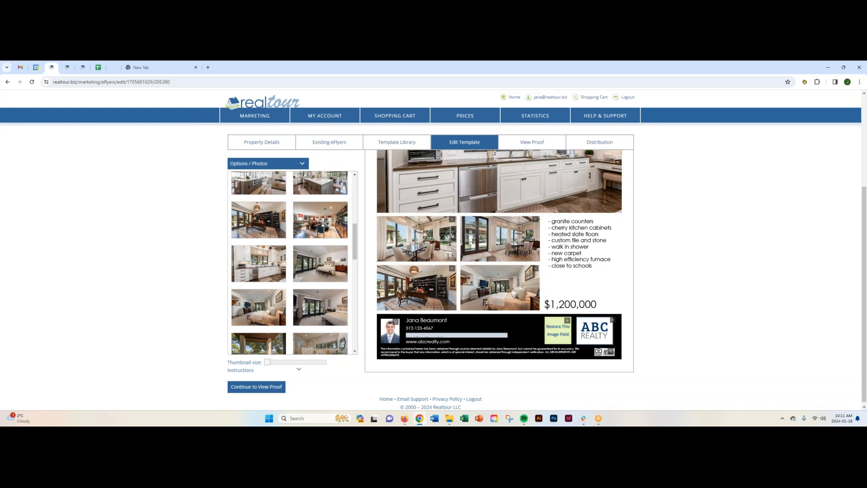
scroll(661, 312, up, 3)
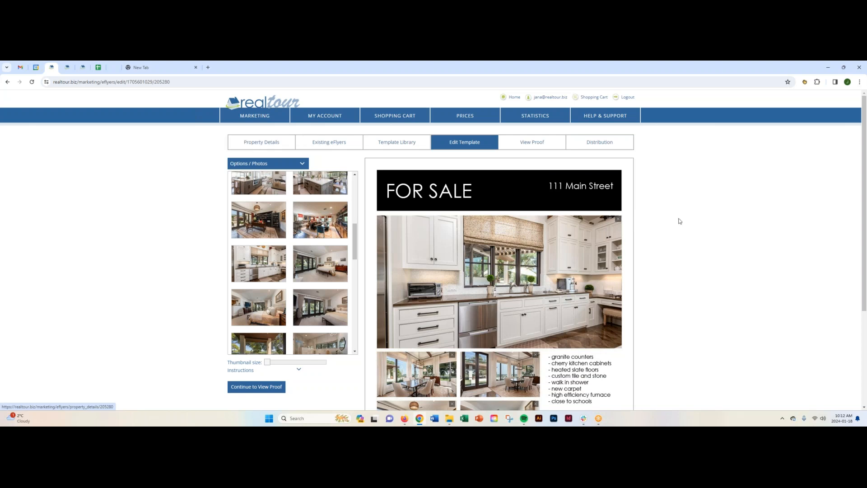
scroll(657, 339, down, 3)
scroll(659, 340, up, 2)
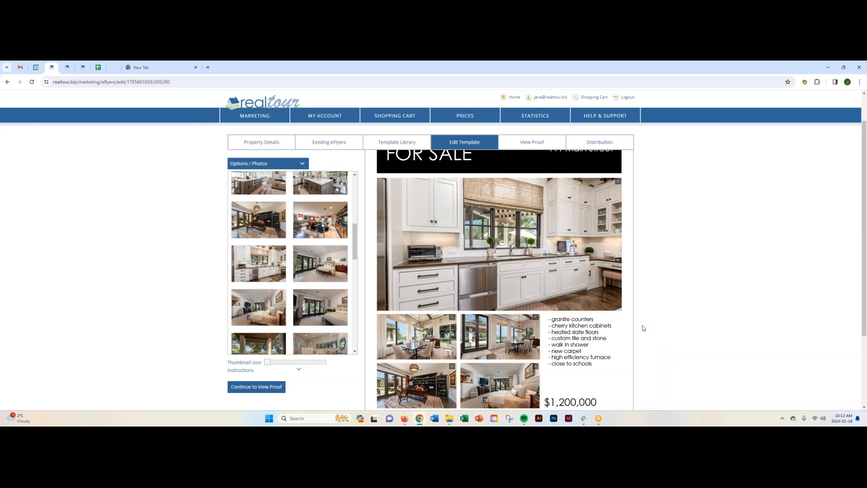
scroll(669, 330, down, 1)
scroll(668, 330, down, 2)
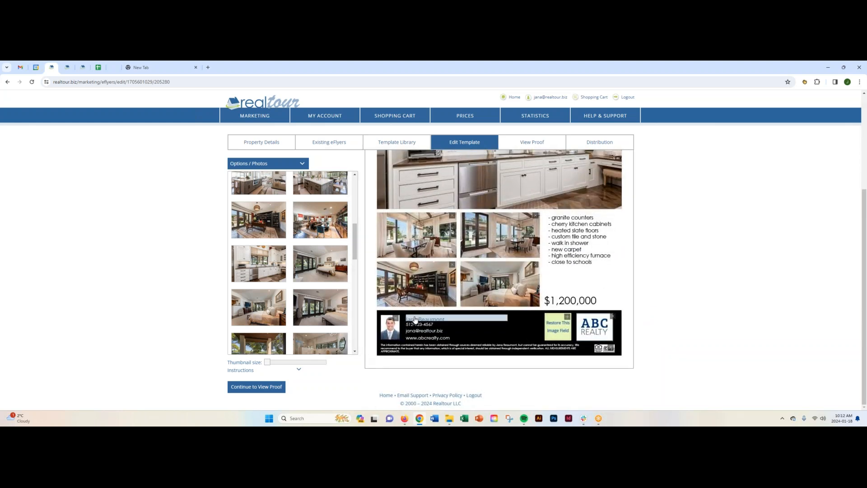
- Add the city, state and ZIP code after the street in the flyer header's address text
scroll(698, 325, up, 3)
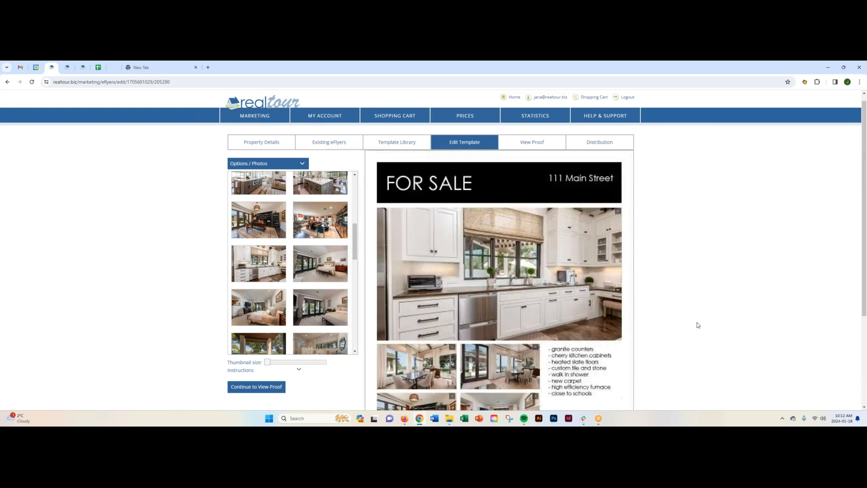
click(575, 187)
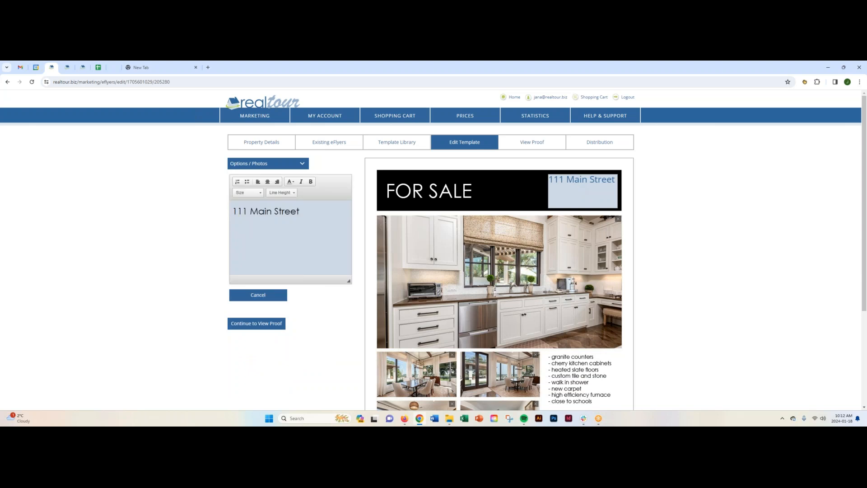
click(305, 212)
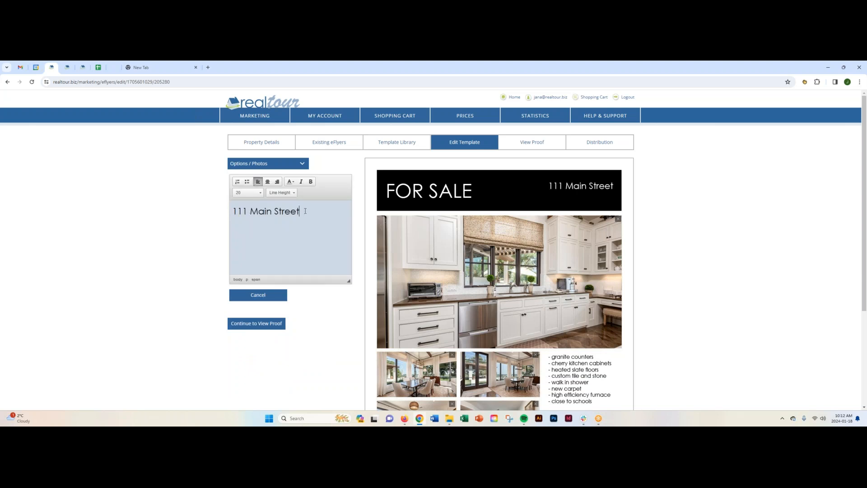
text(, Austin)
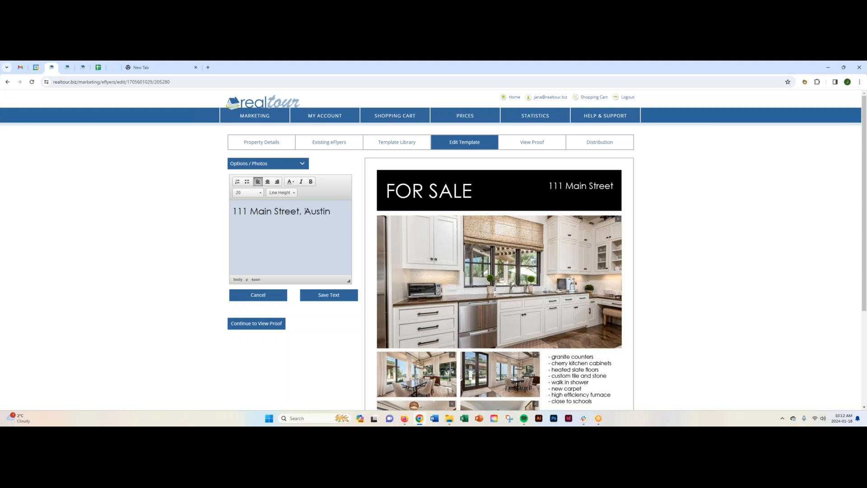
text(, TX 78701)
- Centre the whole address text of the flyer's header and save the text
drag(261, 222, 231, 214)
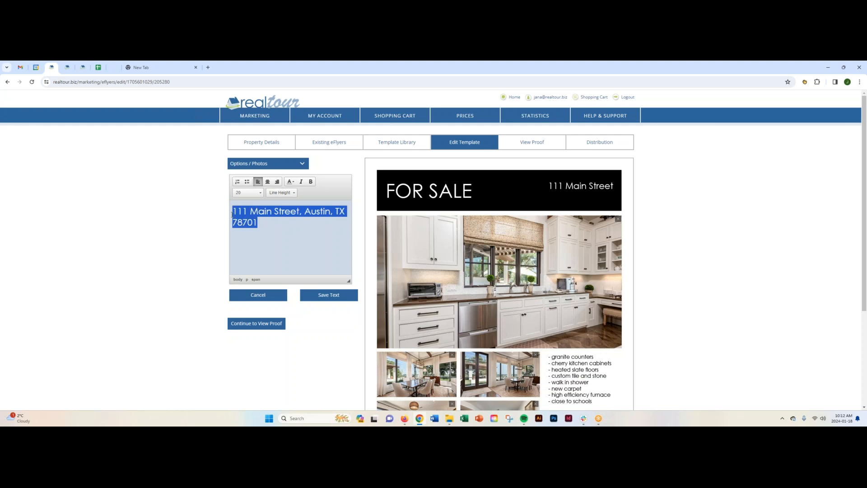
click(259, 192)
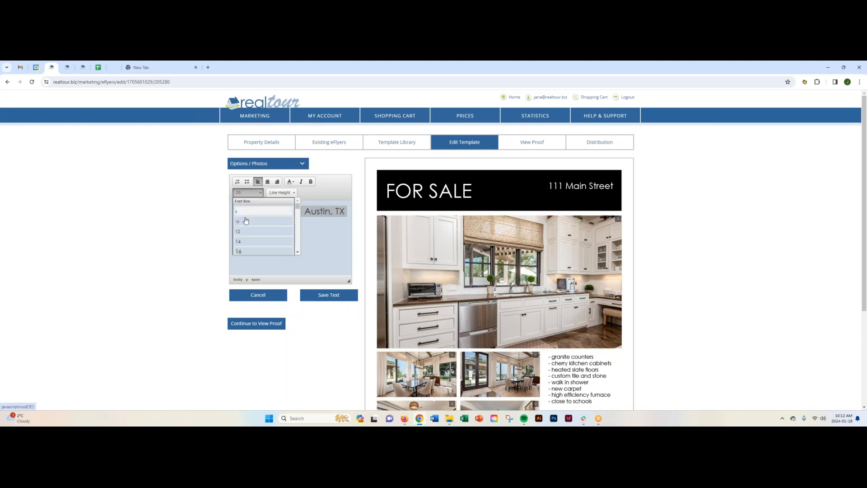
click(329, 185)
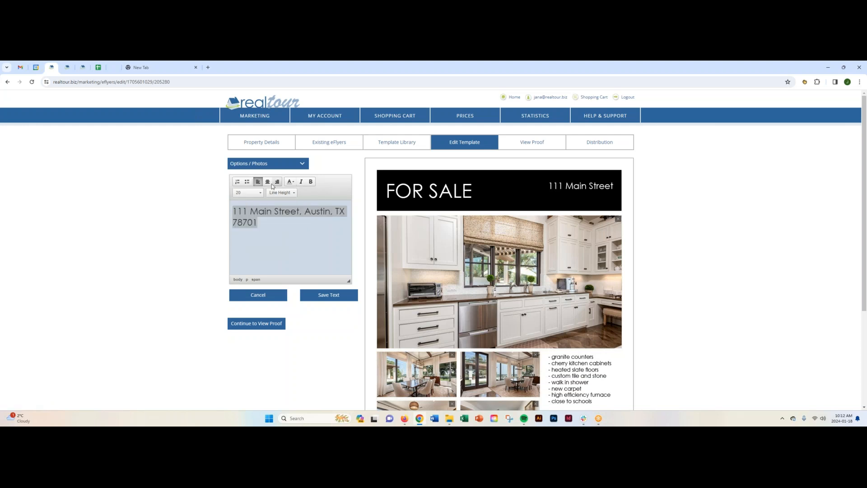
click(268, 182)
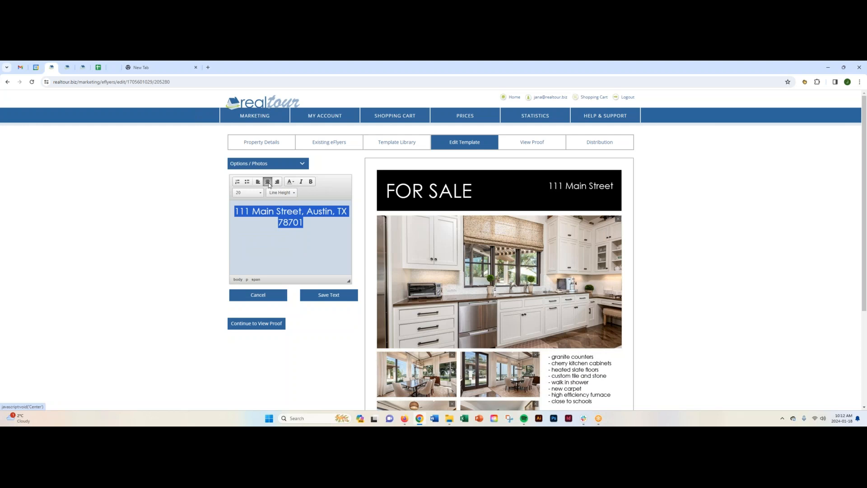
click(294, 181)
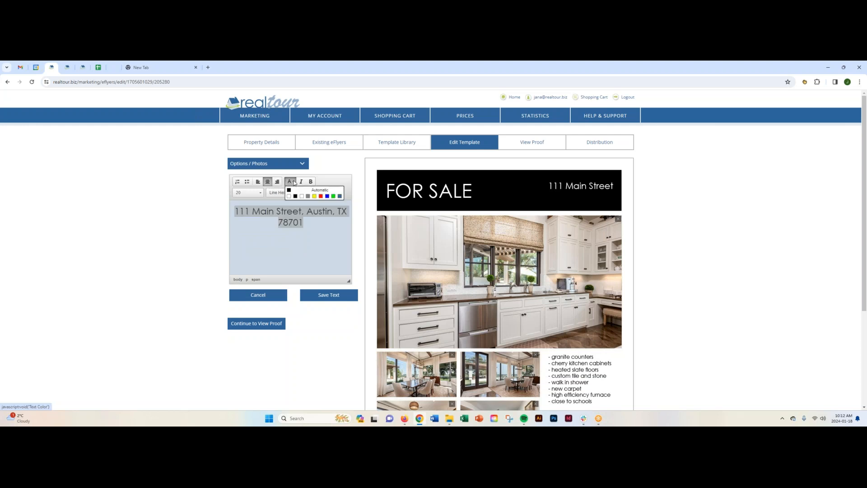
click(315, 184)
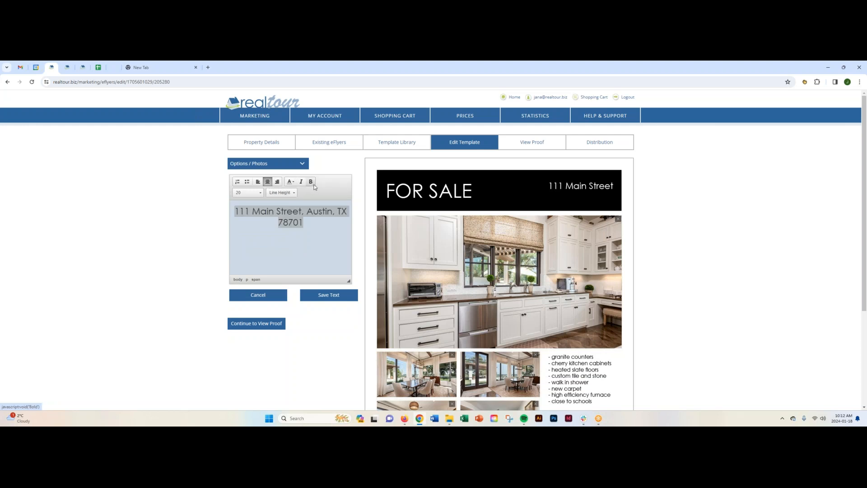
click(320, 296)
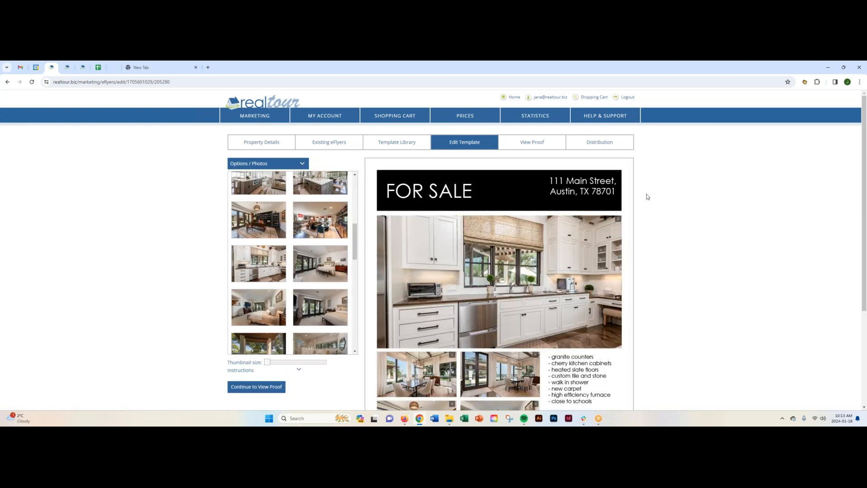
- Remove "high efficiency furnace" and "close to schools" from the feature list, set the remaining lines' line height to 1.8, and save
scroll(646, 197, down, 3)
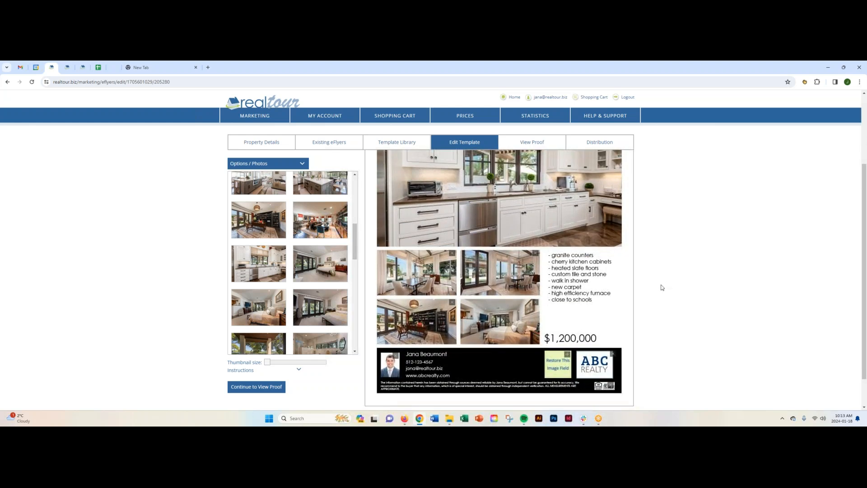
click(582, 272)
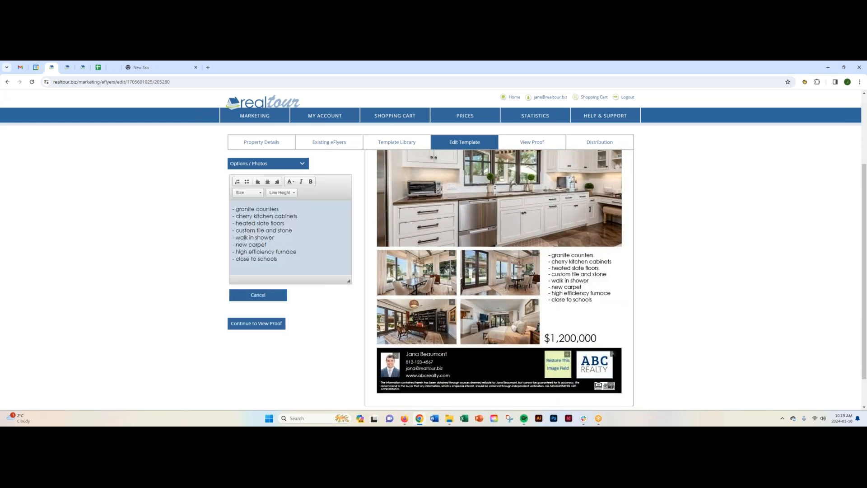
drag(286, 258, 226, 253)
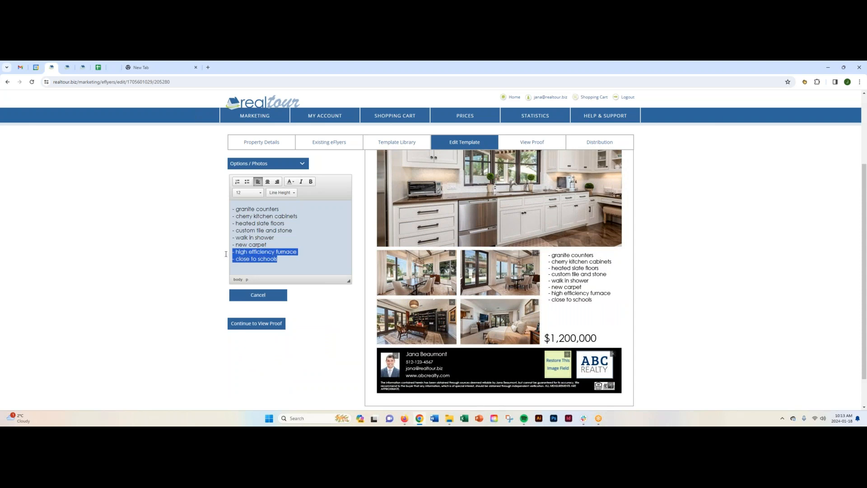
key(BackSpace)
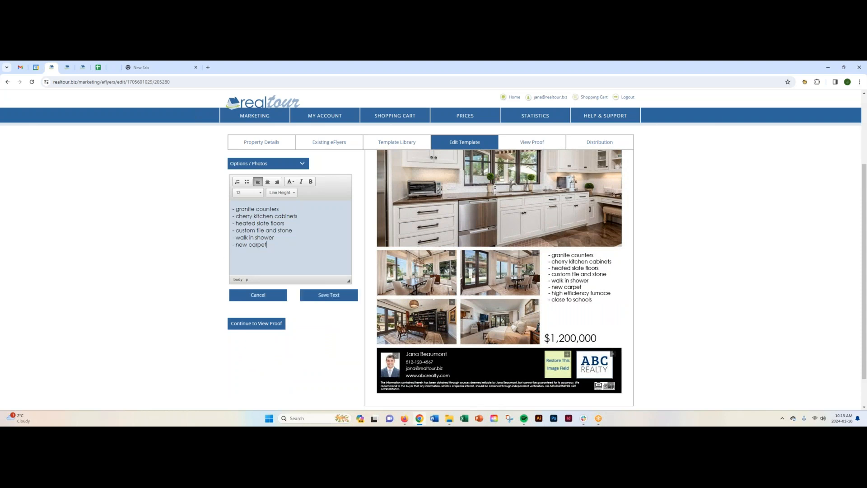
drag(268, 245, 232, 208)
click(292, 193)
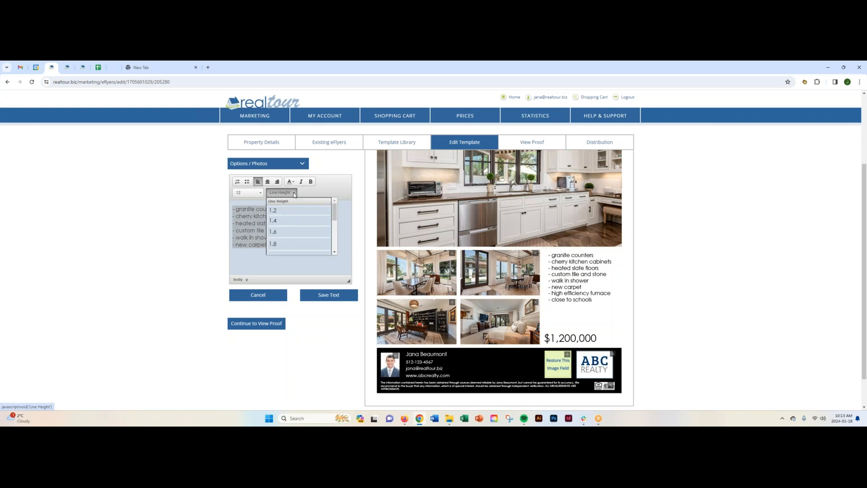
click(273, 244)
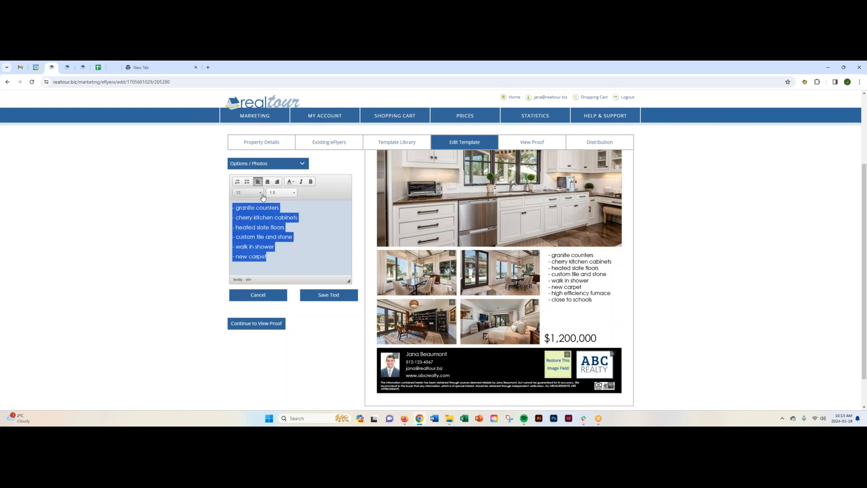
click(330, 296)
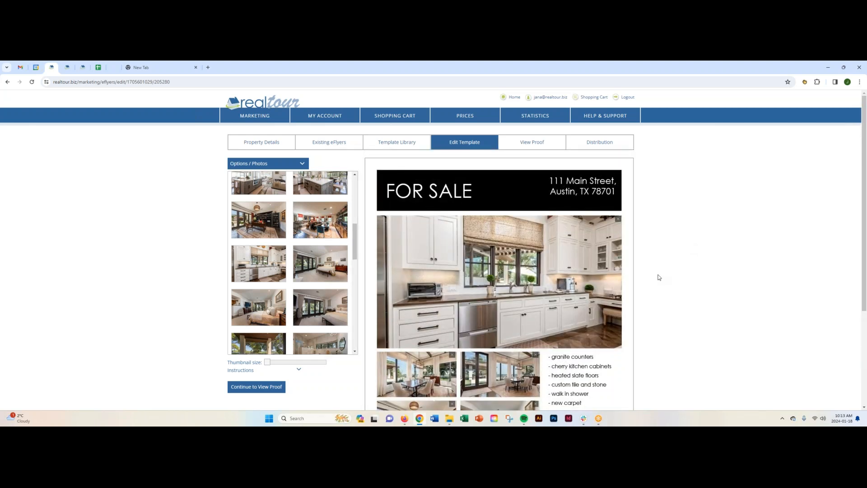
- Clear the price text below the feature list and save the text
scroll(658, 278, down, 3)
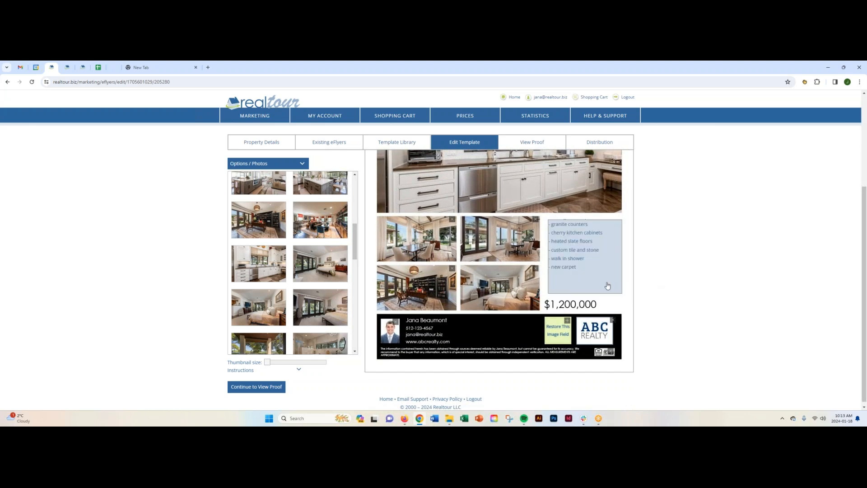
click(587, 306)
drag(291, 212, 230, 209)
key(BackSpace)
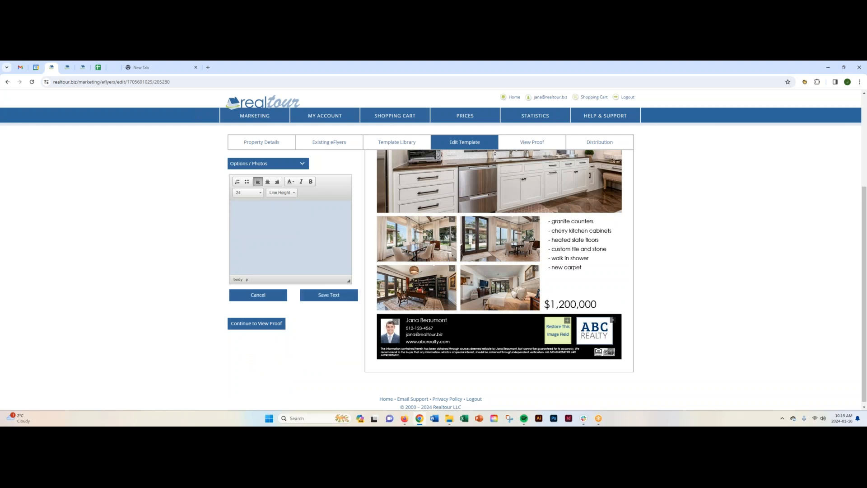
click(320, 297)
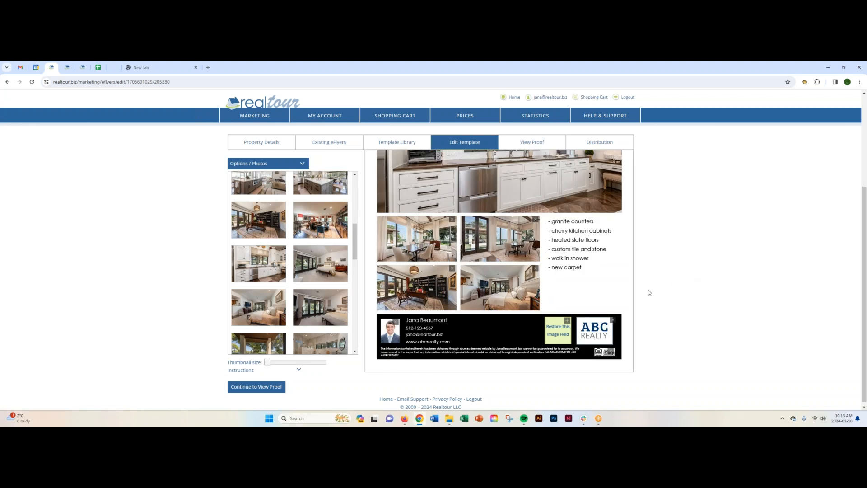
- Reopen the emptied price field for editing and select its placeholder text
click(583, 304)
drag(291, 209, 231, 209)
scroll(472, 241, up, 3)
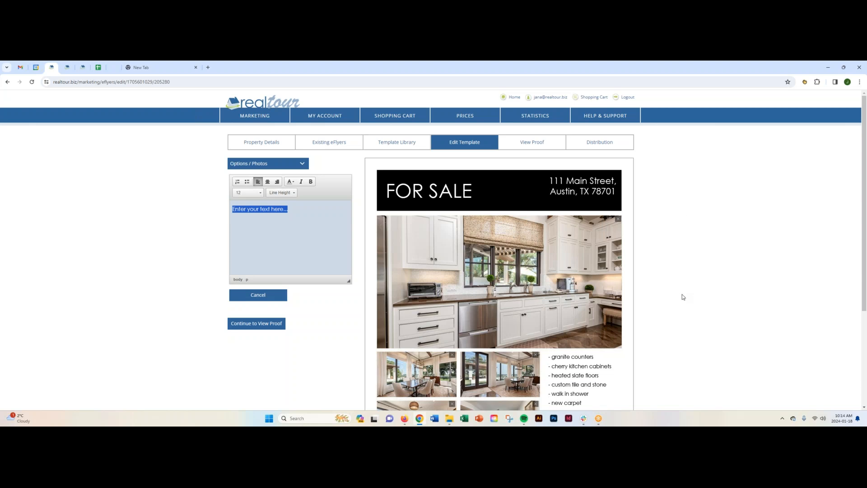
scroll(682, 296, down, 3)
scroll(681, 297, up, 2)
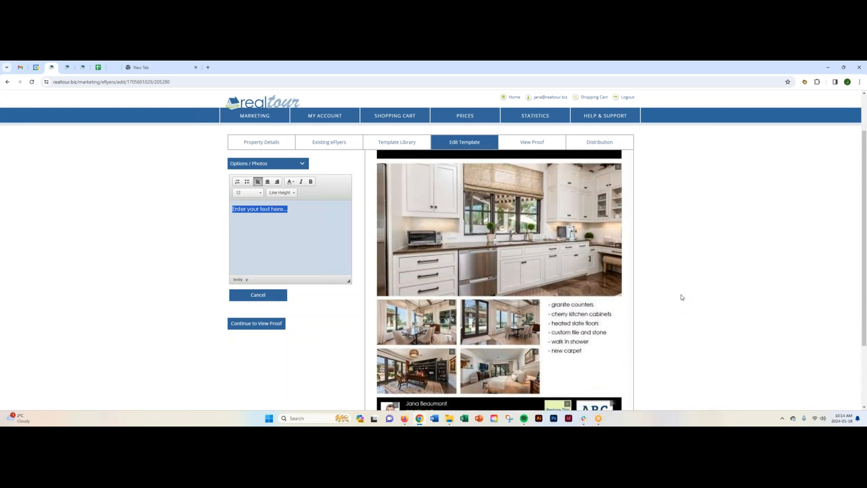
scroll(682, 297, up, 1)
click(682, 297)
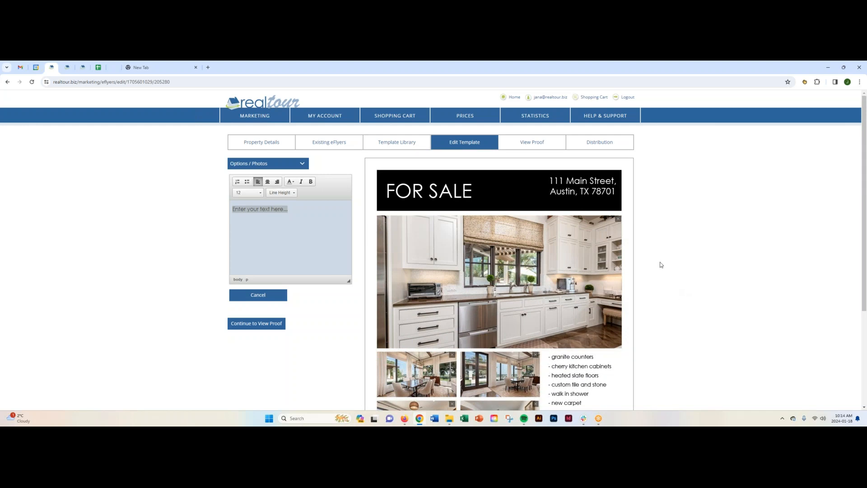
scroll(645, 284, down, 2)
scroll(644, 285, up, 2)
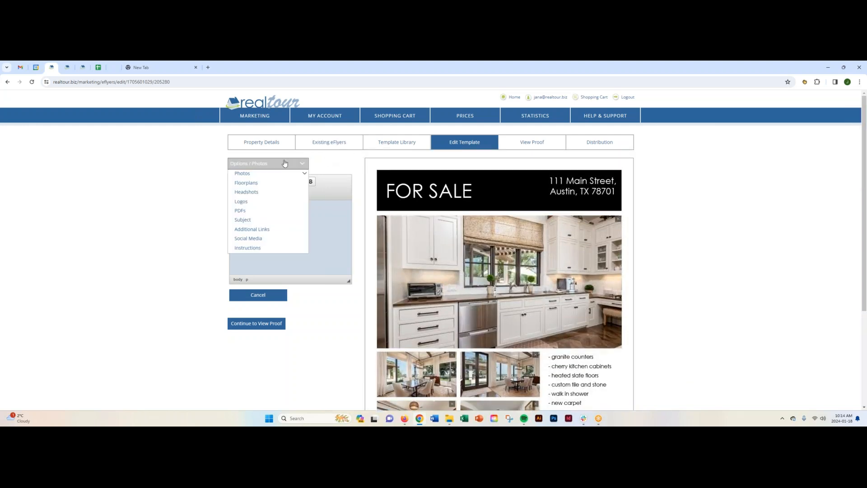
- View the floorplans available for the flyer, and the available agent headshots
mouse_move(274, 163)
mouse_move(254, 174)
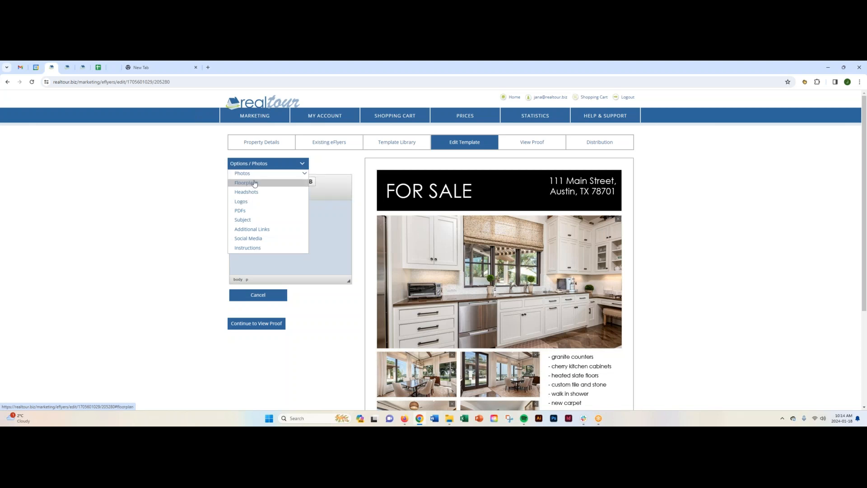
click(254, 183)
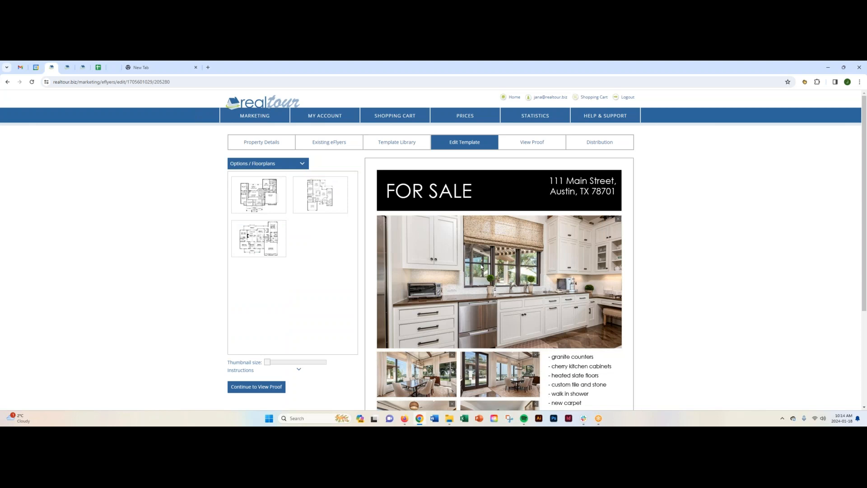
click(289, 164)
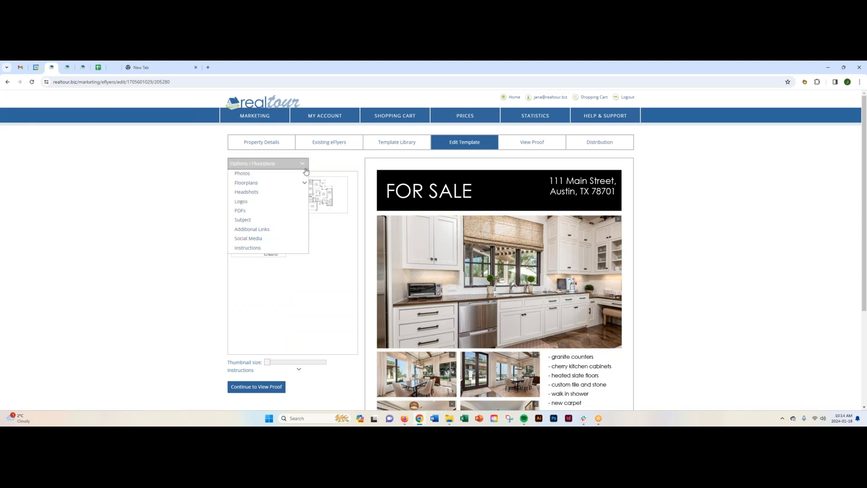
click(251, 193)
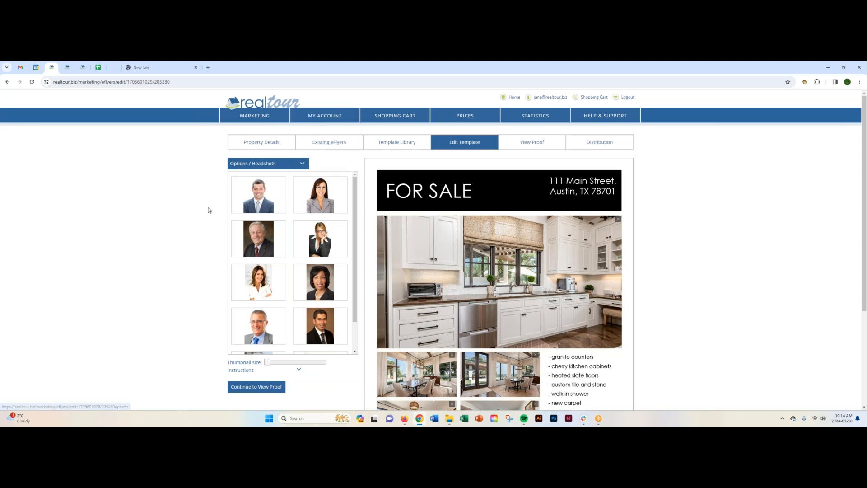
- Try to move another headshot from the image library onto the agent photo in the flyer's footer
scroll(197, 300, down, 3)
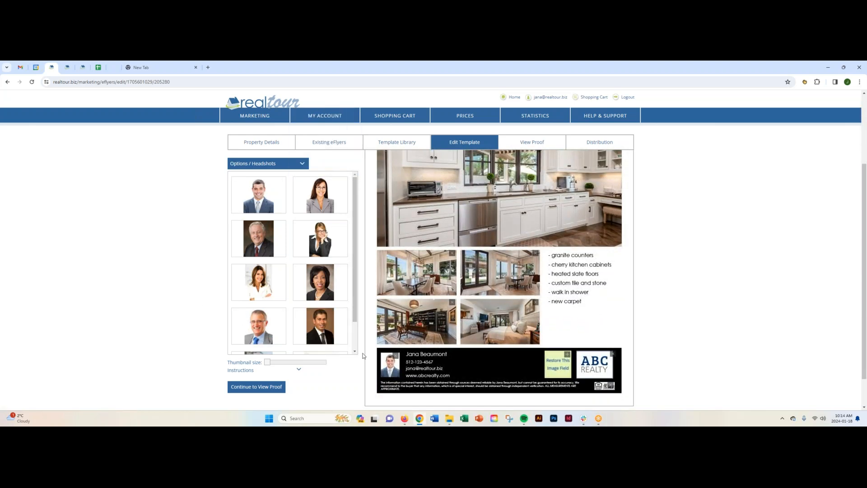
drag(317, 285, 359, 384)
drag(325, 296, 405, 363)
- Look through the editor's remaining options and open the eFlyer's Subject setting
click(270, 163)
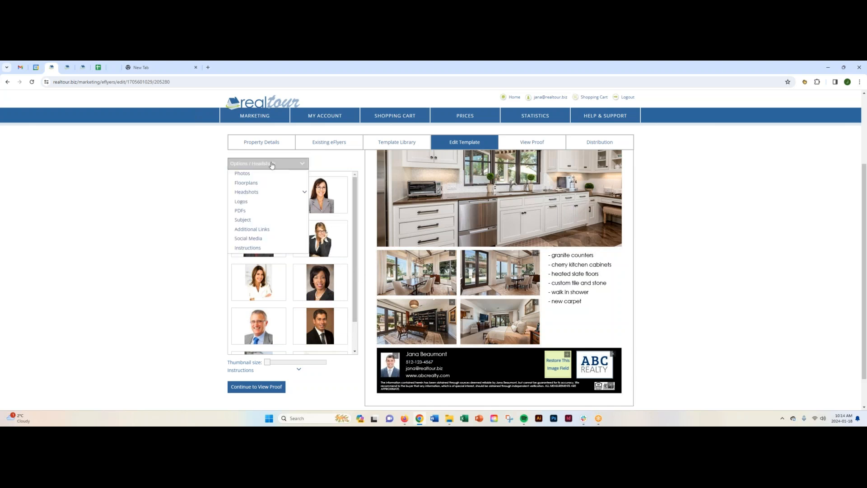
mouse_move(251, 193)
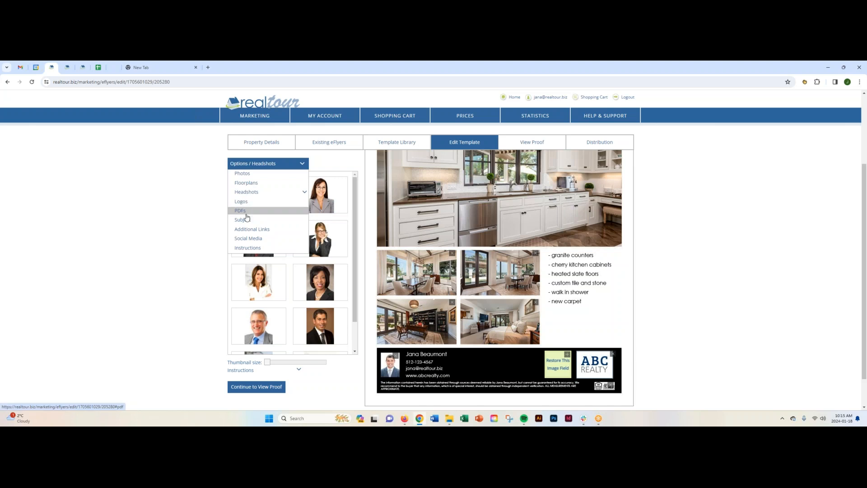
click(247, 220)
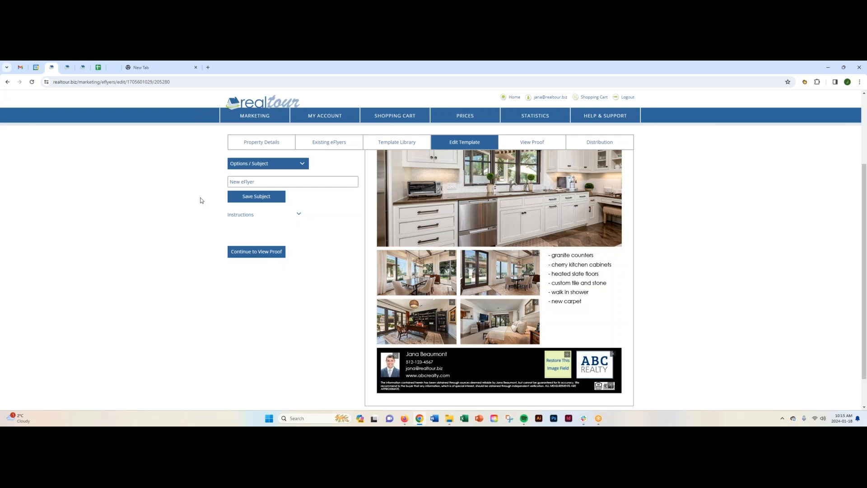
- Set the eFlyer's subject to "Amazing Family House For Sale in Austin Near Schools" and save it
click(229, 181)
text(J)
text(maz)
drag(276, 183, 215, 180)
text(Amazing)
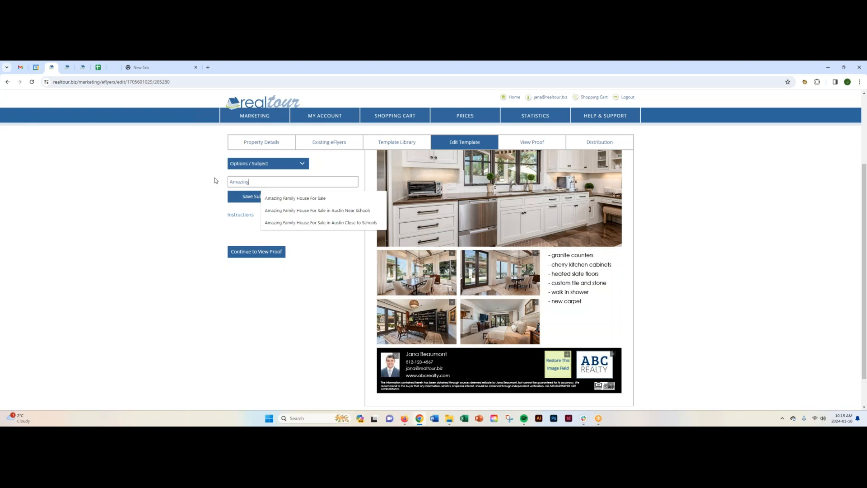
click(314, 211)
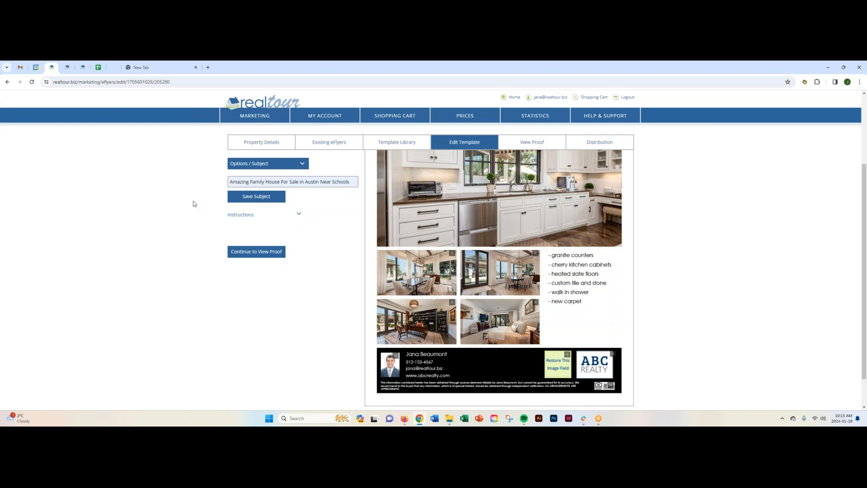
text(!!!!)
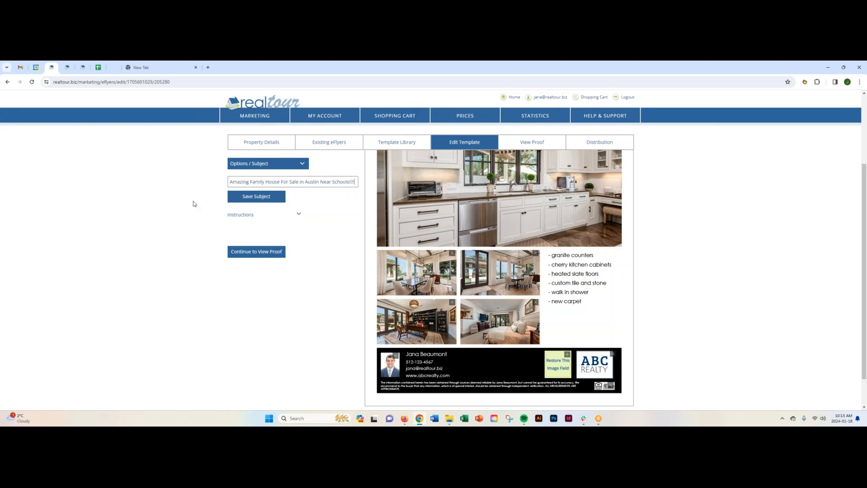
key(BackSpace)
key(BackSpace)
key(BackSpace)
click(230, 200)
- Open the eFlyer's additional links and look over the title and address of the existing virtual tour link
click(266, 164)
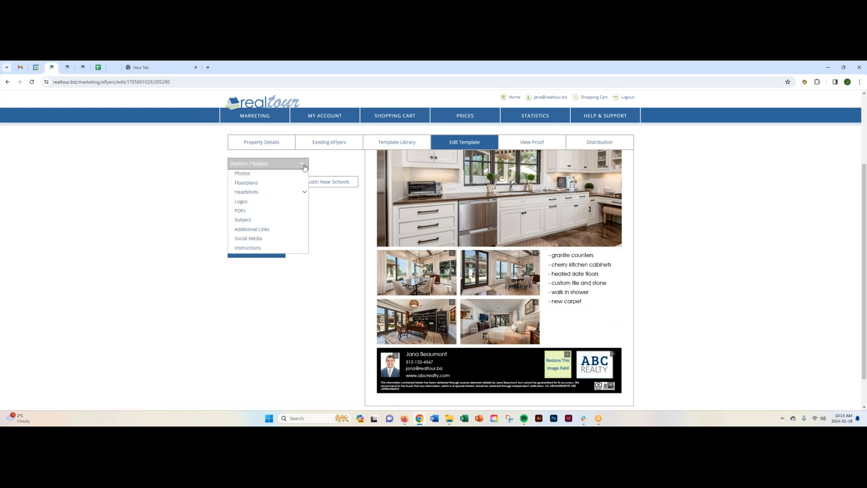
click(253, 228)
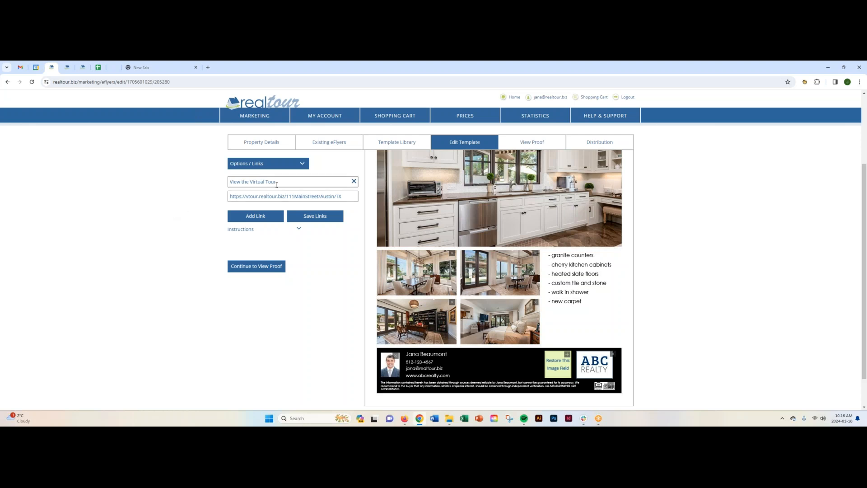
drag(280, 181, 219, 182)
click(342, 197)
drag(342, 197, 181, 208)
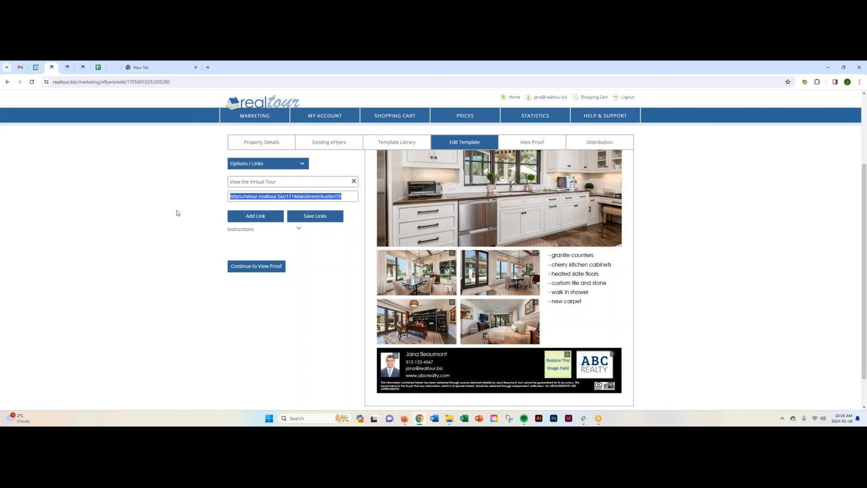
click(177, 210)
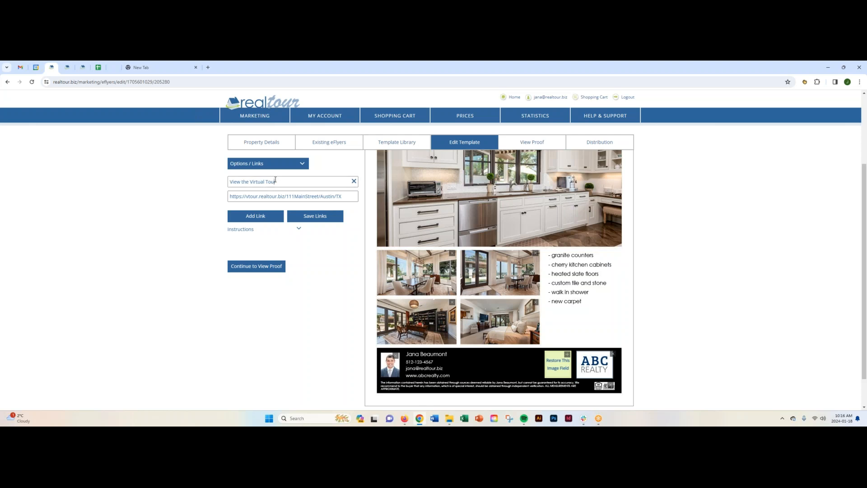
drag(275, 180, 228, 181)
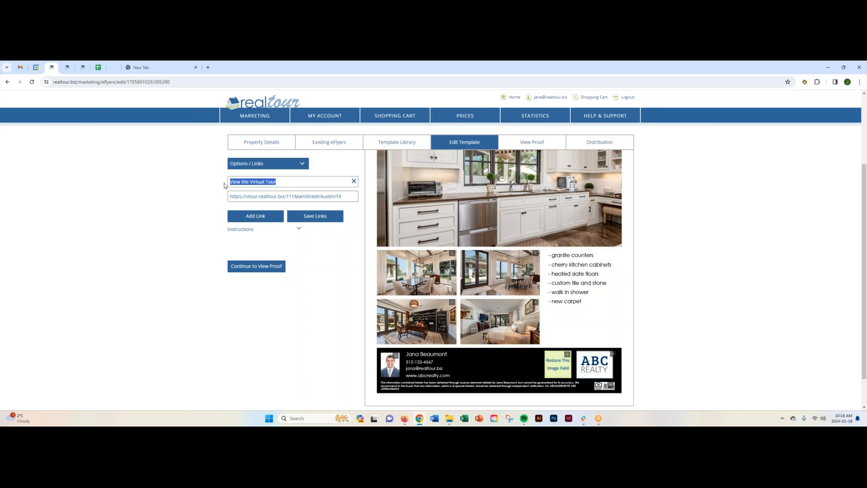
click(283, 181)
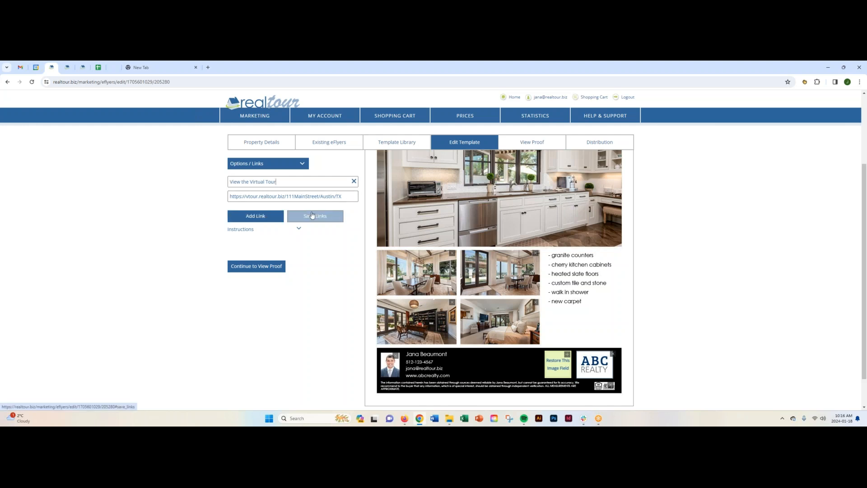
- Add a second link titled "Visit My Website" that points to the agent's website address
click(258, 217)
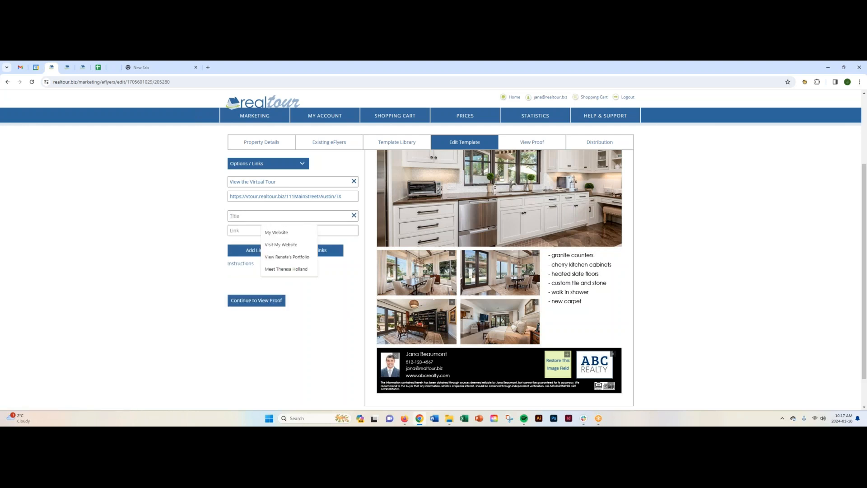
click(274, 244)
click(259, 231)
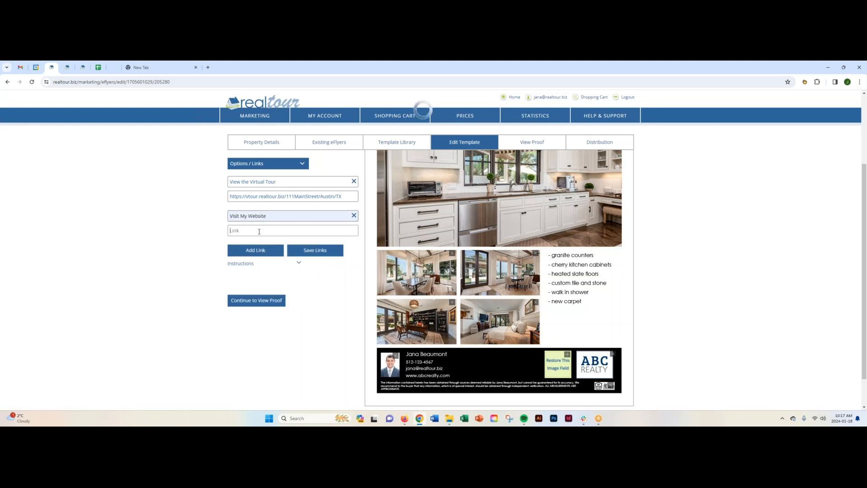
text(w)
click(266, 246)
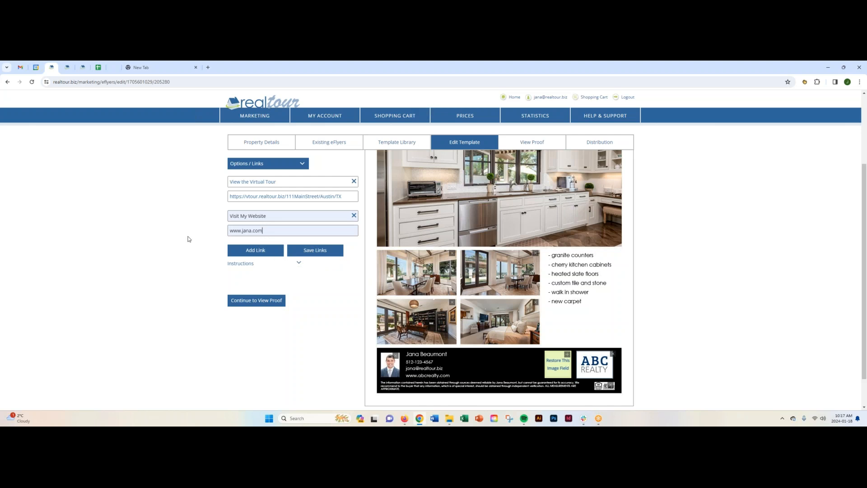
click(259, 251)
click(261, 251)
click(283, 266)
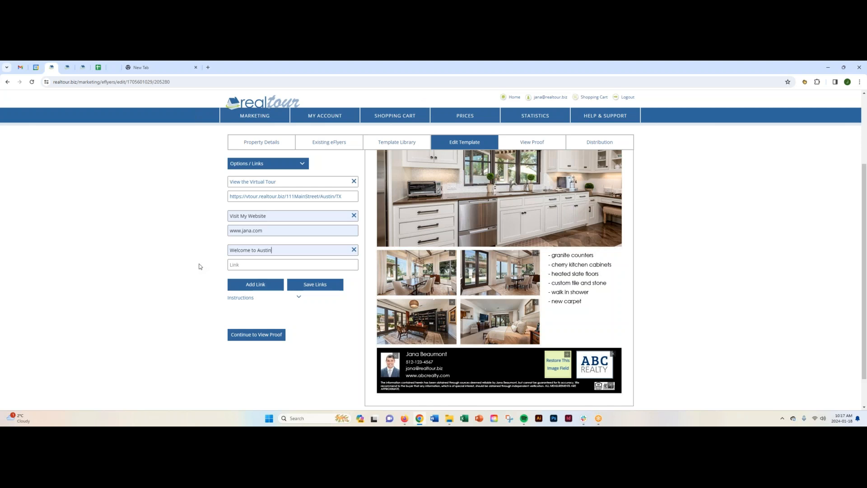
click(231, 265)
click(273, 283)
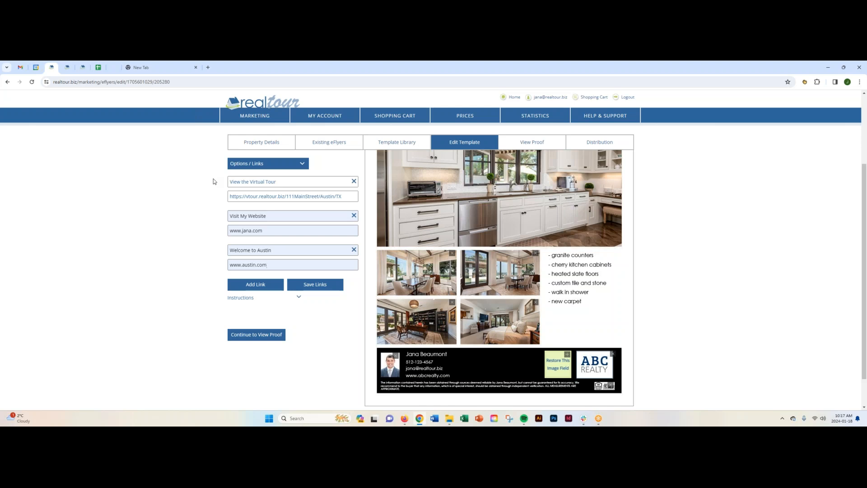
click(316, 285)
drag(270, 216, 198, 223)
click(197, 224)
- View the social media options available for the eFlyer
click(302, 163)
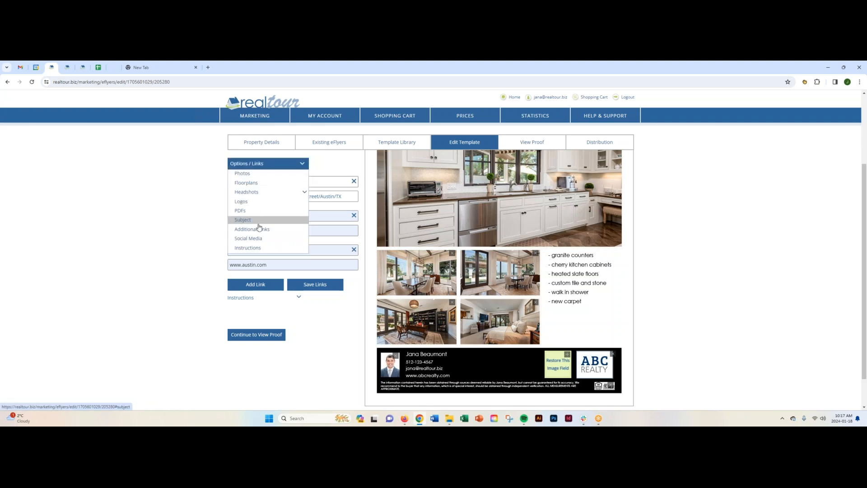
click(258, 239)
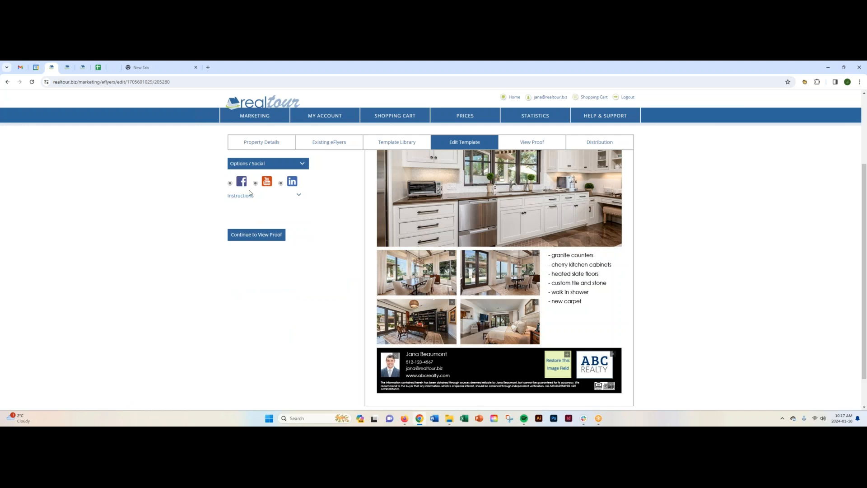
mouse_move(321, 116)
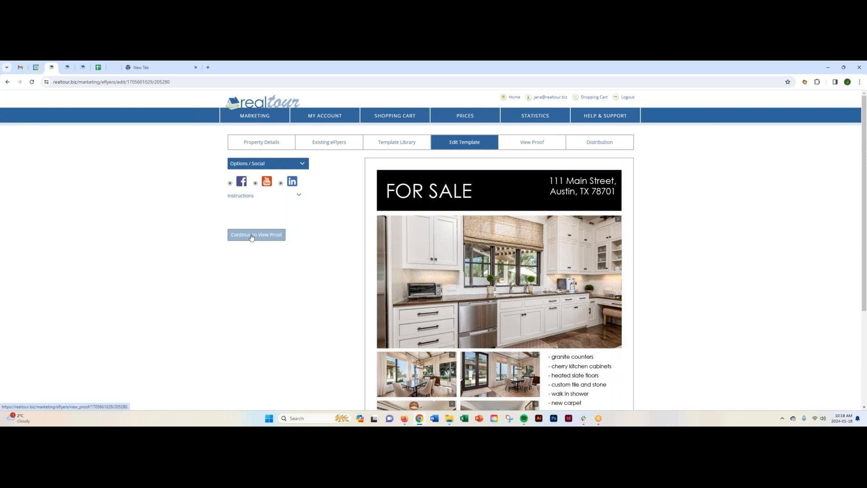
- Open the eFlyer's proof and review its subject line, photos, text and the links below the flyer
click(529, 143)
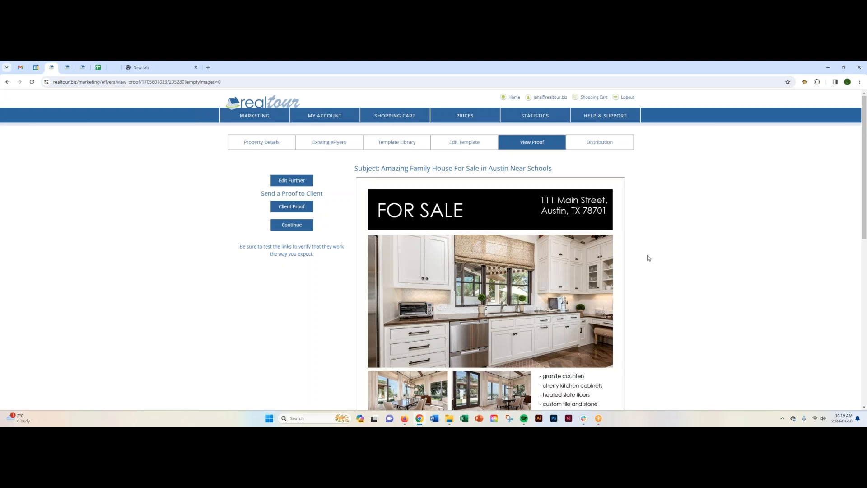
drag(382, 167, 633, 179)
click(635, 180)
scroll(650, 208, down, 3)
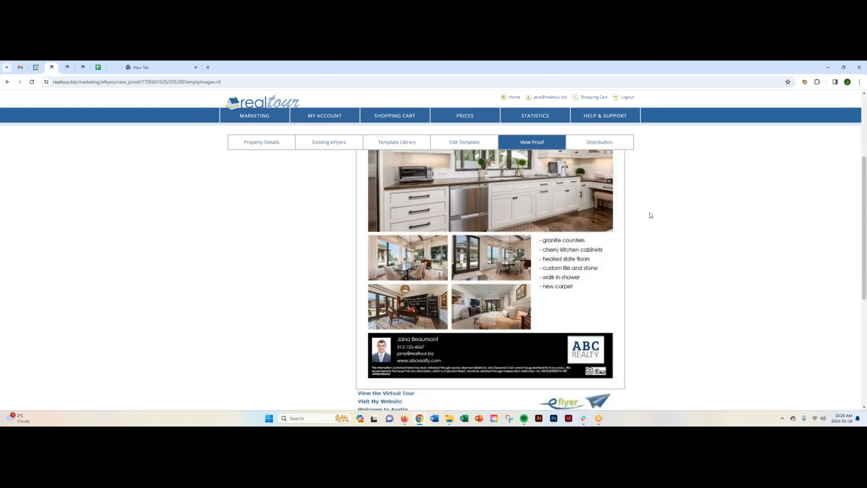
scroll(650, 213, down, 3)
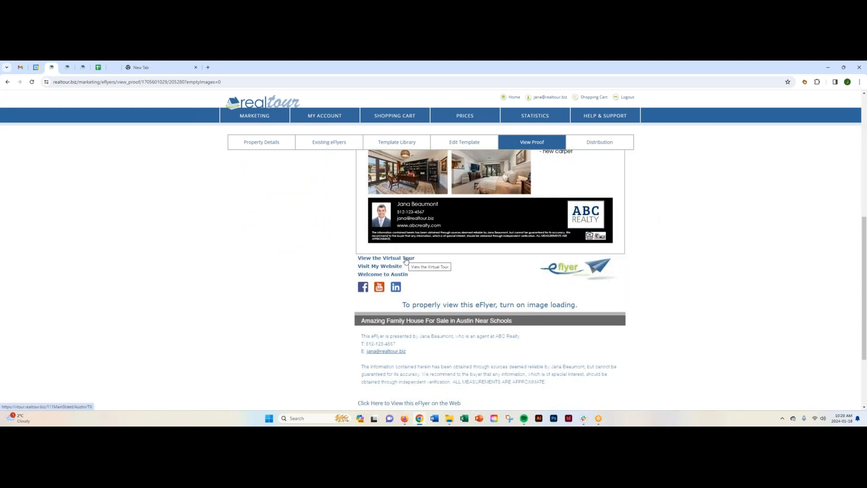
scroll(482, 257, up, 4)
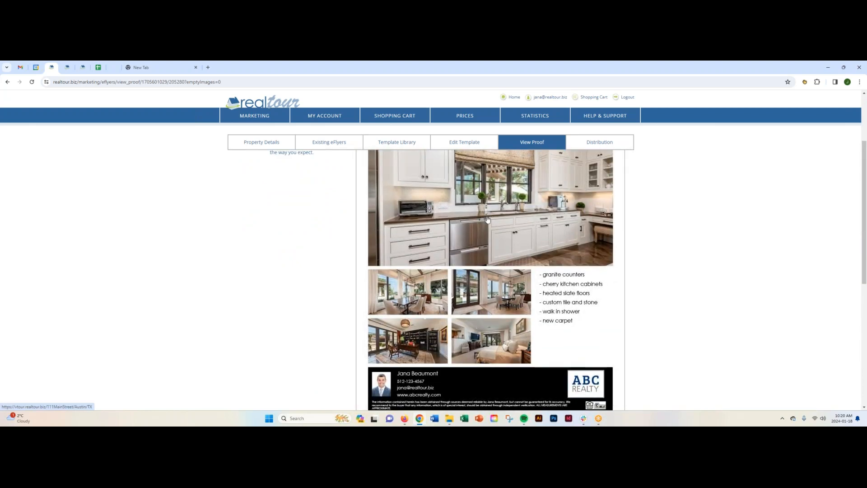
scroll(487, 220, down, 4)
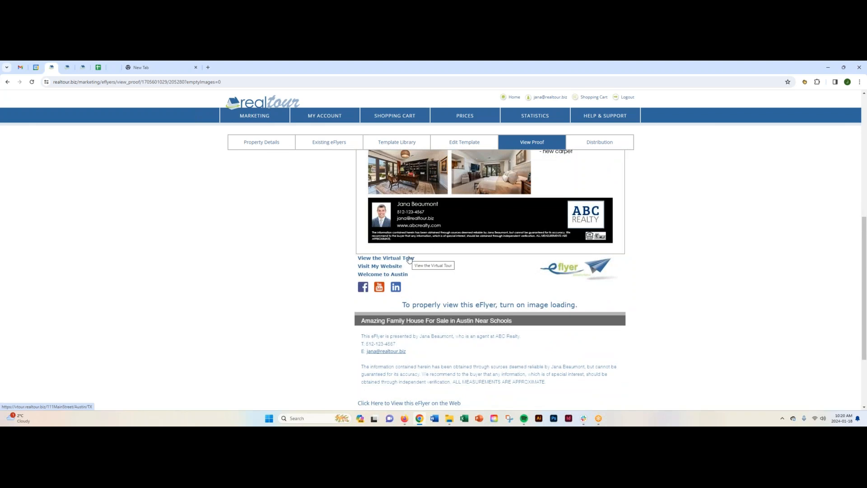
- Test the proof's "Visit My Website" and "Welcome to Austin" links, close each opened page, and check the proof's footer
click(379, 267)
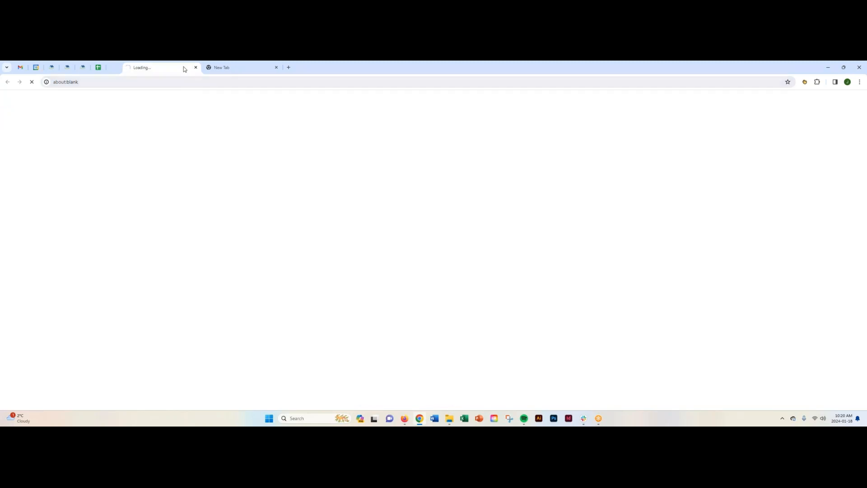
click(196, 67)
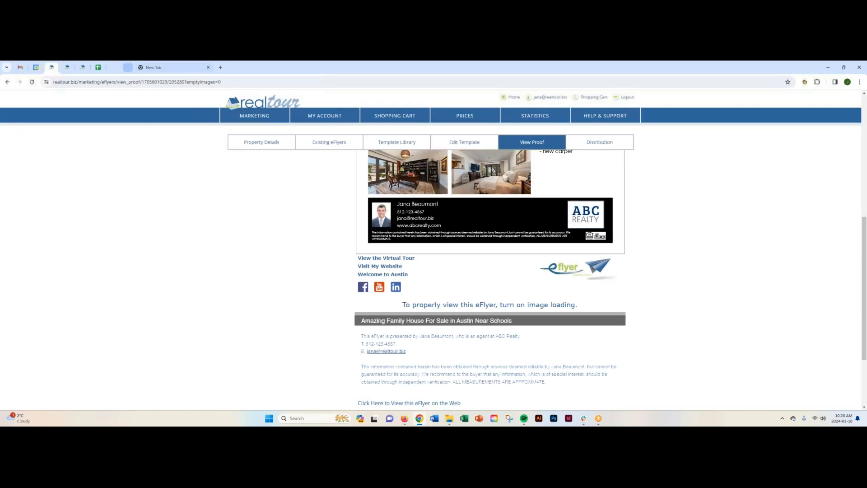
click(391, 274)
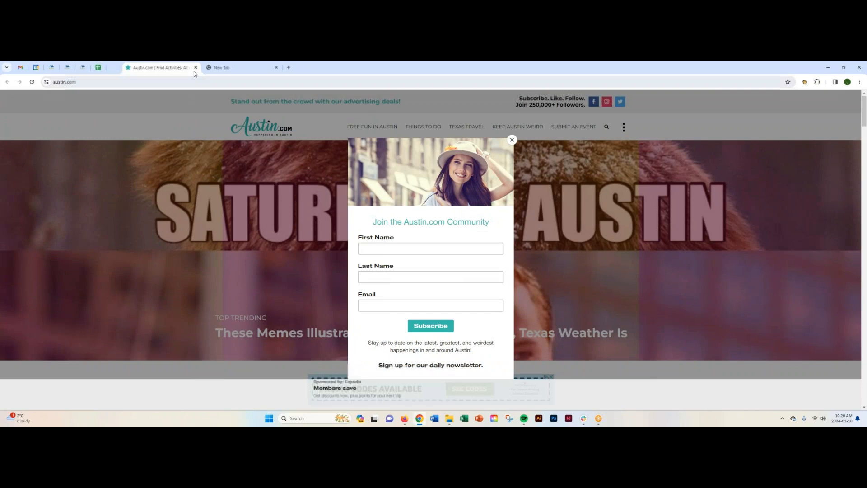
click(196, 68)
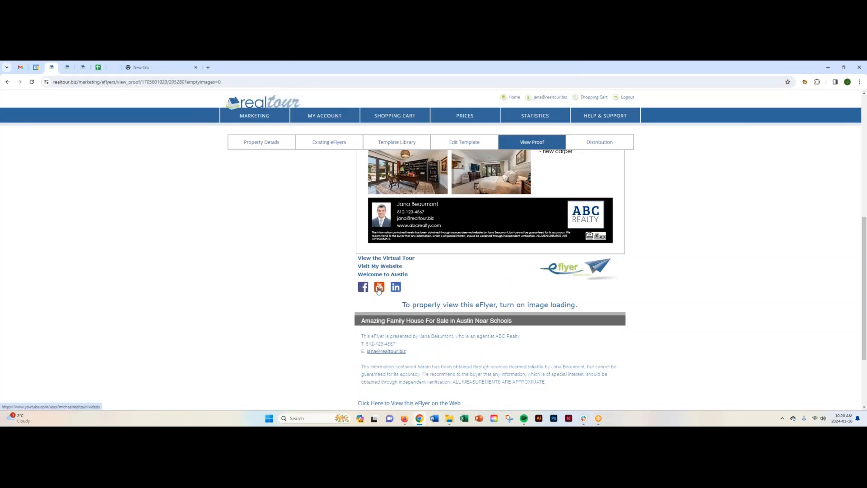
scroll(323, 303, down, 2)
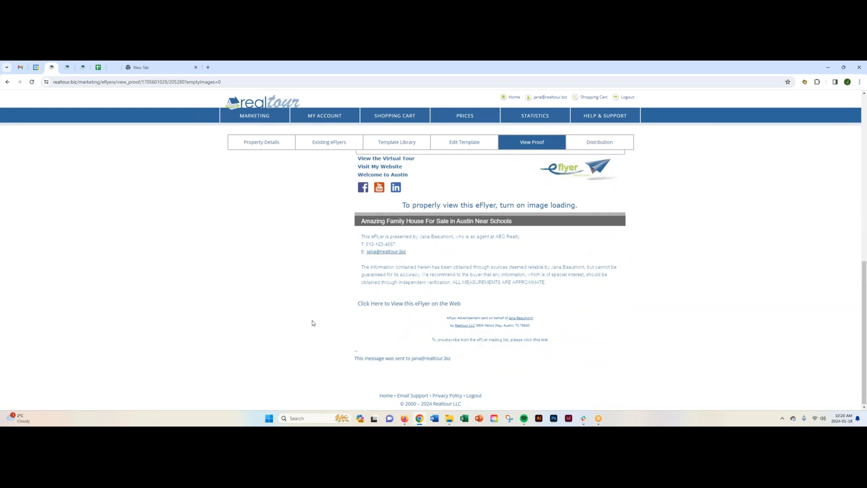
scroll(313, 322, up, 10)
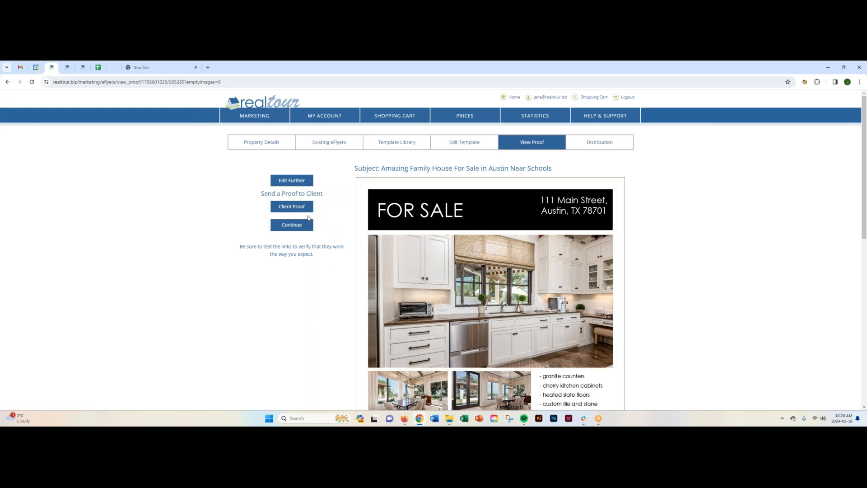
- View the form for sending a proof to the client, reopen the template editor, and return to the proof
click(292, 207)
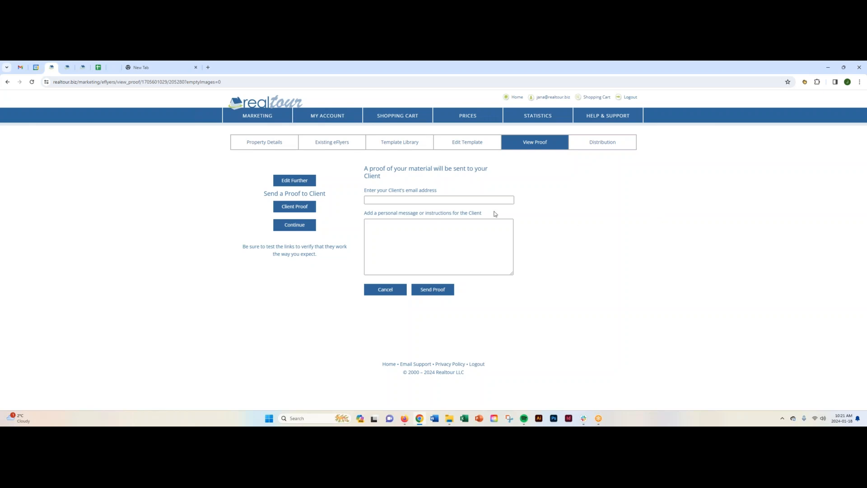
click(302, 181)
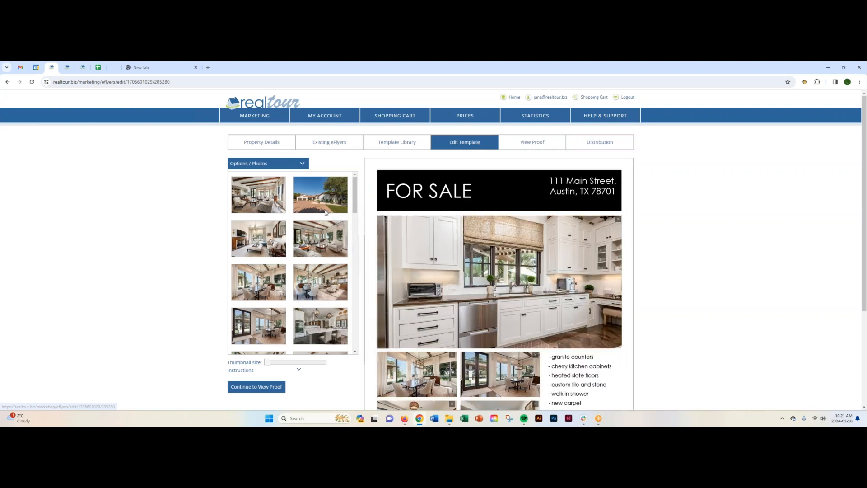
click(540, 142)
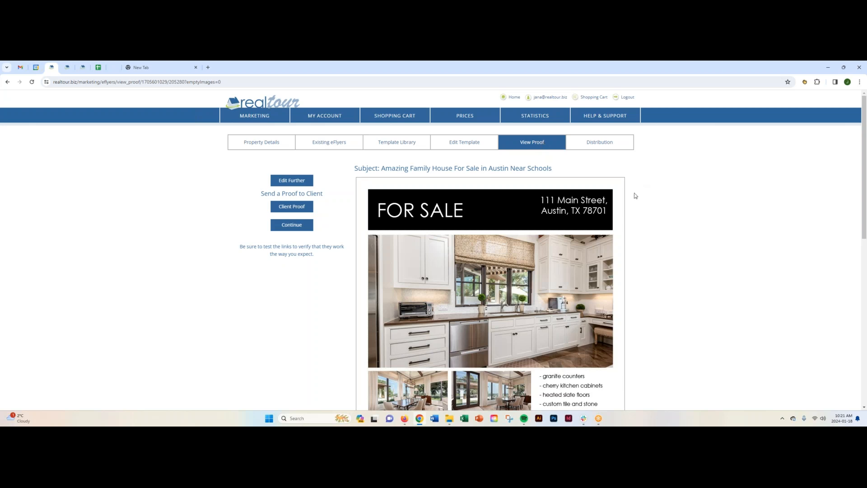
- Open the eFlyer's distribution settings and shrink target Area 1 to a small rectangle around the property's map marker
click(598, 144)
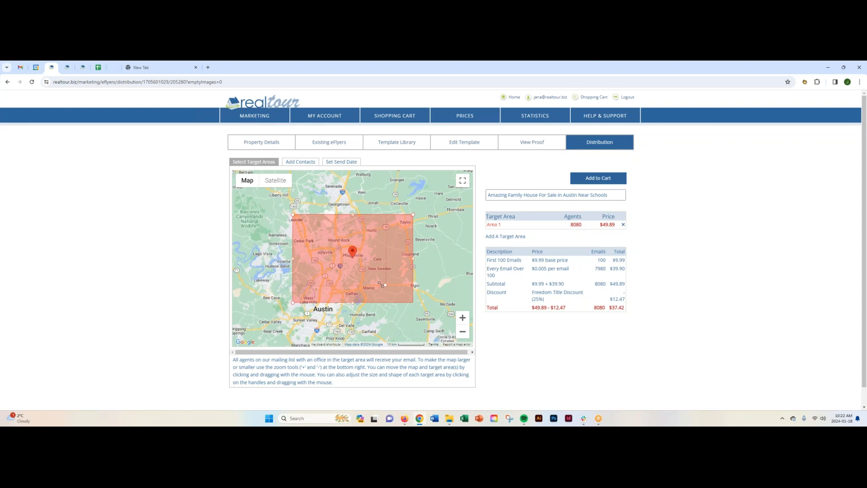
drag(370, 280, 370, 280)
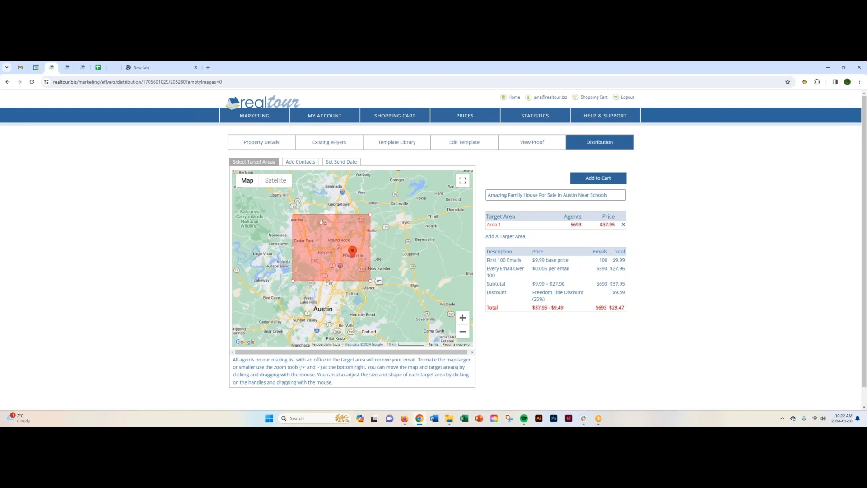
drag(293, 214, 337, 219)
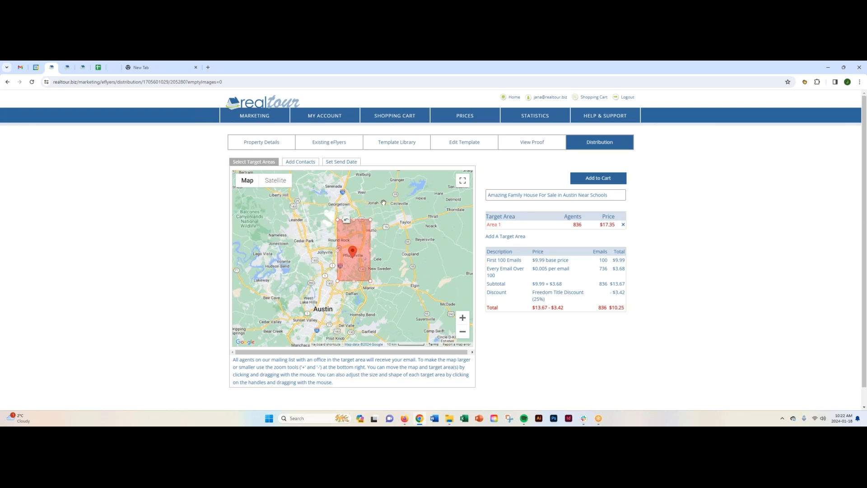
drag(354, 220, 353, 234)
drag(353, 281, 352, 268)
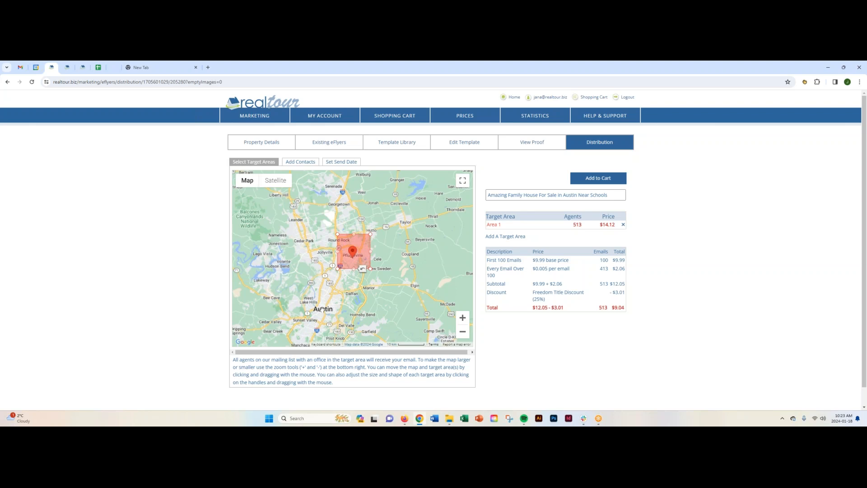
- Add a second target area and place it over central Austin, separate from Area 1
click(503, 236)
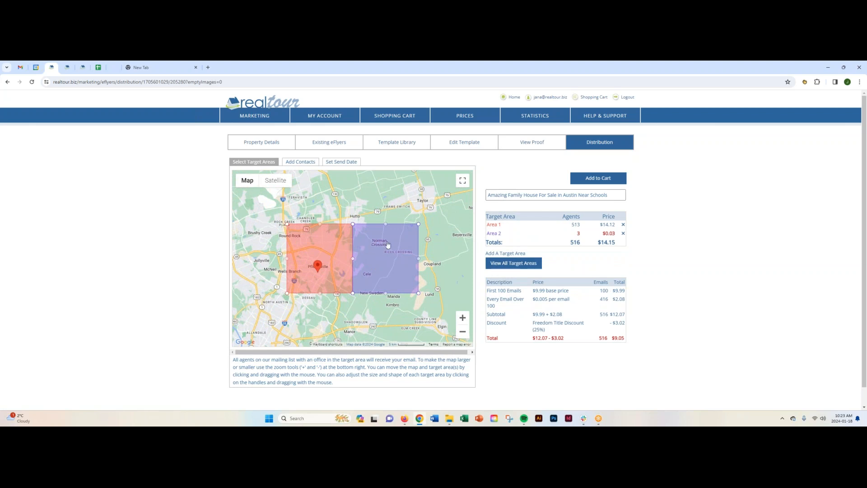
click(462, 332)
drag(424, 277, 448, 218)
drag(397, 200, 330, 254)
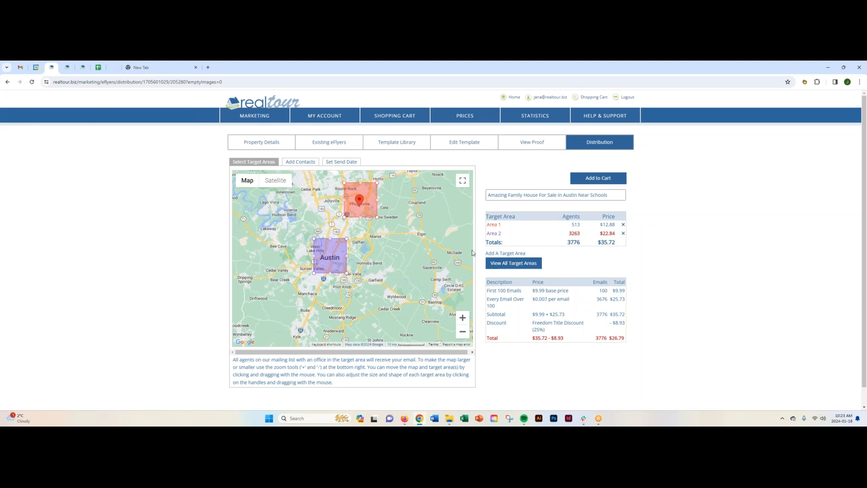
- Survey the wider Texas map as far as Dallas and Fort Worth, and return to the Austin target areas
click(463, 333)
click(463, 333)
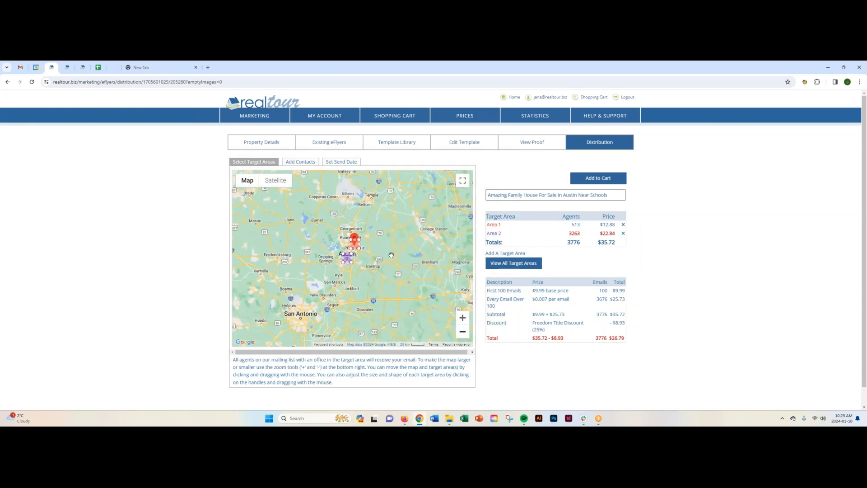
drag(398, 253, 342, 340)
drag(351, 188, 379, 230)
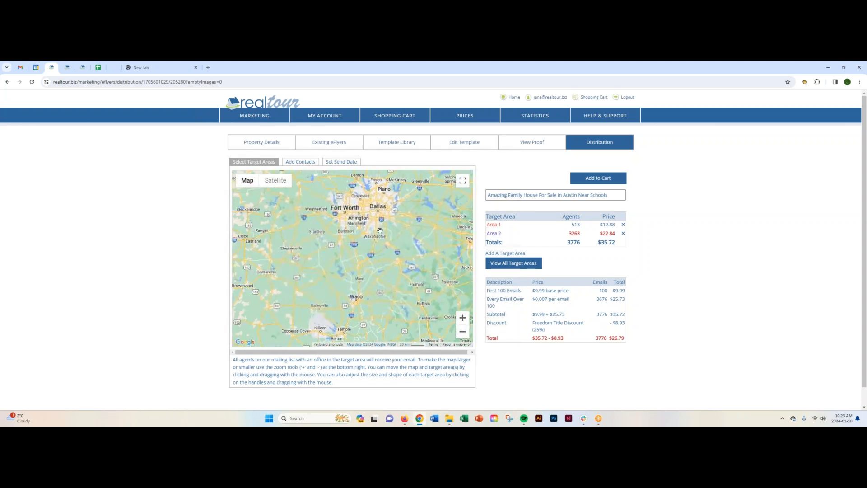
drag(405, 314, 345, 179)
drag(377, 268, 438, 280)
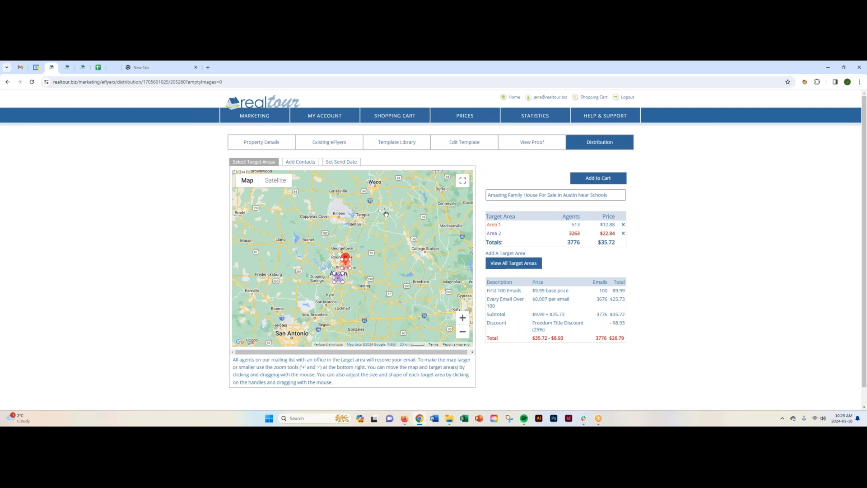
click(465, 320)
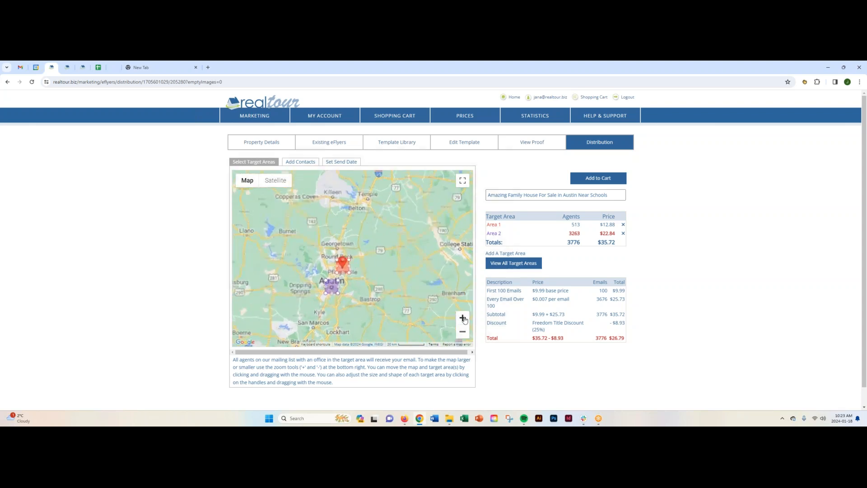
mouse_move(397, 286)
mouse_down()
mouse_move(434, 244)
mouse_move(400, 284)
mouse_up()
click(462, 317)
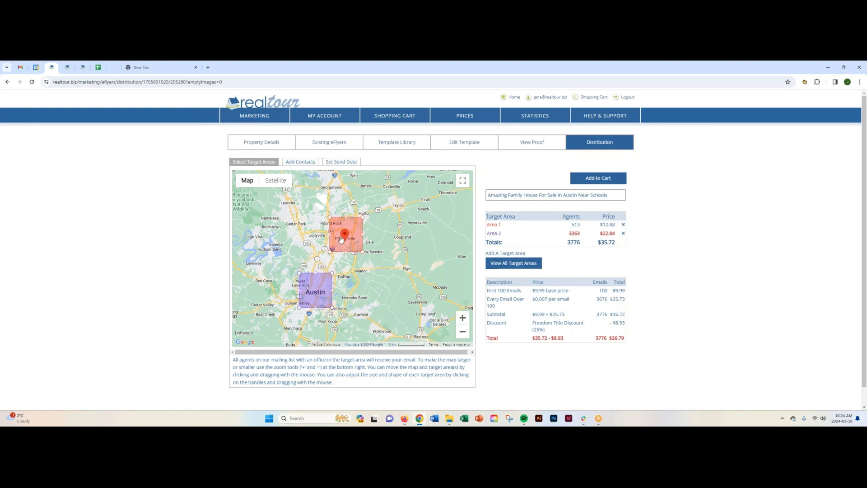
- Delete target Area 2 and enlarge Area 1 westward around Round Rock and Jollyville
click(623, 234)
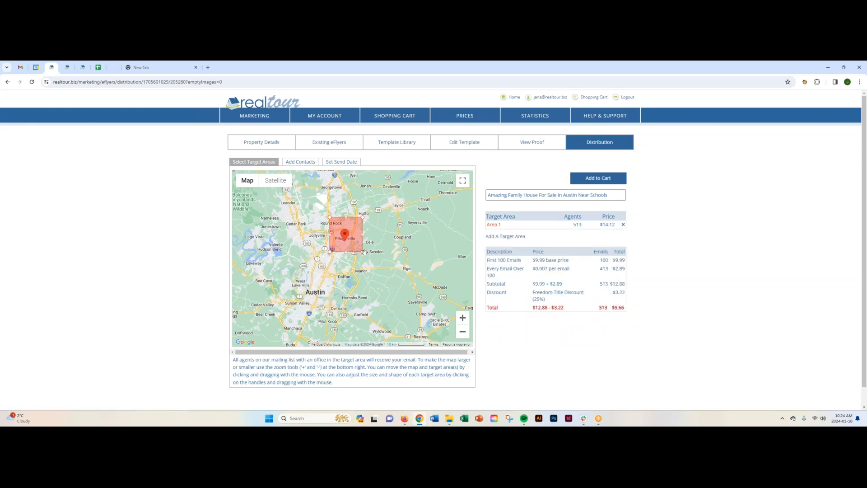
mouse_move(363, 252)
mouse_down()
mouse_move(368, 258)
mouse_move(351, 249)
mouse_up()
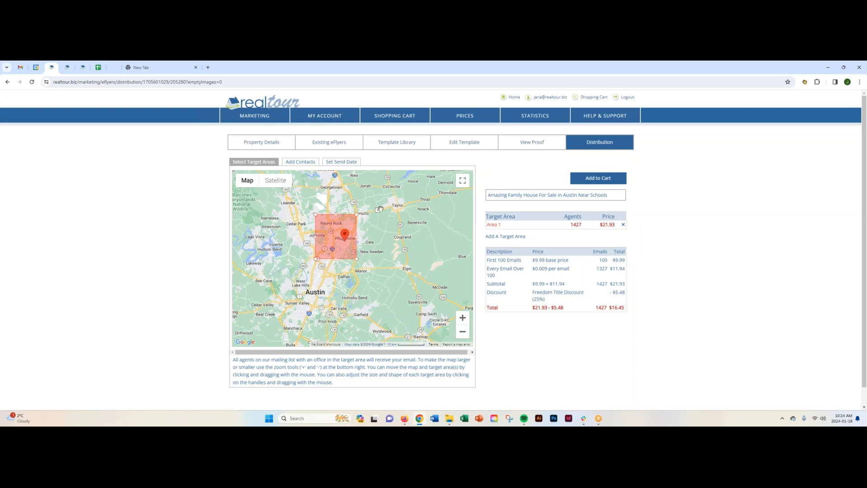
- Examine the contact options for the eFlyer: address box, distribution list name and saved distribution lists, comparing them with the target areas
click(301, 162)
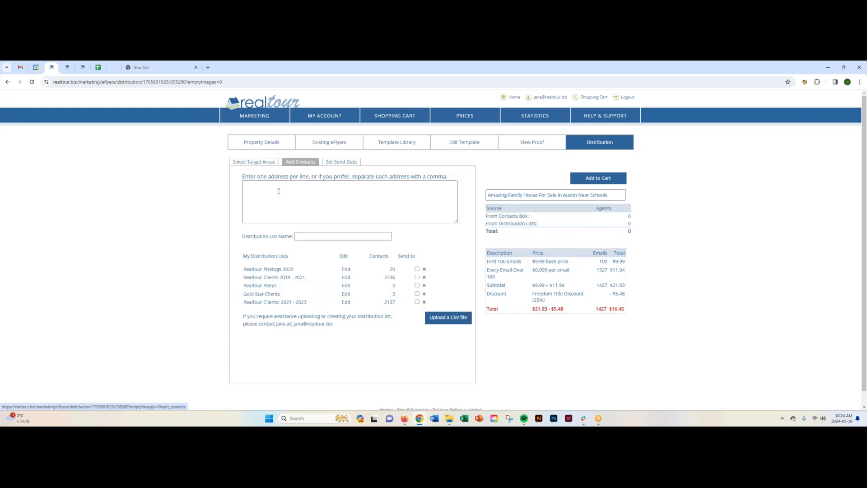
click(254, 162)
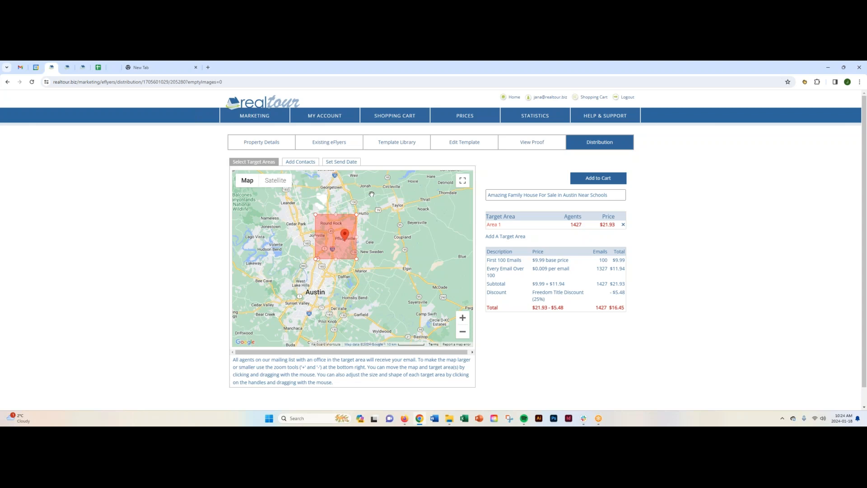
click(299, 164)
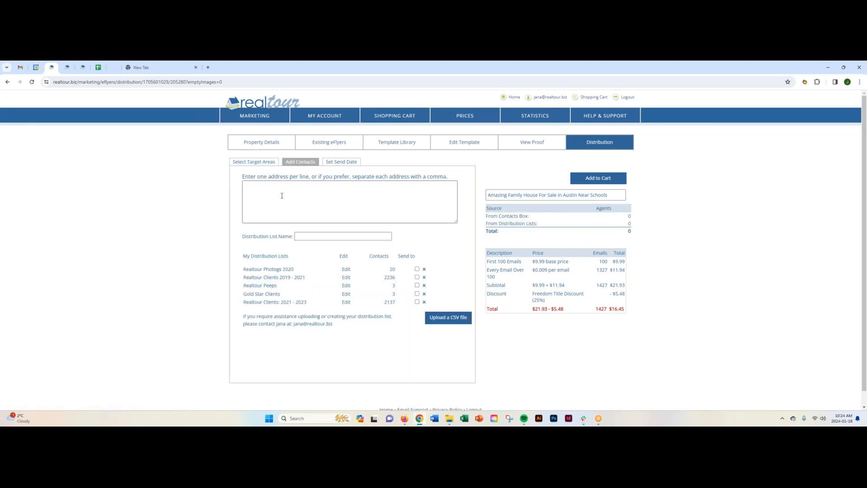
click(254, 188)
click(302, 235)
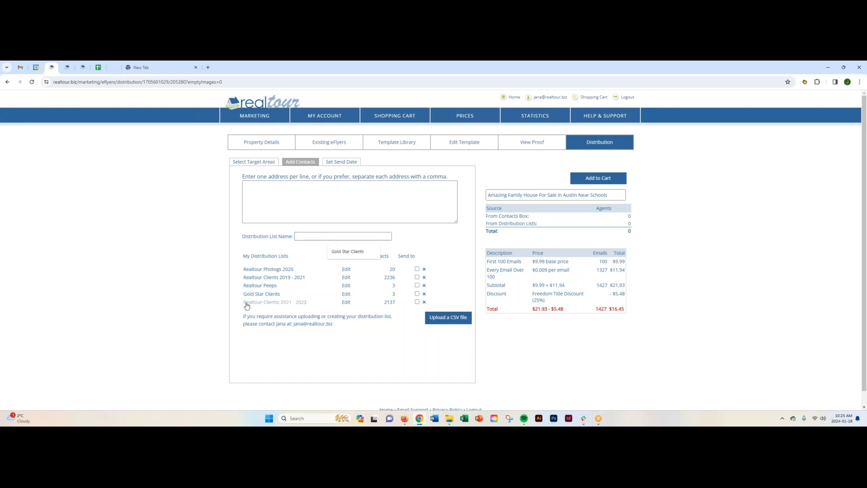
click(231, 277)
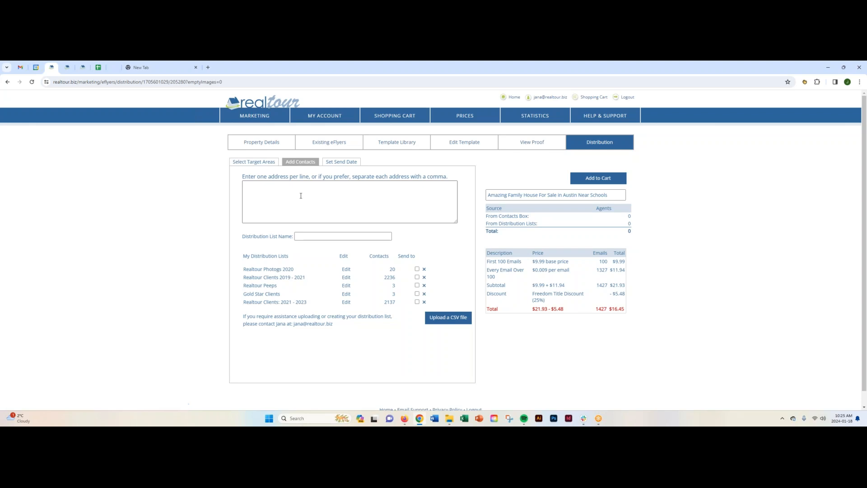
click(252, 162)
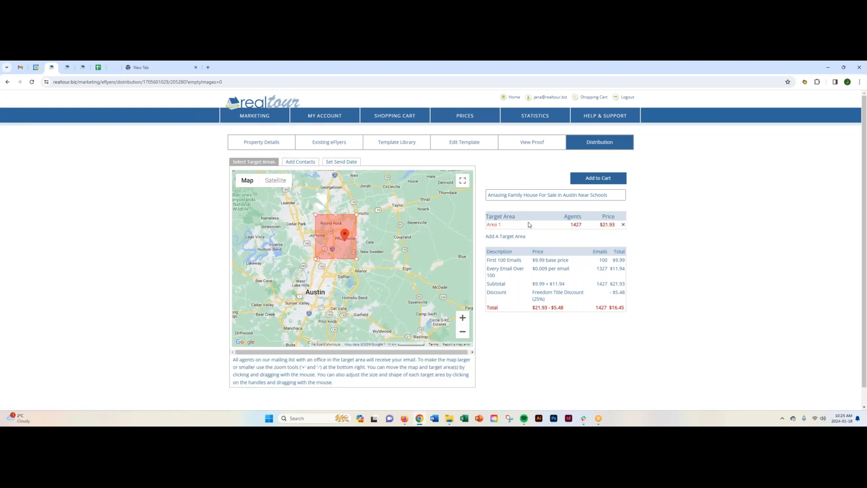
click(300, 162)
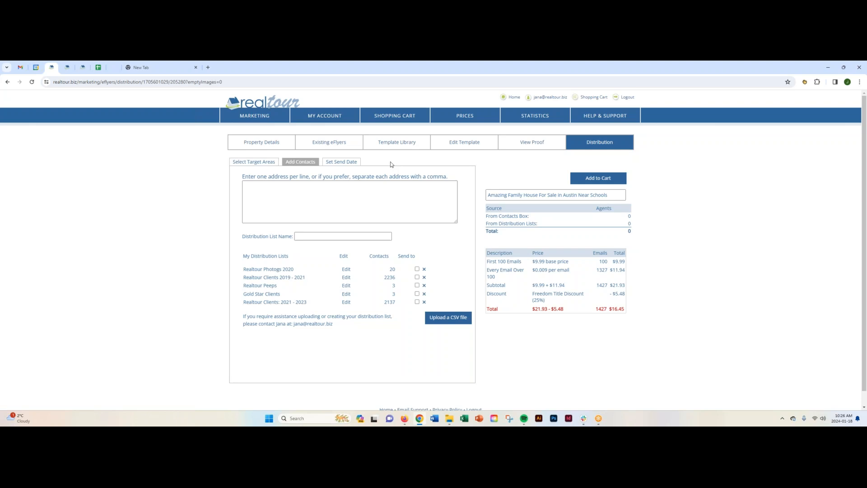
- Schedule the eFlyer to be sent on January 19 in the Early Morning (6 - 9am) slot
click(340, 163)
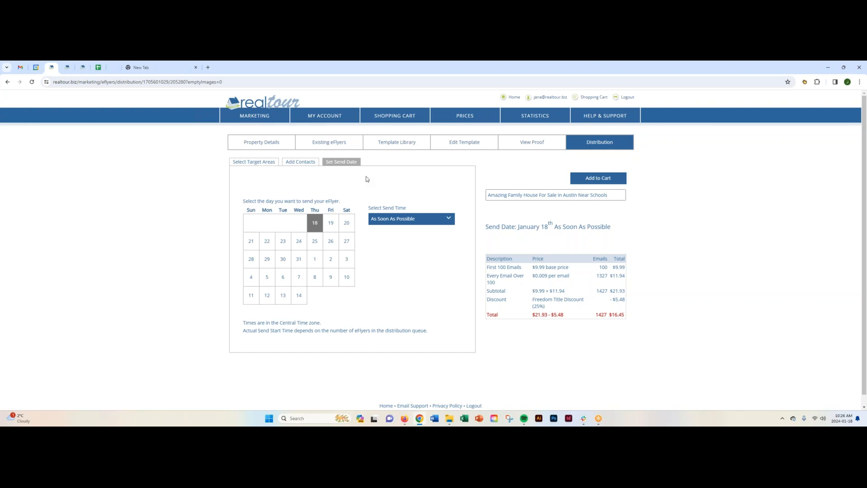
click(331, 223)
click(449, 222)
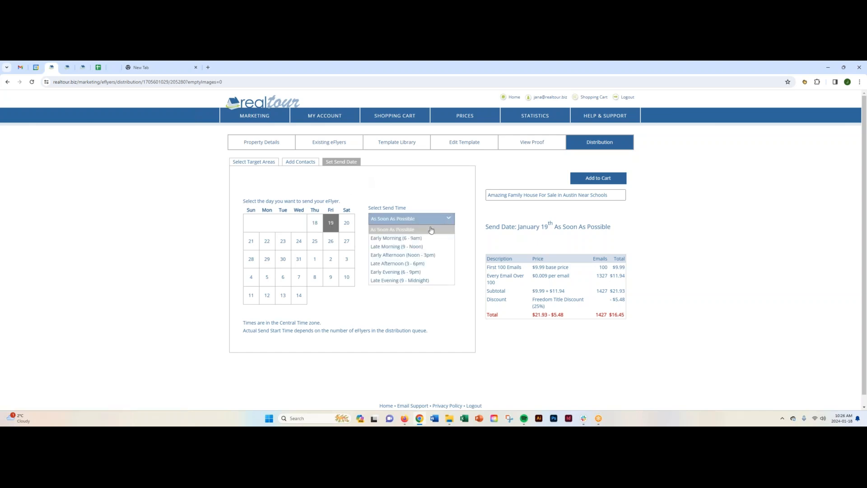
click(395, 241)
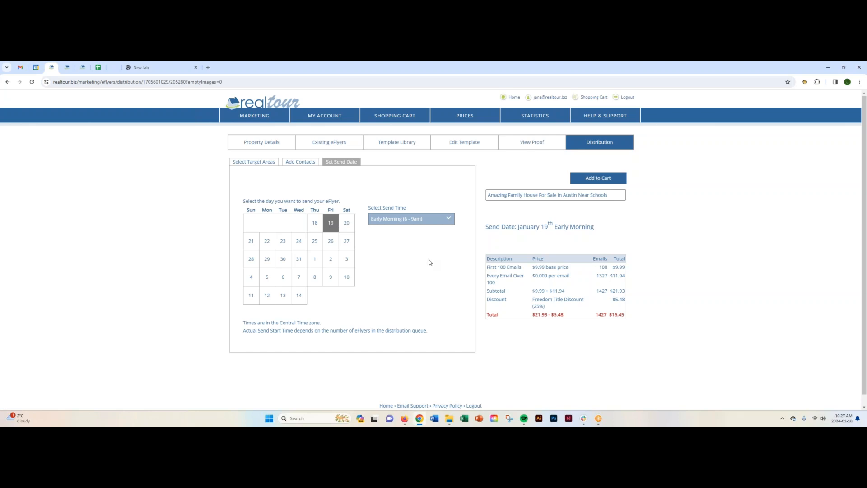
- Add the eFlyer blast to the cart and, after checking its Freedom Title discount, delete the order
click(593, 180)
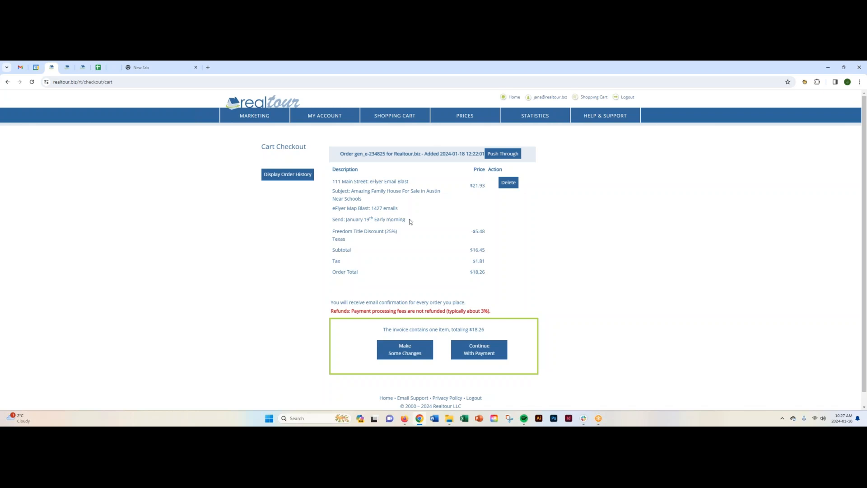
drag(385, 231, 398, 233)
click(470, 232)
drag(470, 232, 490, 232)
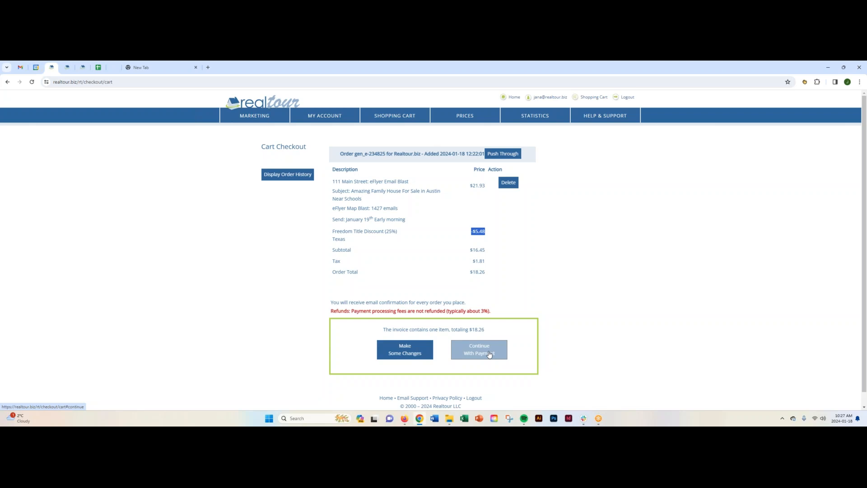
click(508, 183)
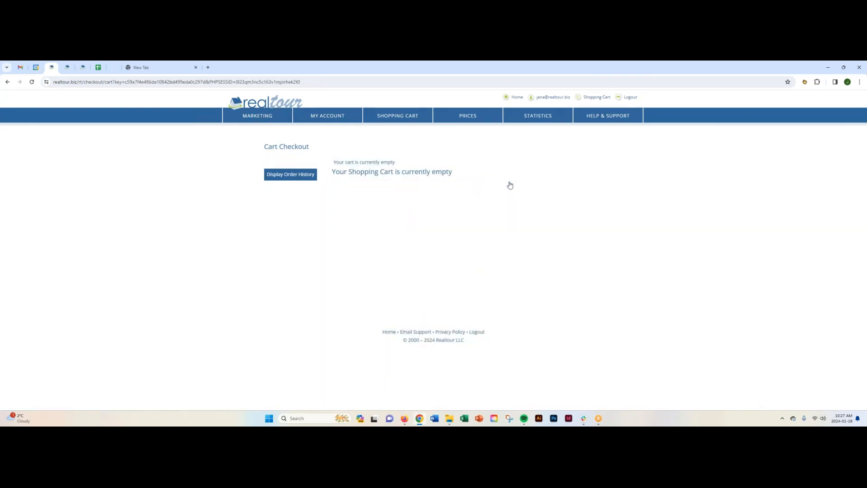
- Return to the dashboard, open Print Materials, and open the template library for the 111 Main Street listing
click(265, 102)
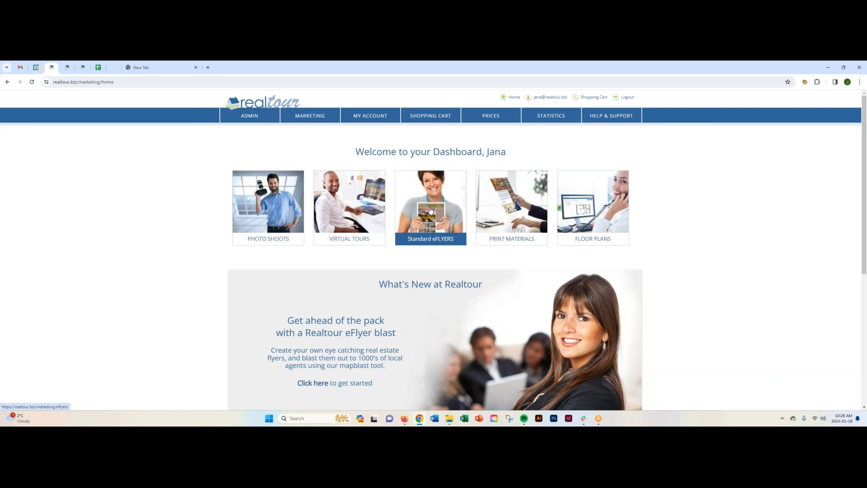
click(506, 207)
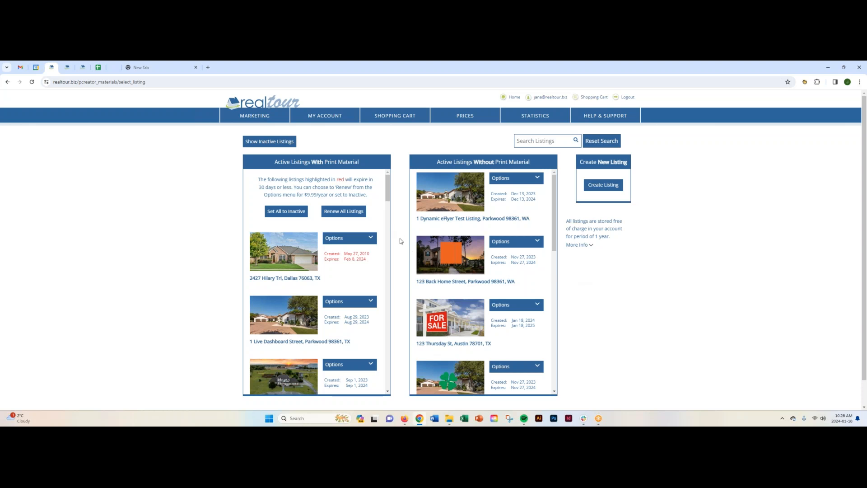
scroll(401, 237, down, 2)
scroll(387, 254, down, 2)
scroll(387, 254, down, 5)
click(371, 193)
click(343, 213)
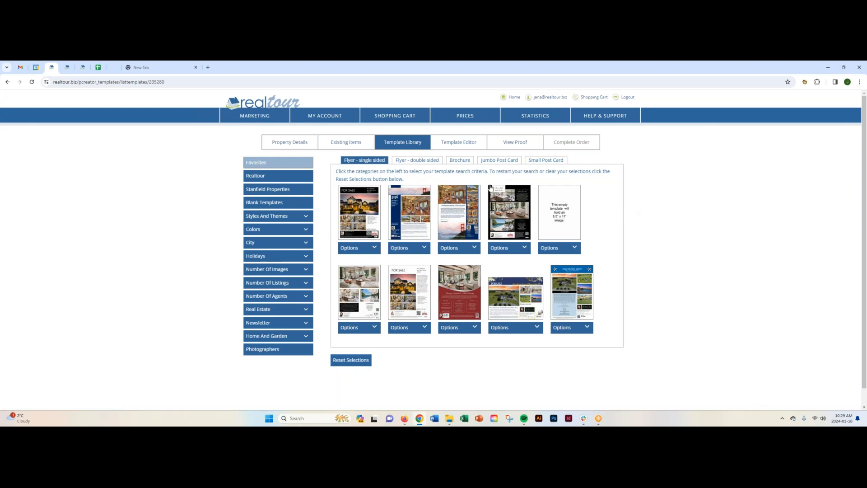
- Browse the double-sided flyer templates and select the red and white one in the first row
click(417, 160)
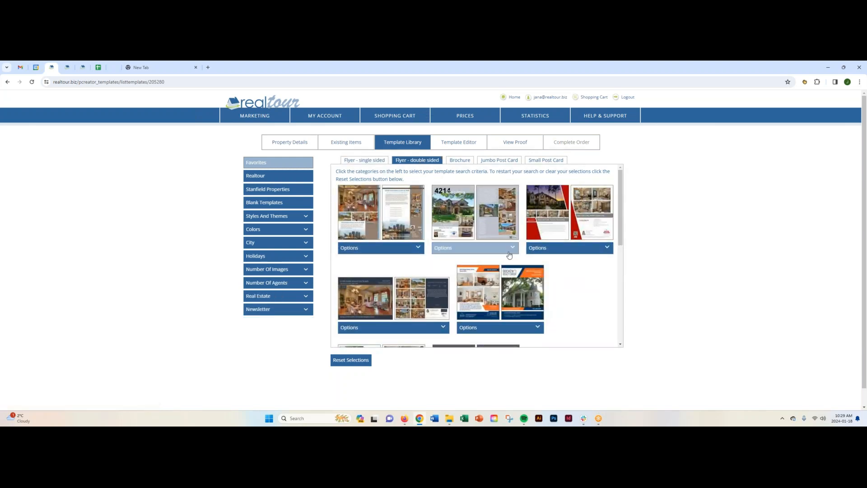
scroll(469, 273, down, 2)
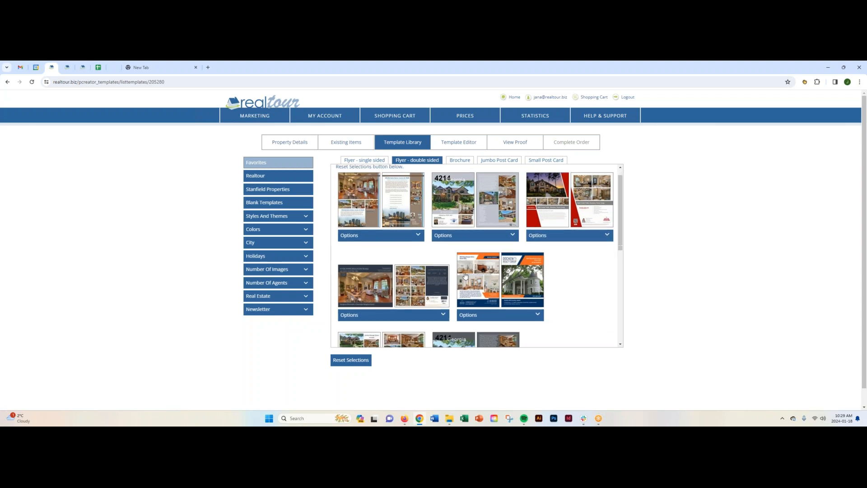
scroll(487, 277, up, 1)
scroll(487, 277, up, 2)
click(587, 247)
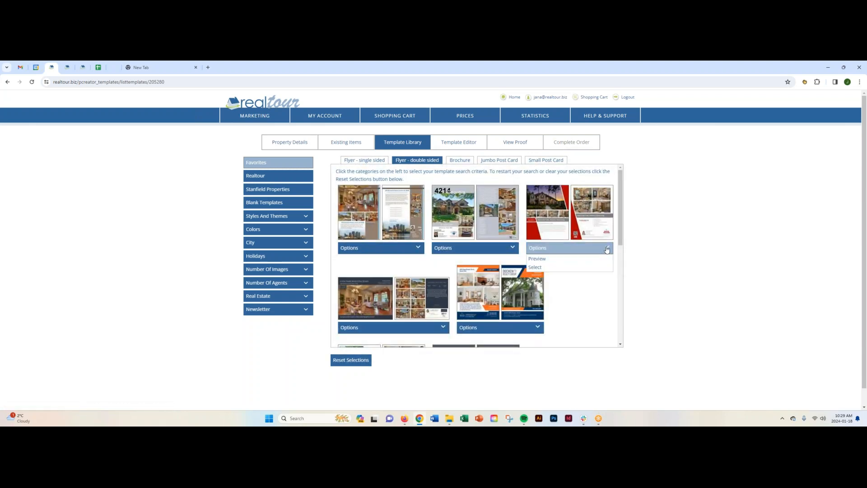
click(560, 273)
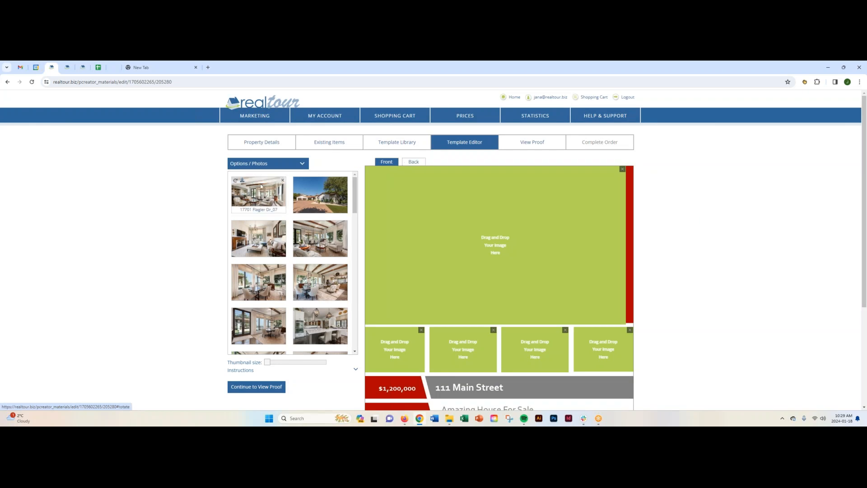
- Fill the flyer front's large frame and four small frames with interior photos of the house, and save the images
drag(255, 194, 402, 291)
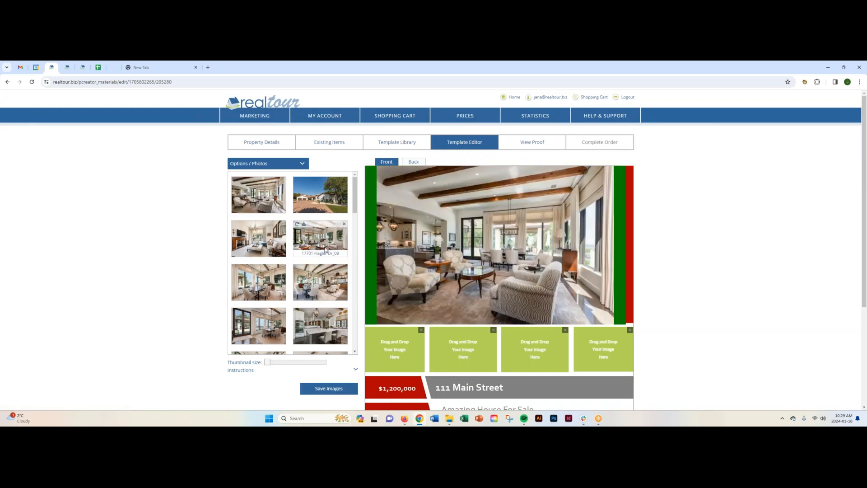
drag(266, 328, 463, 350)
drag(320, 325, 564, 348)
drag(259, 239, 603, 350)
click(329, 388)
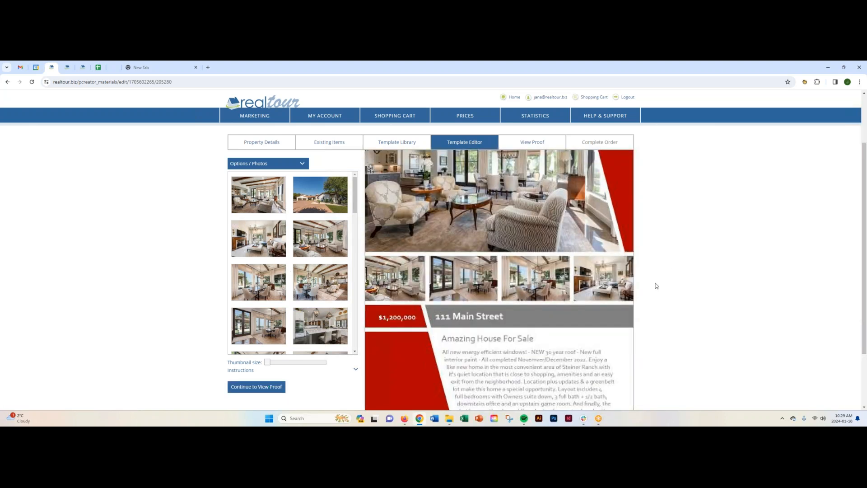
- Check the flyer front's photos, price, headline and description, and open the flyer's back side
scroll(656, 286, down, 2)
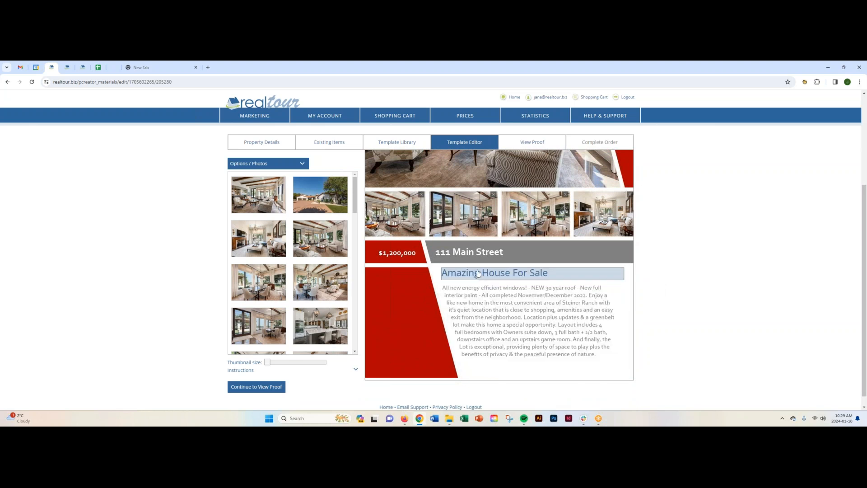
scroll(520, 242, up, 3)
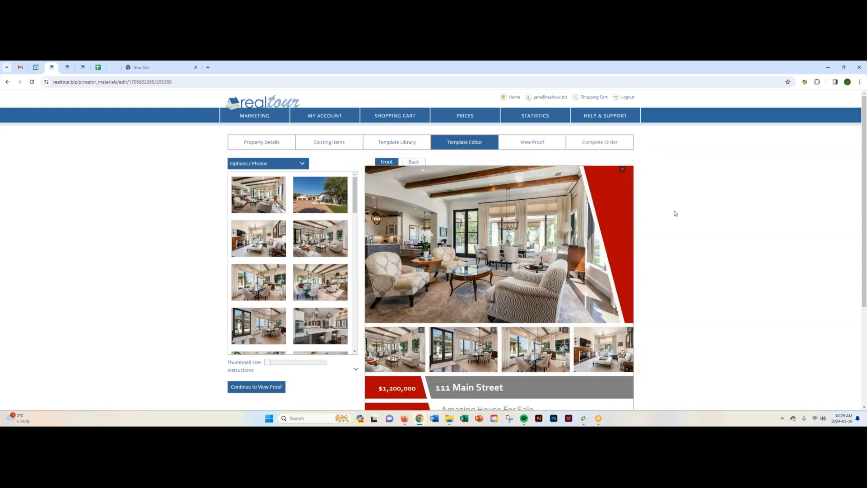
scroll(676, 262, down, 2)
scroll(678, 263, up, 2)
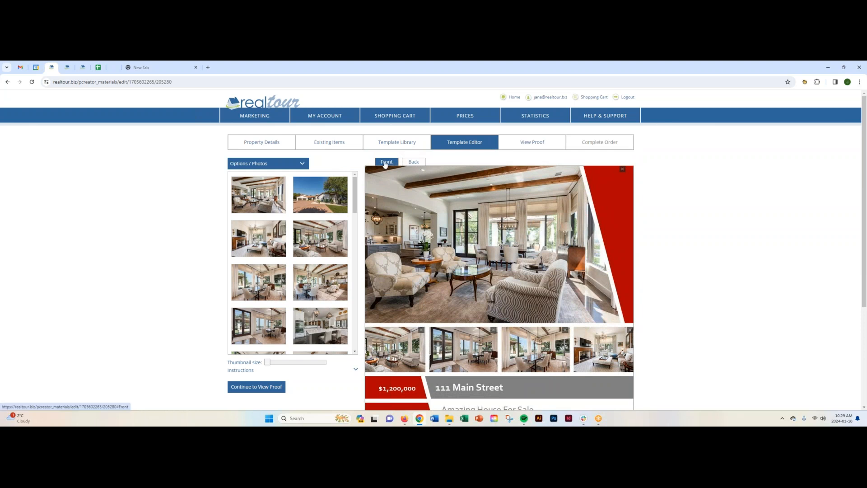
click(411, 163)
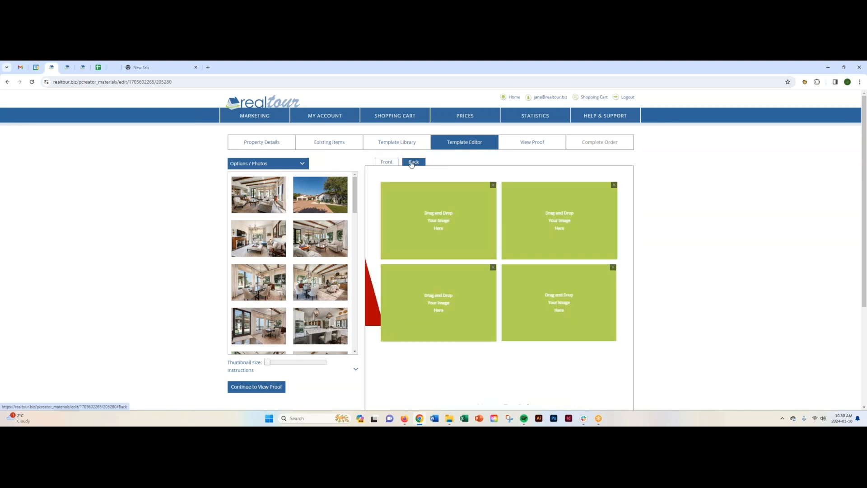
- Fill the four image frames on the flyer's back with living and dining area photos, and save the images
scroll(561, 256, down, 3)
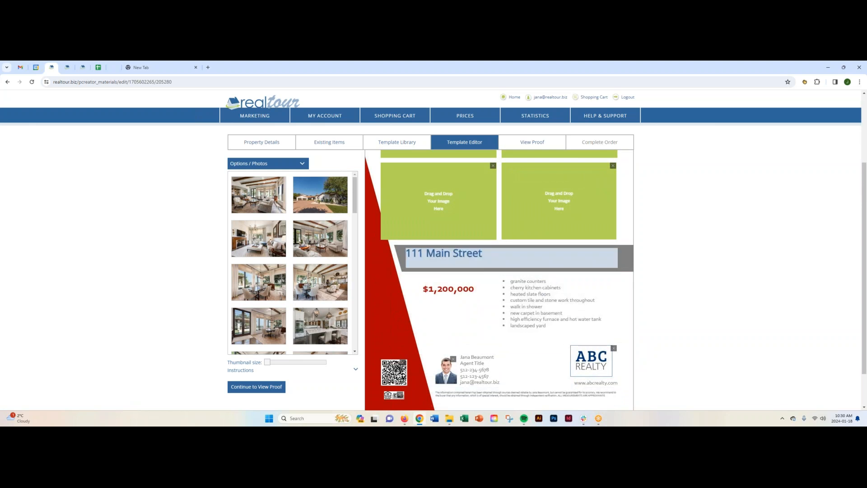
scroll(503, 210, up, 3)
drag(259, 238, 438, 216)
drag(320, 282, 385, 311)
drag(259, 326, 555, 235)
drag(320, 289, 543, 298)
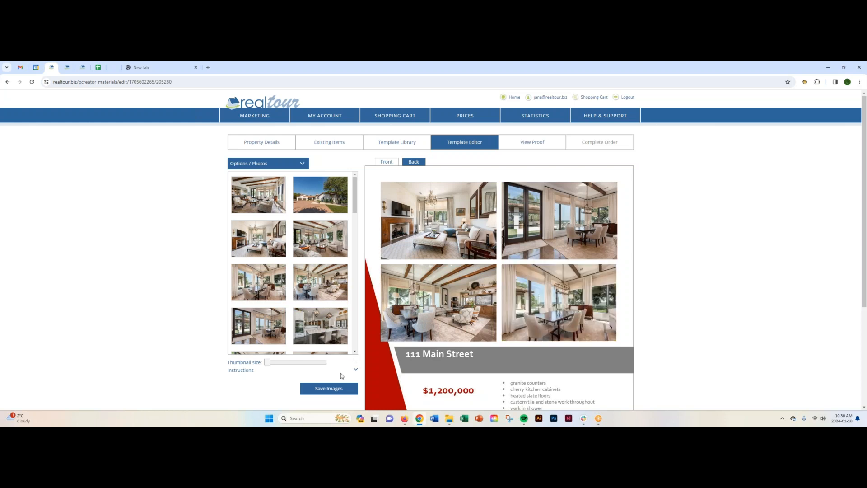
click(333, 388)
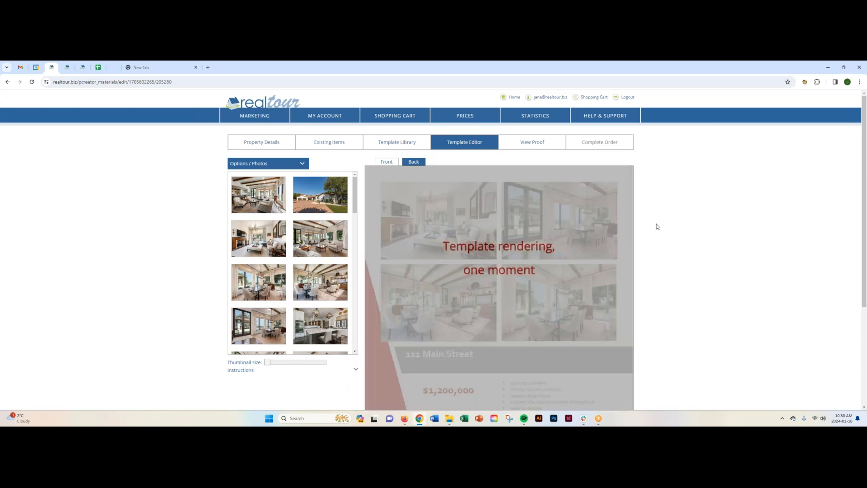
- Check the flyer's back layout, review the flyer's proof, and proceed to completing the order
scroll(657, 235, down, 3)
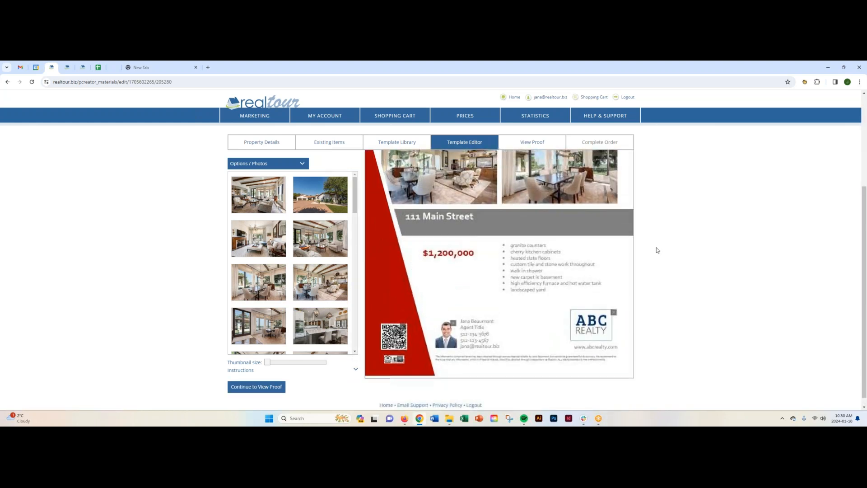
click(533, 144)
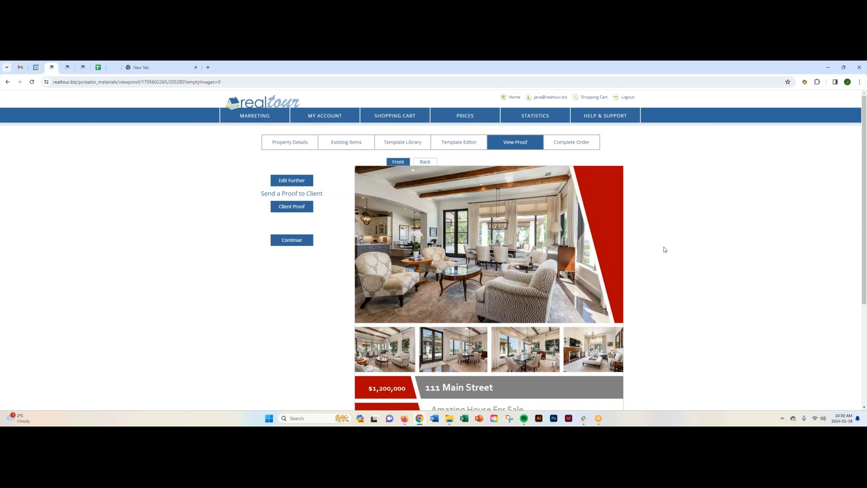
scroll(663, 248, down, 3)
scroll(663, 248, up, 3)
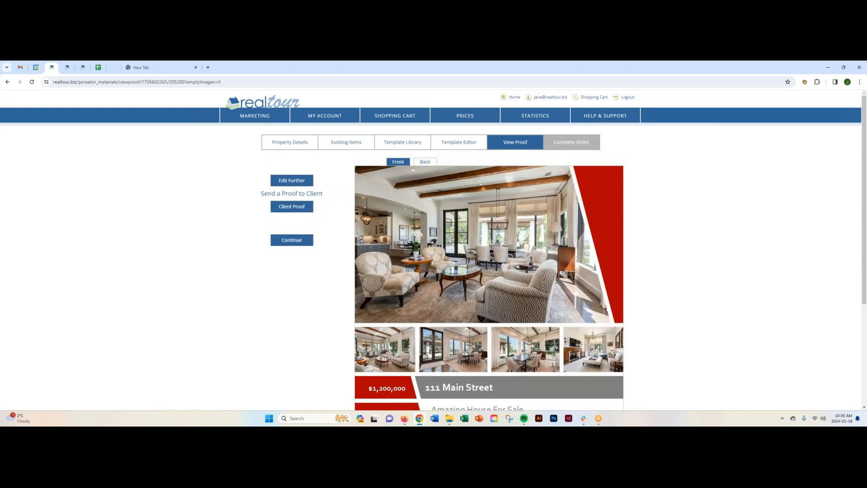
click(582, 147)
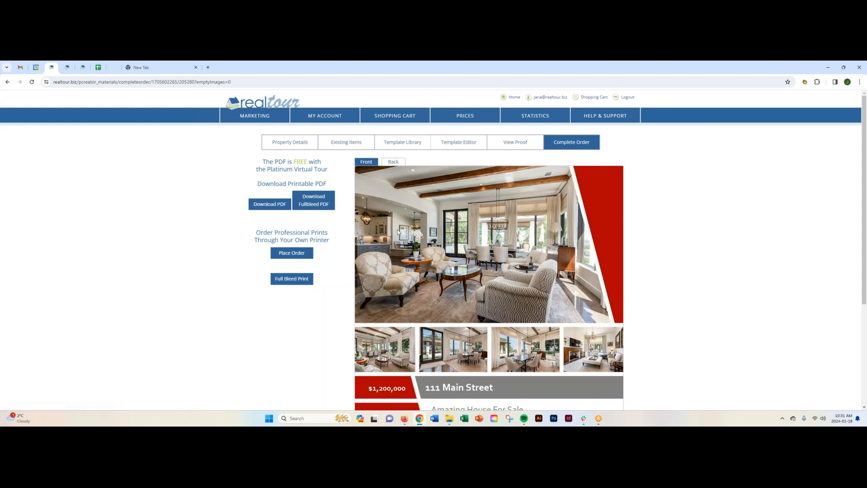
- Return to the dashboard and open the Help & Support page
click(260, 104)
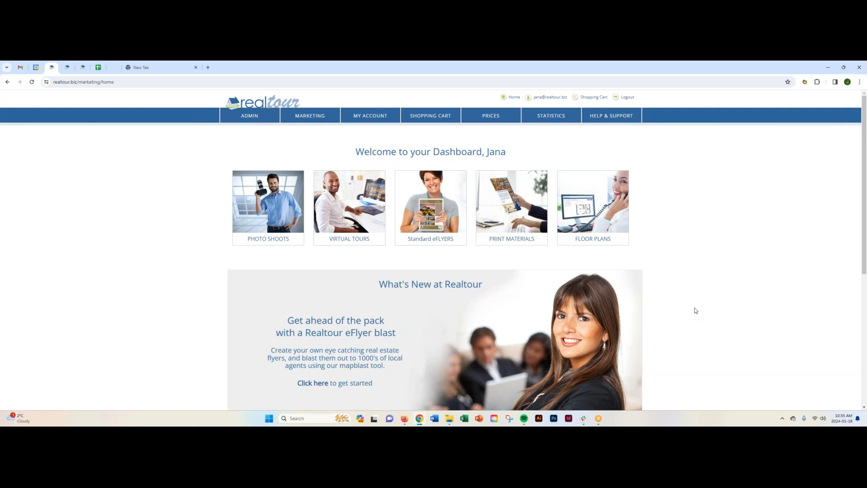
click(612, 118)
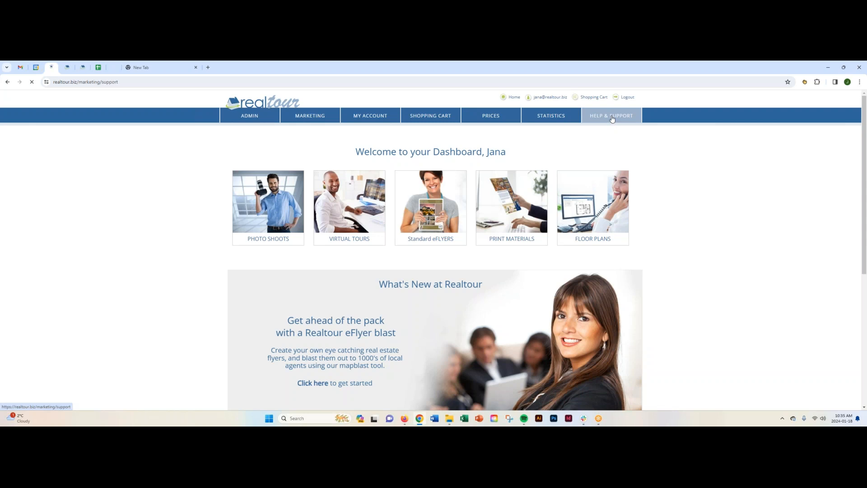